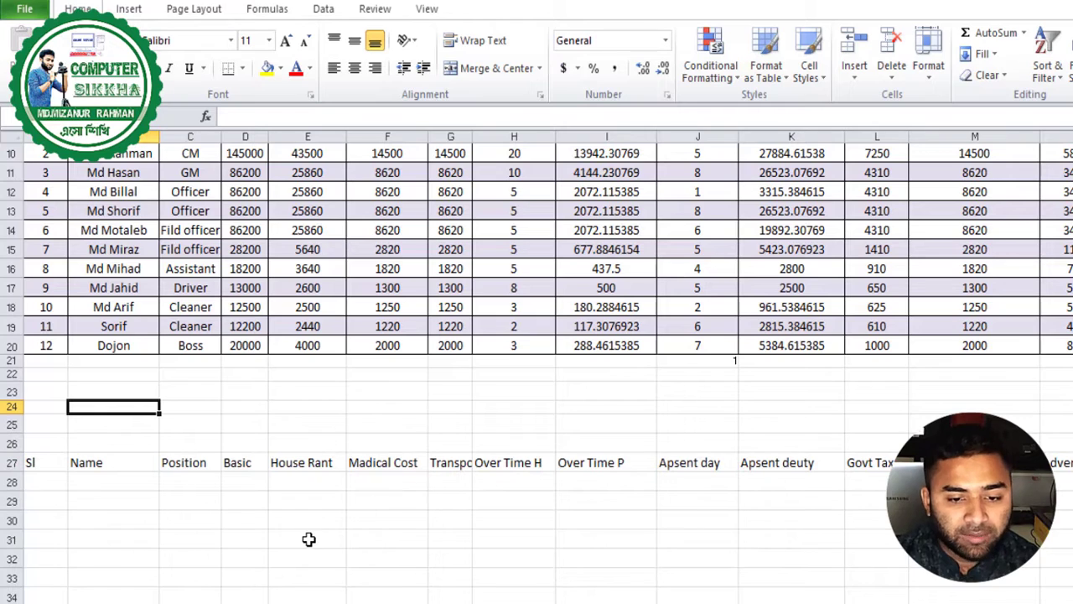
- Merge and center cells A22 through O25 above the second table's header row
{"action": "scroll", "coordinate": [335, 482], "scroll_direction": "down", "scroll_amount": 3, "text": "ctrl"}
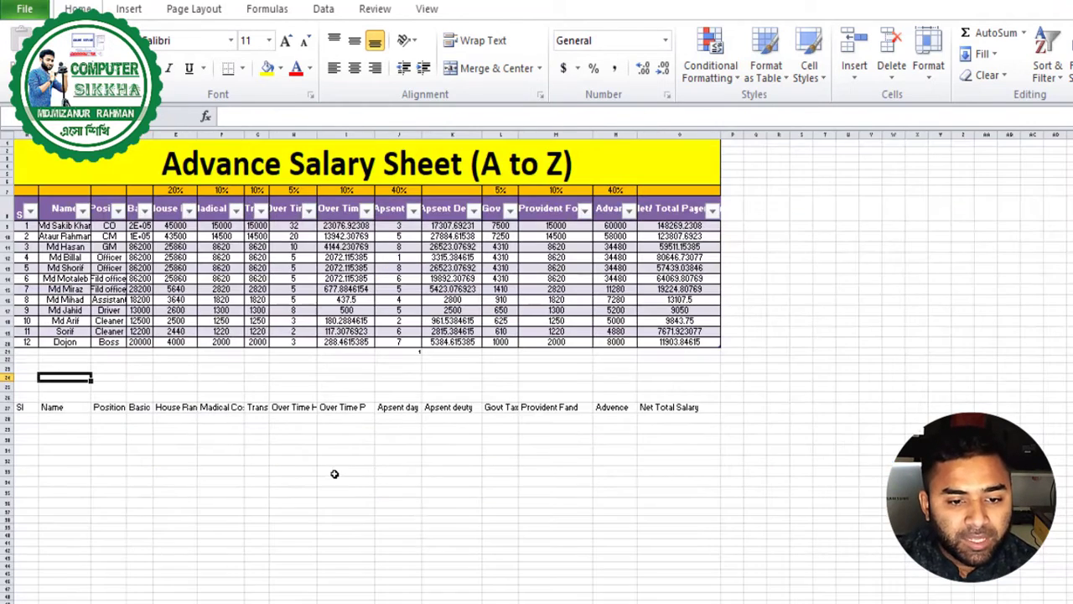
{"action": "scroll", "coordinate": [248, 408], "scroll_direction": "up", "scroll_amount": 3, "text": "ctrl"}
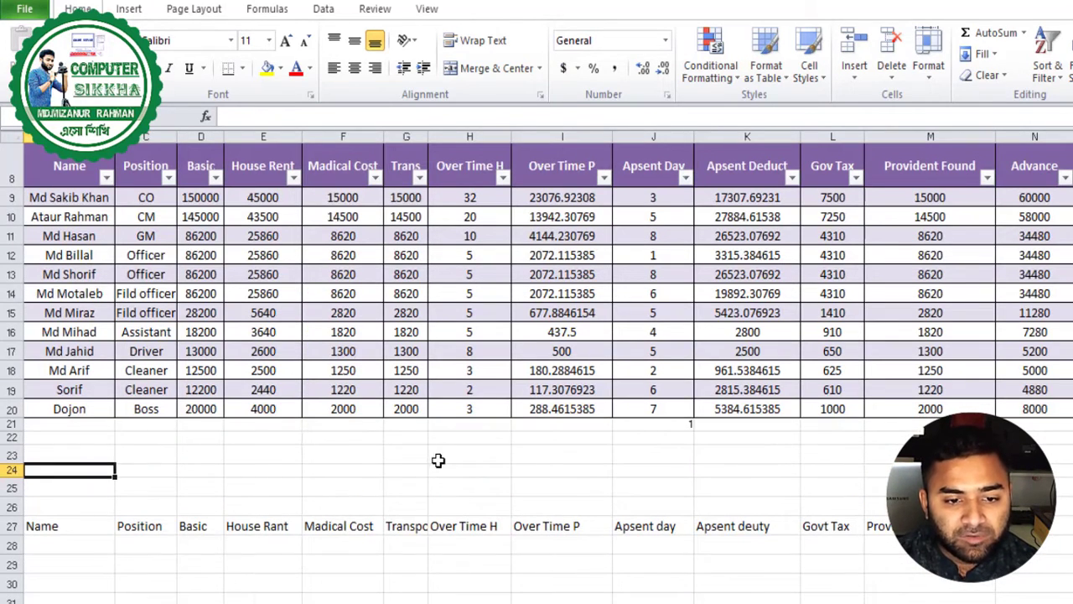
{"action": "scroll", "coordinate": [565, 499], "scroll_direction": "down", "scroll_amount": 2, "text": "ctrl"}
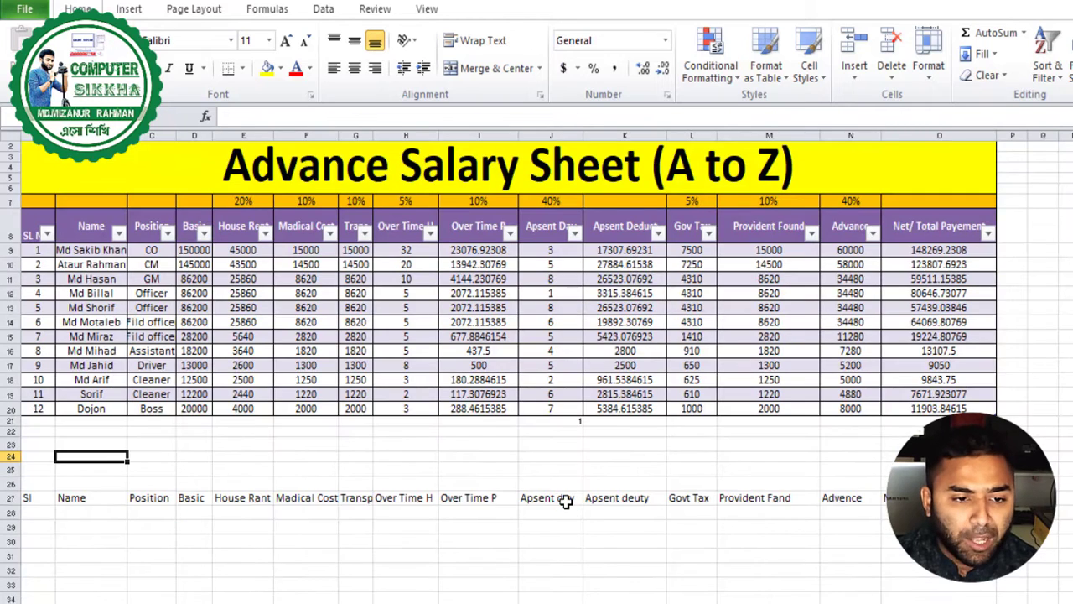
{"action": "scroll", "coordinate": [565, 500], "scroll_direction": "up", "scroll_amount": 1}
{"action": "left_click", "coordinate": [100, 175]}
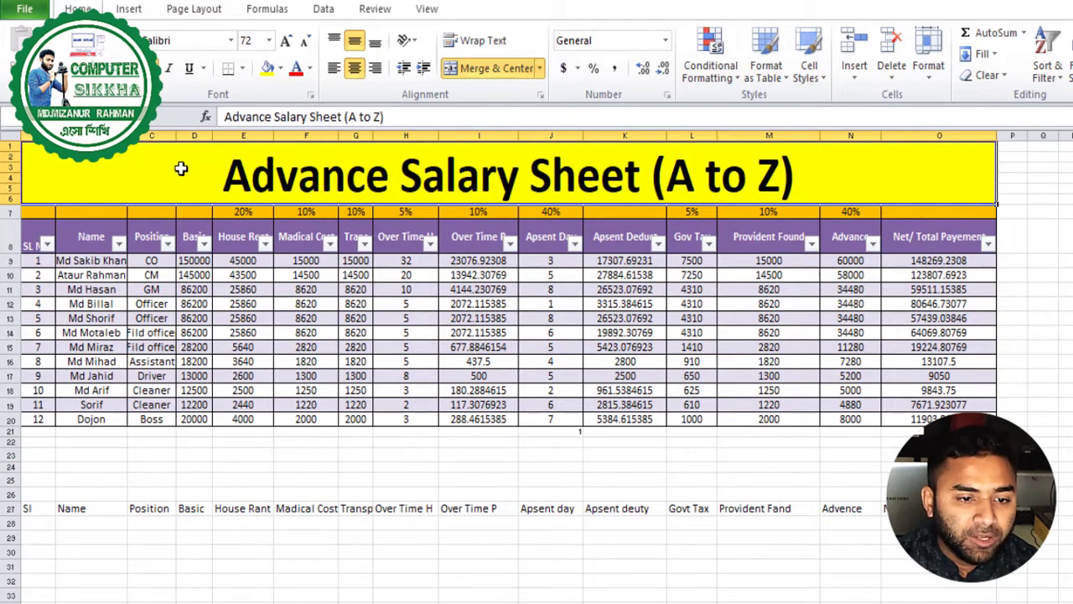
{"action": "left_click_drag", "start_coordinate": [34, 437], "coordinate": [939, 478]}
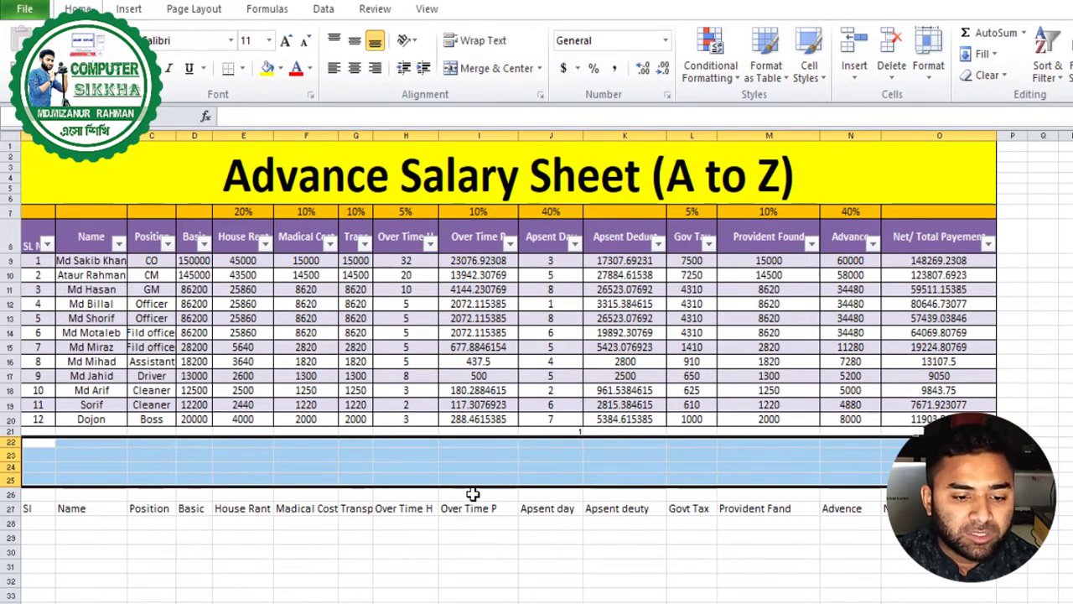
{"action": "left_click", "coordinate": [490, 69]}
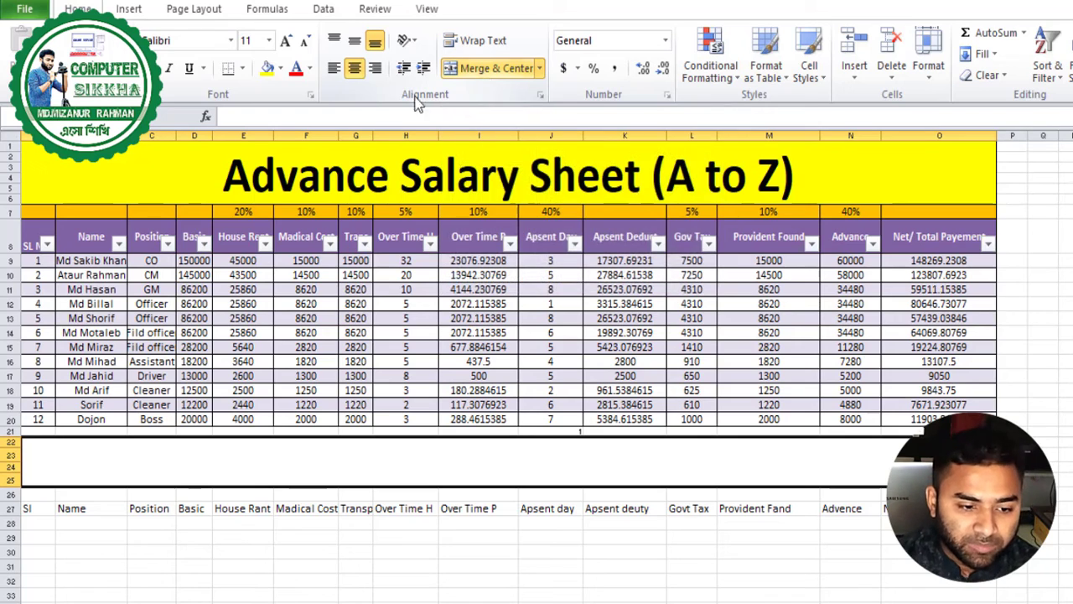
{"action": "left_click", "coordinate": [465, 527]}
{"action": "left_click", "coordinate": [469, 471]}
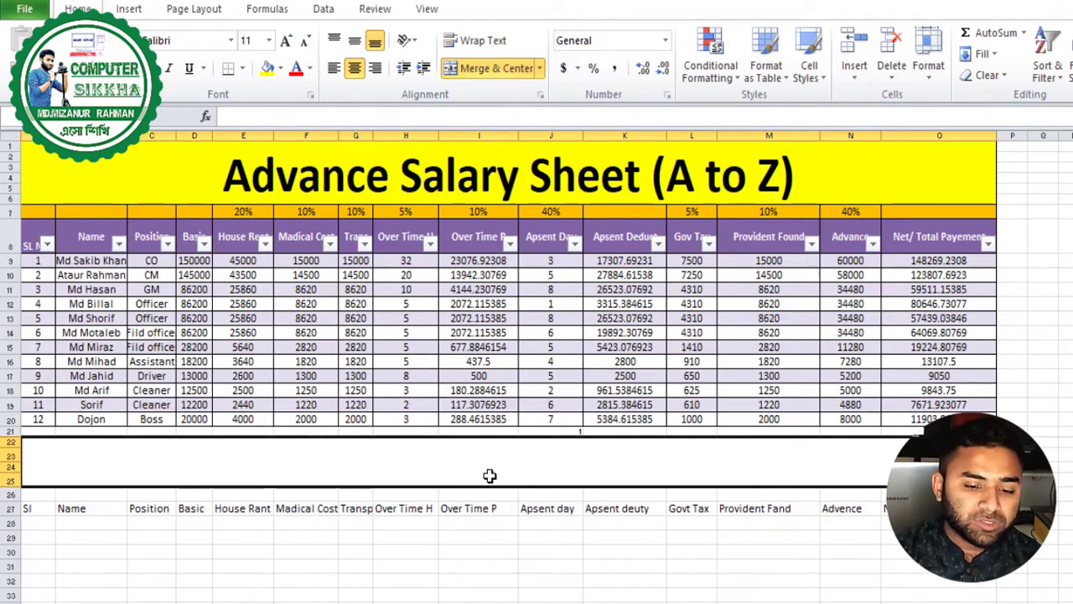
- Copy the title "Advance Salary Sheet (A to Z)" from the original sheet into the merged block above row 26
{"action": "double_click", "coordinate": [504, 467]}
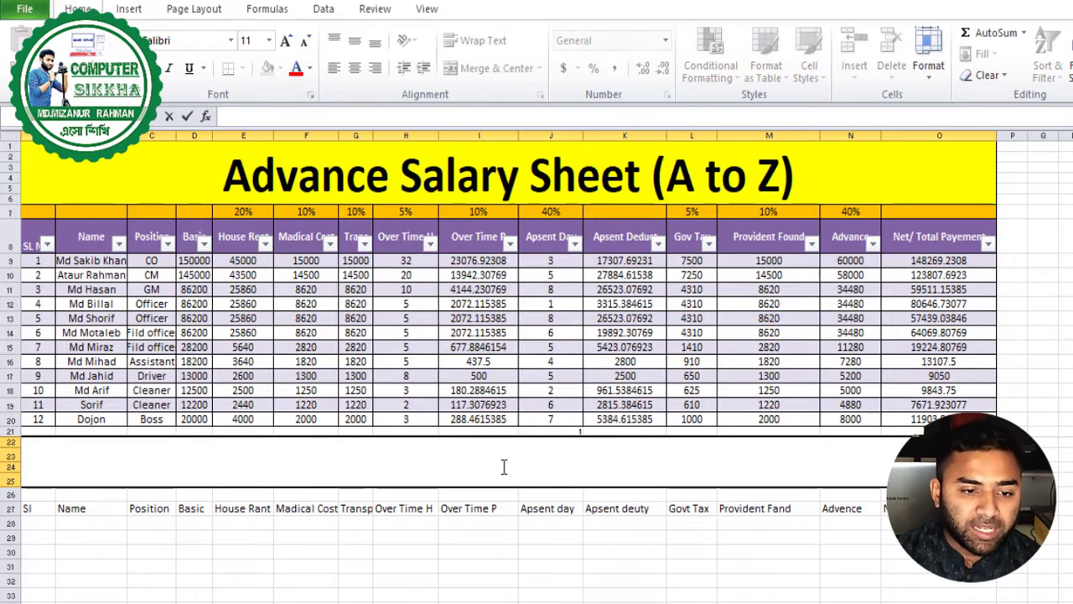
{"action": "left_click", "coordinate": [227, 194]}
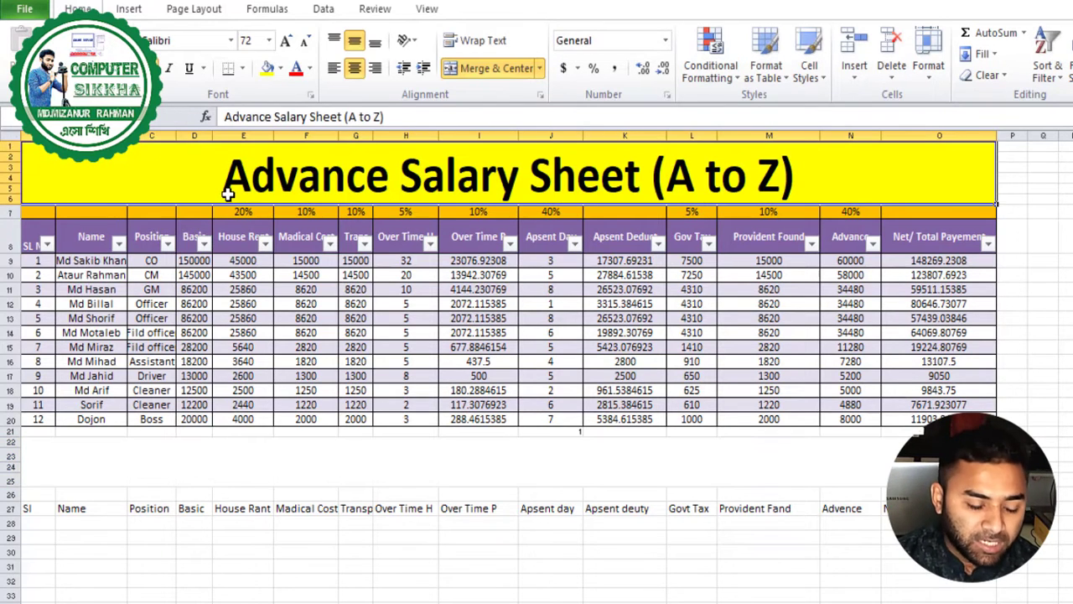
{"action": "key", "text": "ctrl+c"}
{"action": "left_click", "coordinate": [394, 452]}
{"action": "key", "text": "ctrl+v"}
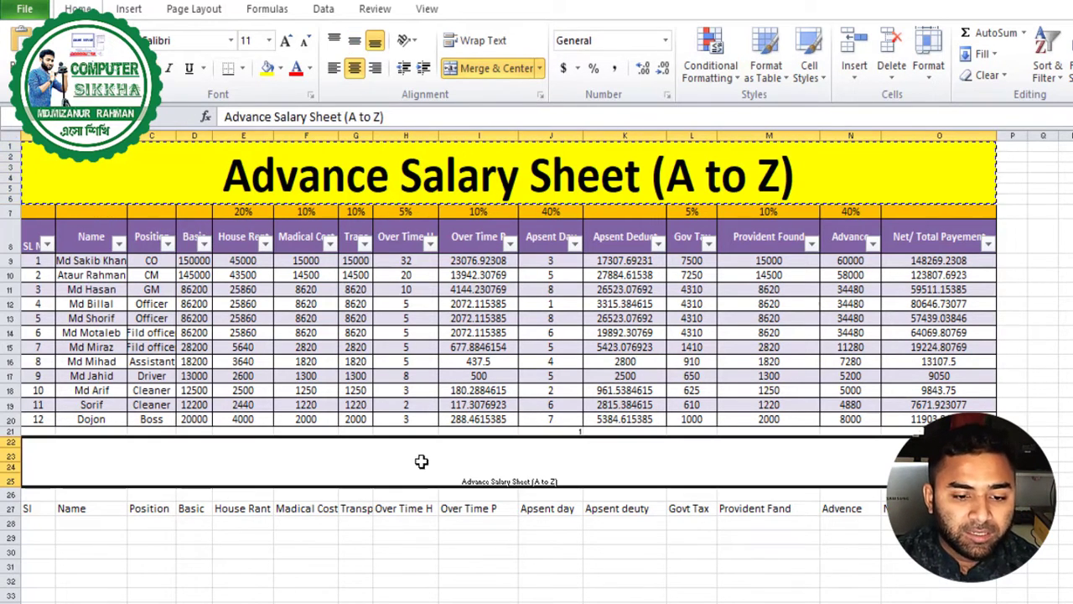
{"action": "double_click", "coordinate": [475, 480]}
{"action": "left_click", "coordinate": [544, 580]}
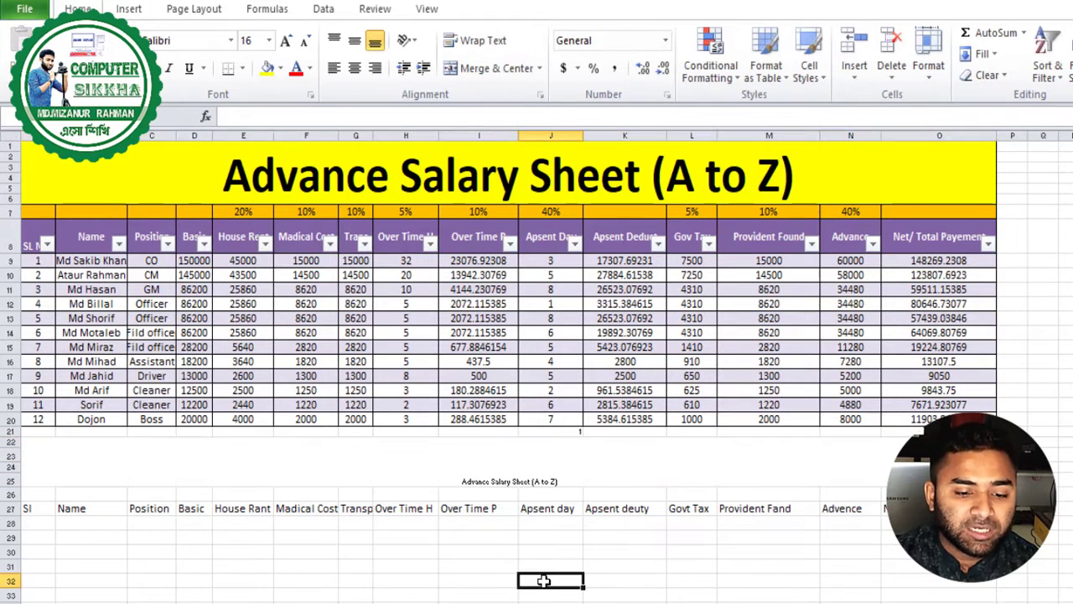
{"action": "left_click", "coordinate": [521, 475]}
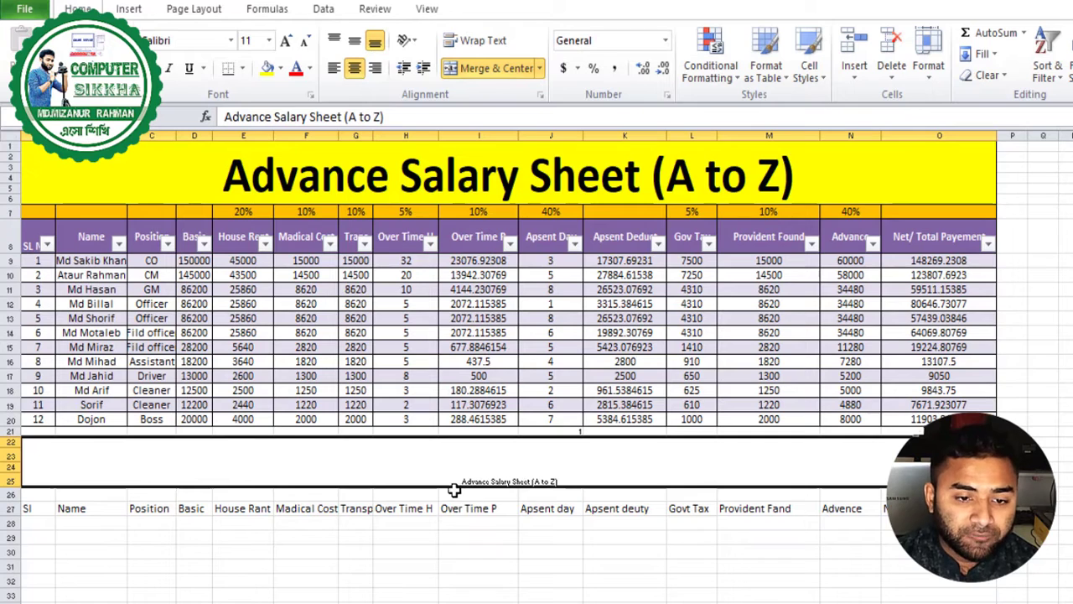
{"action": "left_click", "coordinate": [502, 566]}
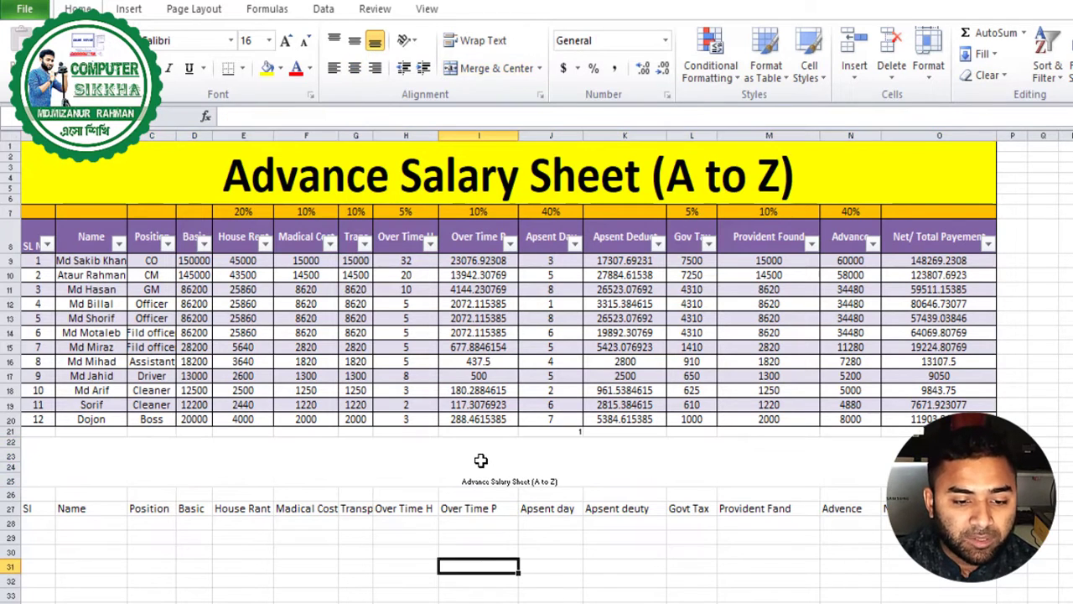
{"action": "left_click", "coordinate": [335, 475]}
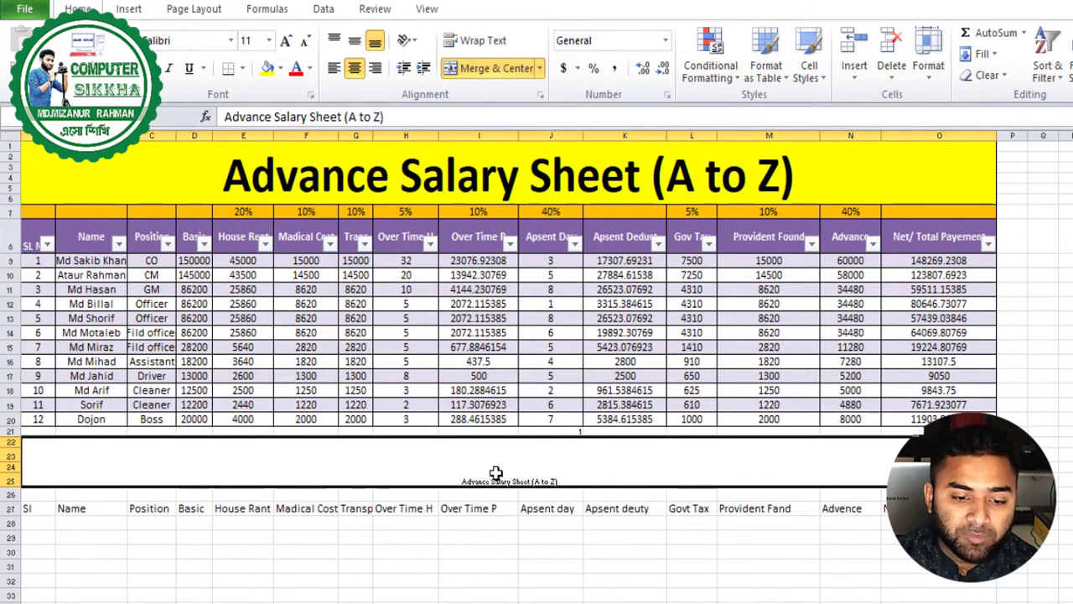
{"action": "left_click", "coordinate": [502, 539]}
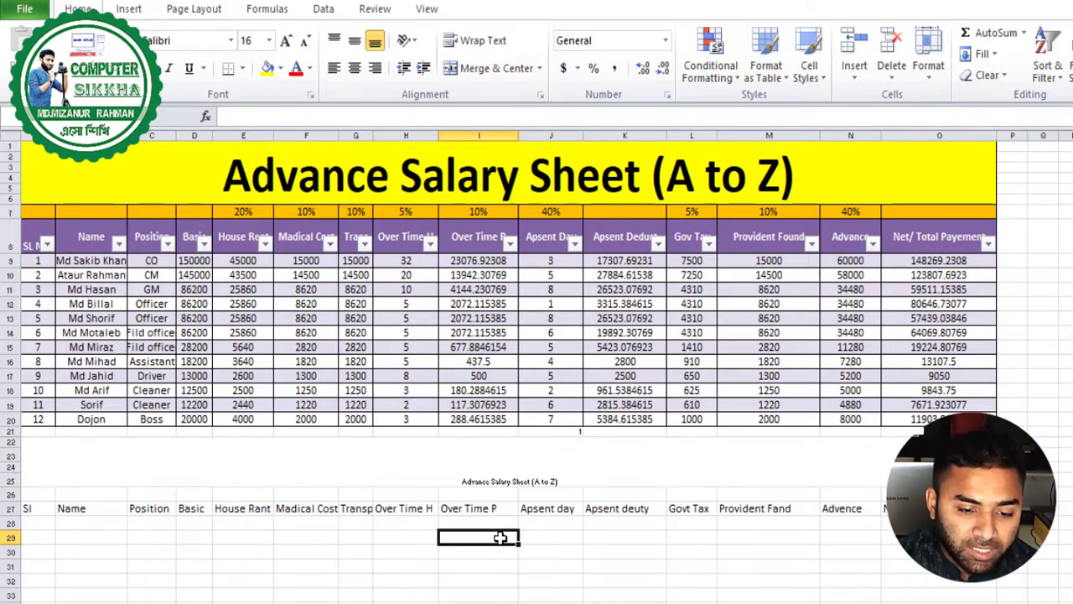
- Increase the font size of the copied title in the merged block to 72
{"action": "left_click", "coordinate": [530, 464]}
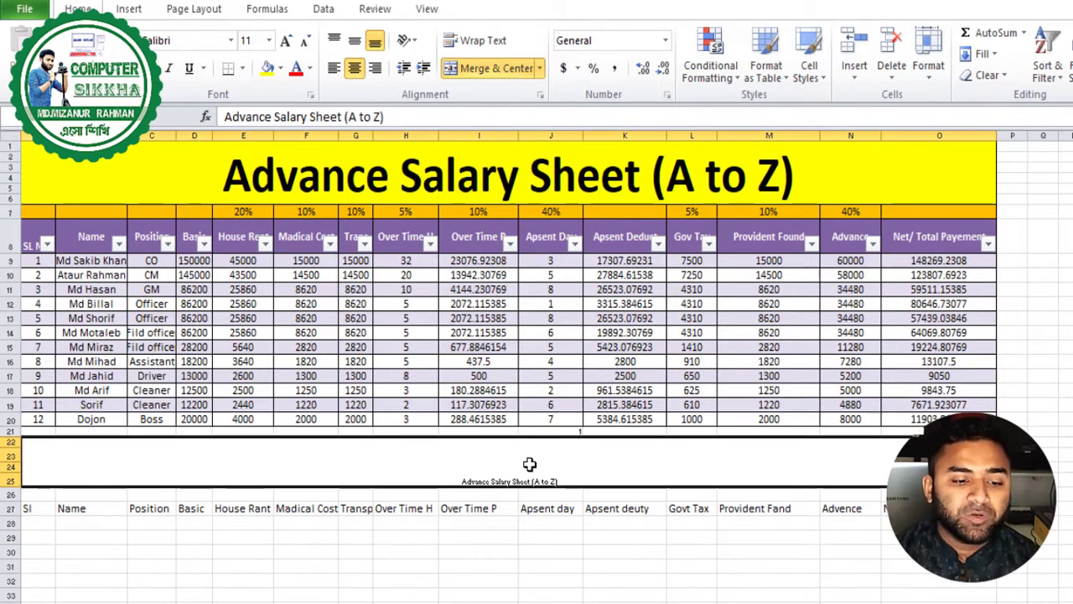
{"action": "left_click", "coordinate": [286, 41]}
{"action": "left_click", "coordinate": [286, 41]}
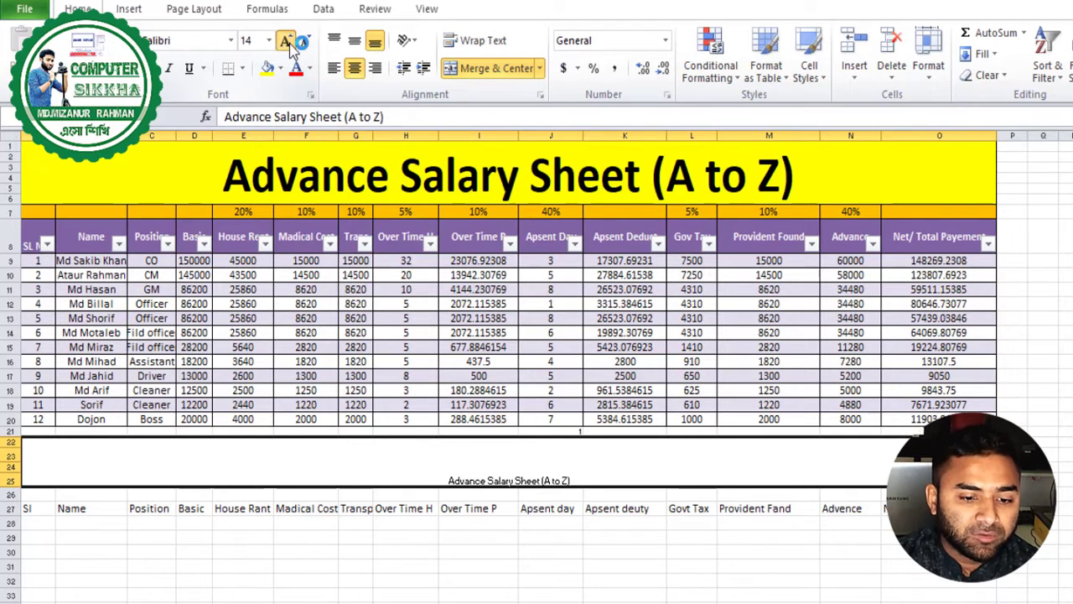
{"action": "left_click", "coordinate": [286, 41]}
{"action": "left_click", "coordinate": [286, 41]}
{"action": "left_click", "coordinate": [285, 41]}
{"action": "left_click", "coordinate": [286, 41]}
{"action": "left_click", "coordinate": [286, 41]}
{"action": "left_click", "coordinate": [286, 41]}
{"action": "left_click", "coordinate": [286, 41]}
{"action": "left_click", "coordinate": [285, 41]}
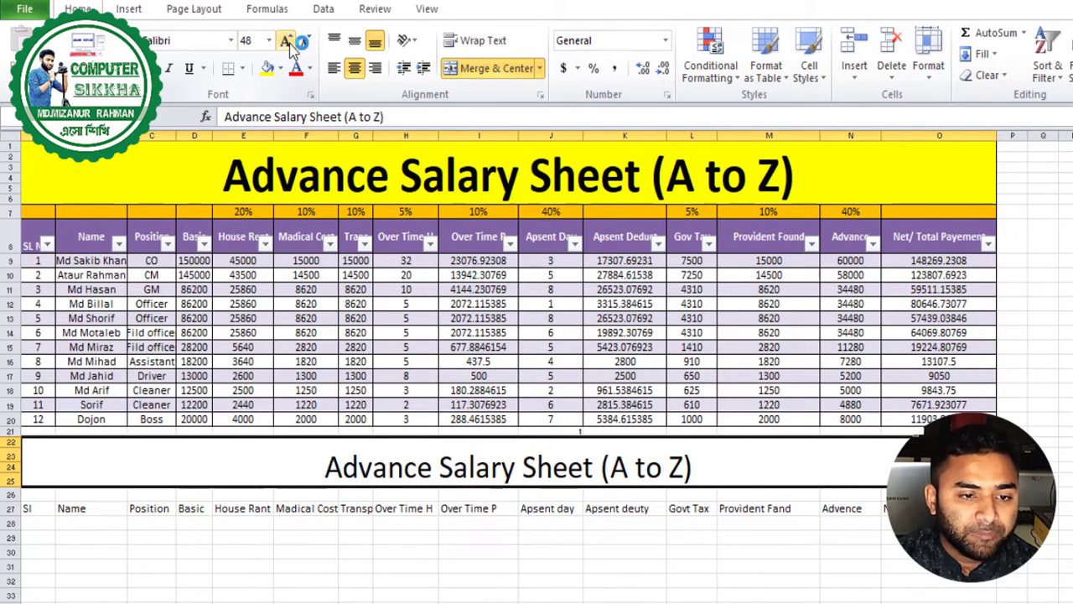
{"action": "left_click", "coordinate": [285, 41]}
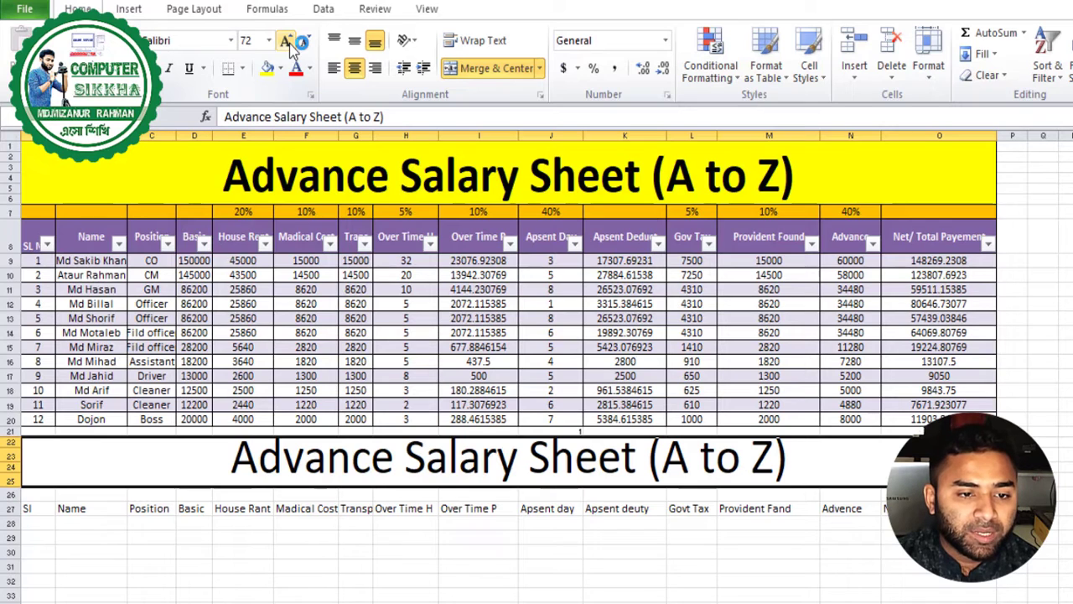
{"action": "left_click", "coordinate": [303, 42]}
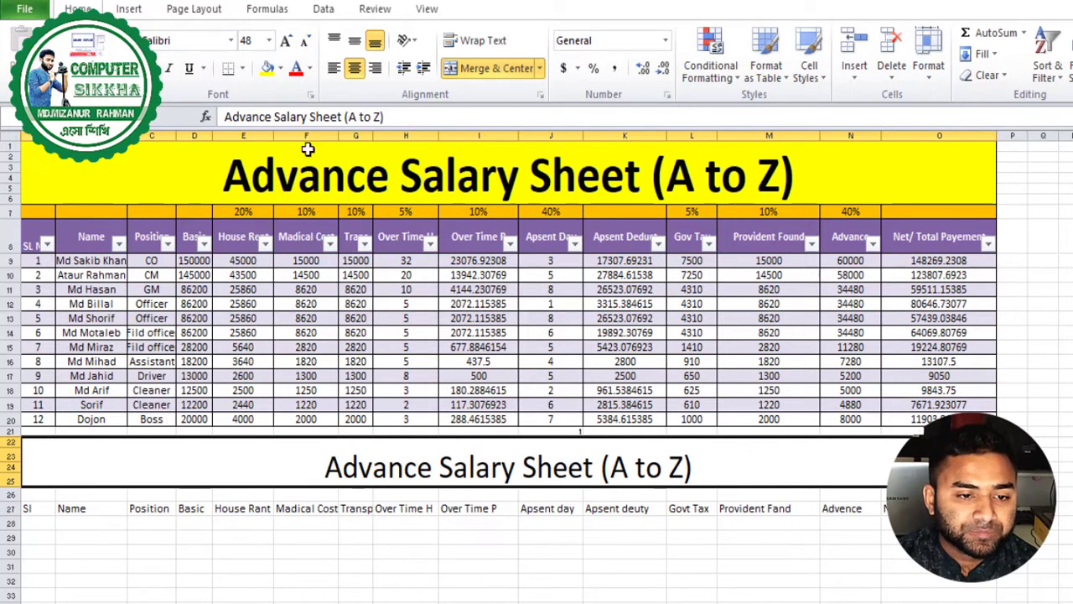
{"action": "left_click", "coordinate": [285, 42]}
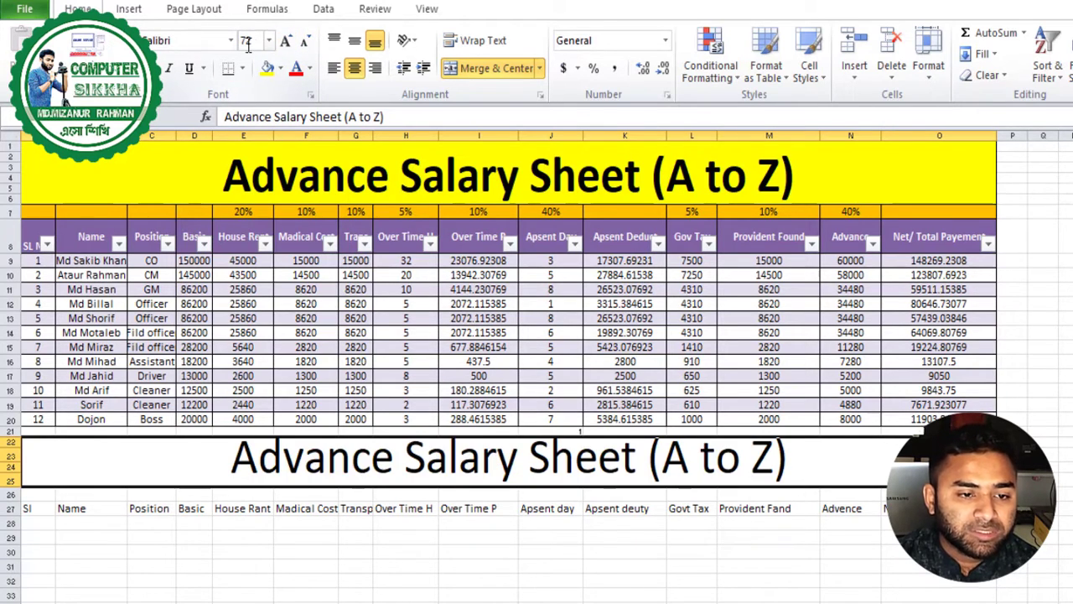
{"action": "double_click", "coordinate": [781, 453]}
{"action": "left_click_drag", "start_coordinate": [781, 453], "coordinate": [25, 457]}
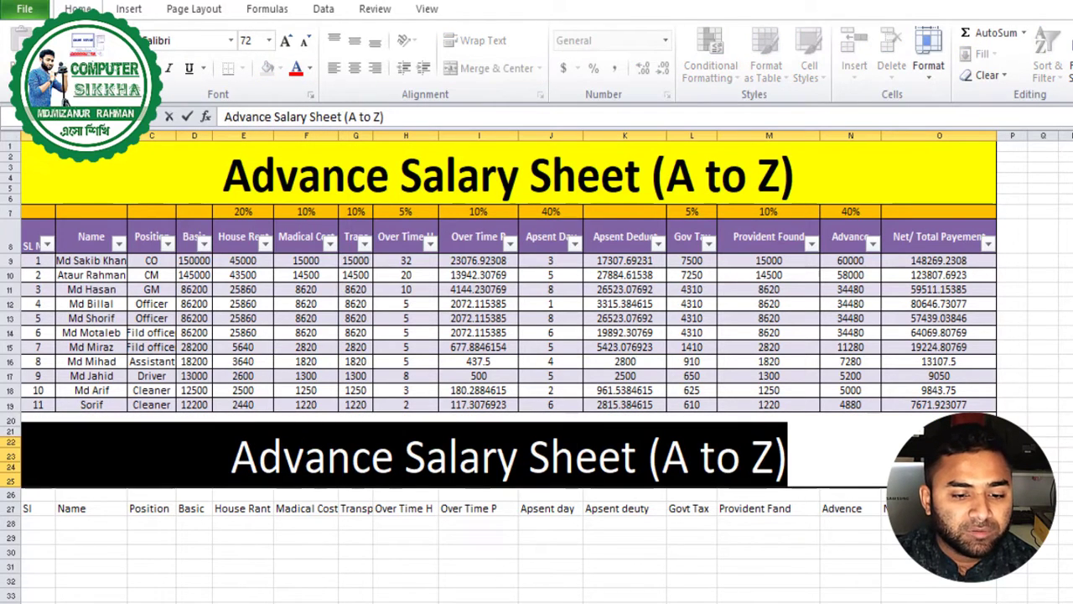
{"action": "left_click", "coordinate": [218, 467]}
{"action": "left_click", "coordinate": [172, 542]}
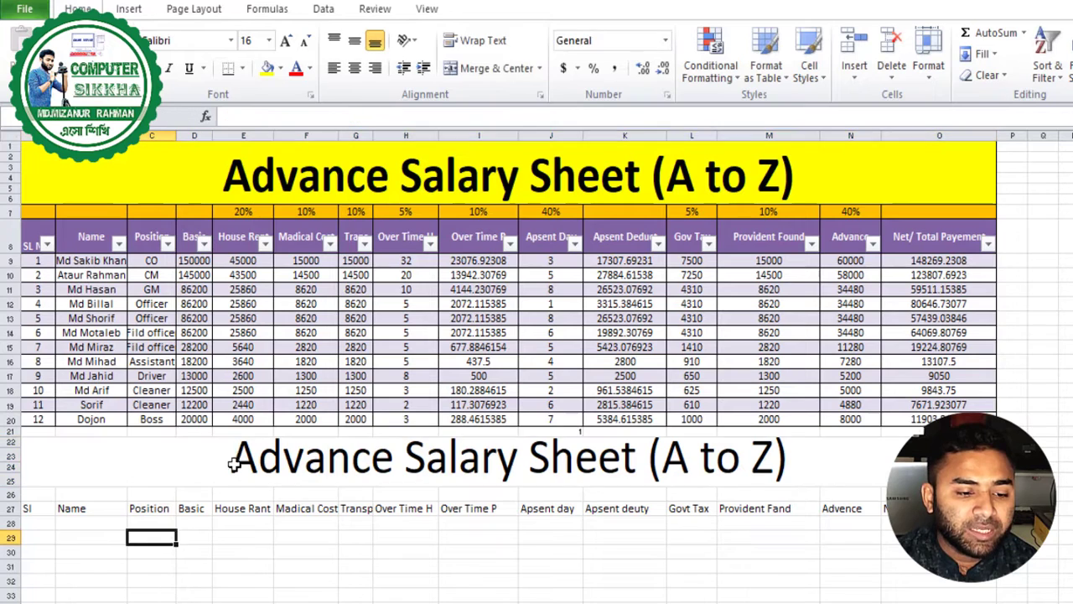
- Align the copied title to the vertical middle of its merged block and make it bold
{"action": "left_click", "coordinate": [236, 457]}
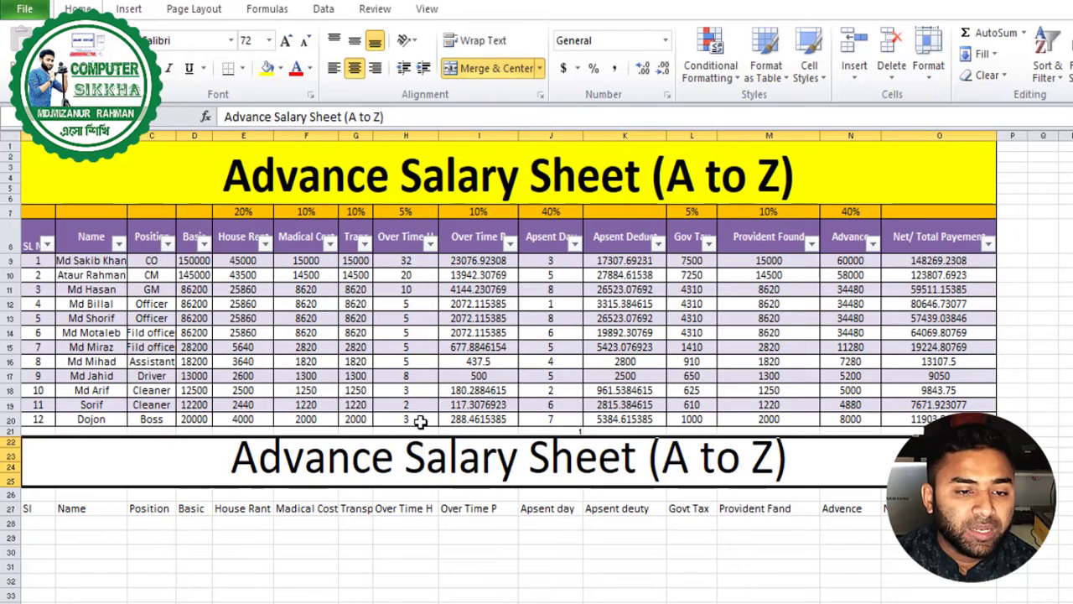
{"action": "left_click", "coordinate": [353, 42]}
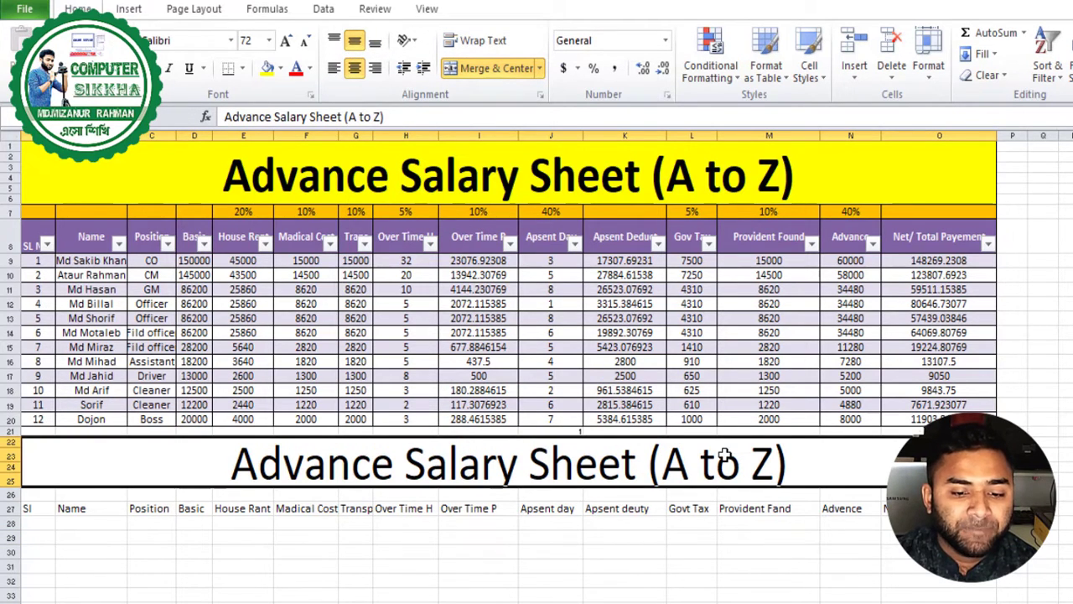
{"action": "left_click", "coordinate": [148, 68]}
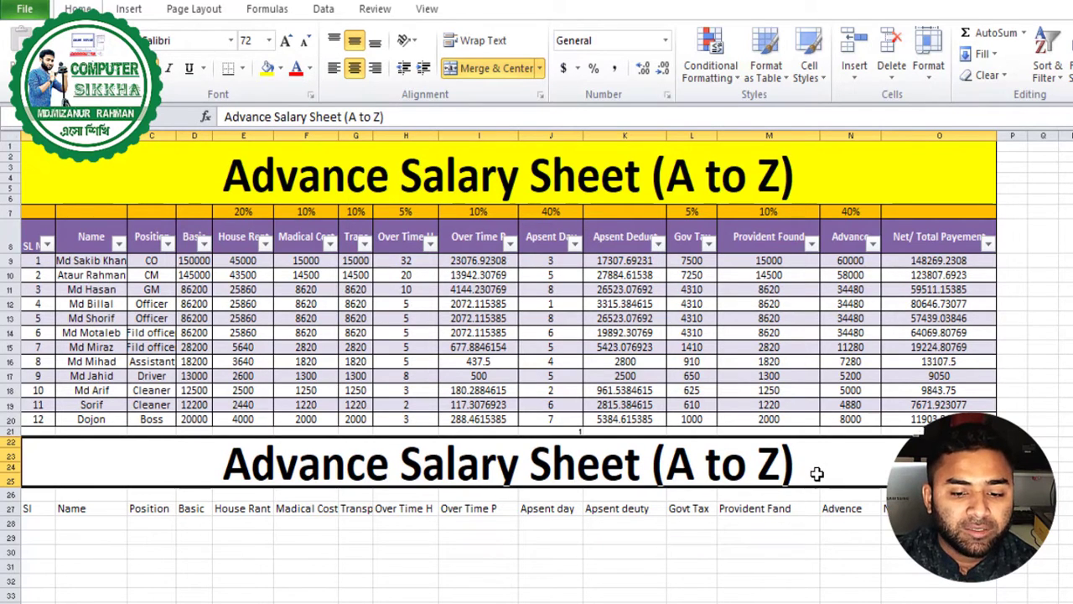
- Fill the merged title block in rows 22 to 25 with standard yellow
{"action": "left_click", "coordinate": [107, 574]}
{"action": "left_click", "coordinate": [83, 480]}
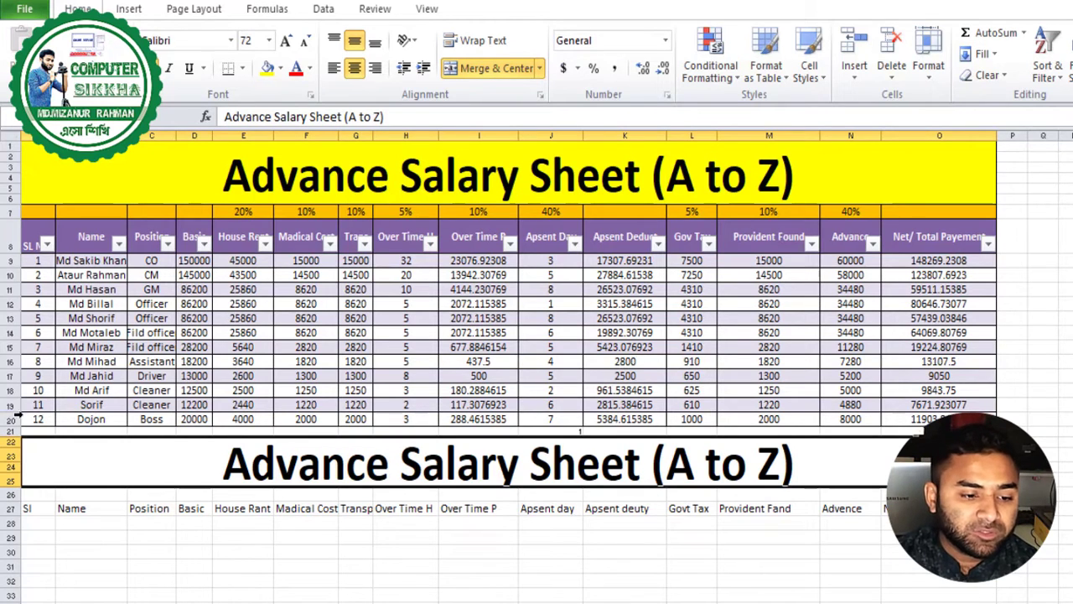
{"action": "left_click", "coordinate": [281, 69]}
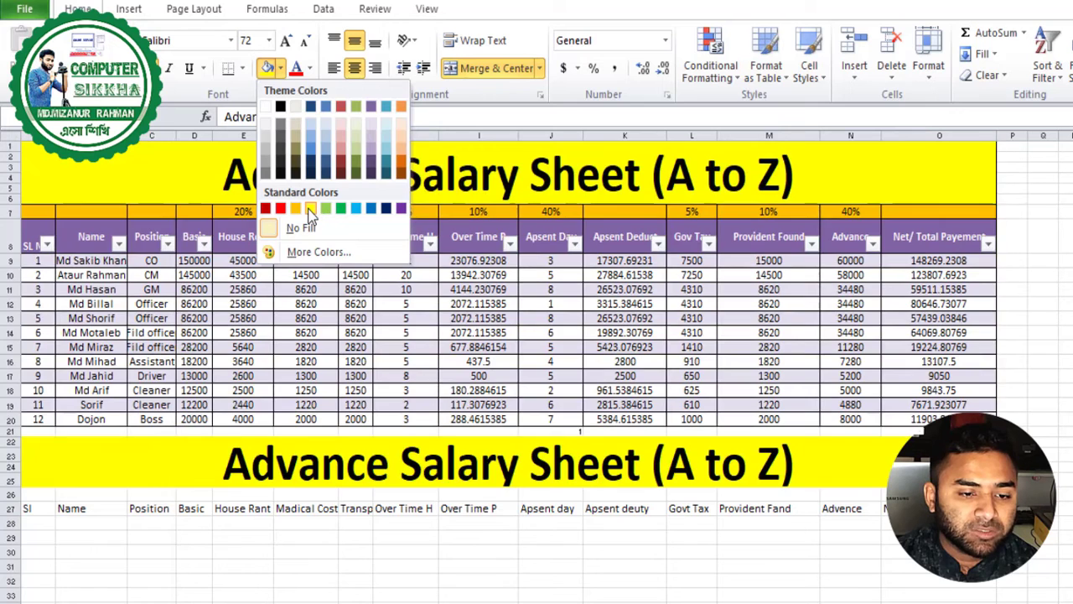
{"action": "left_click", "coordinate": [311, 208]}
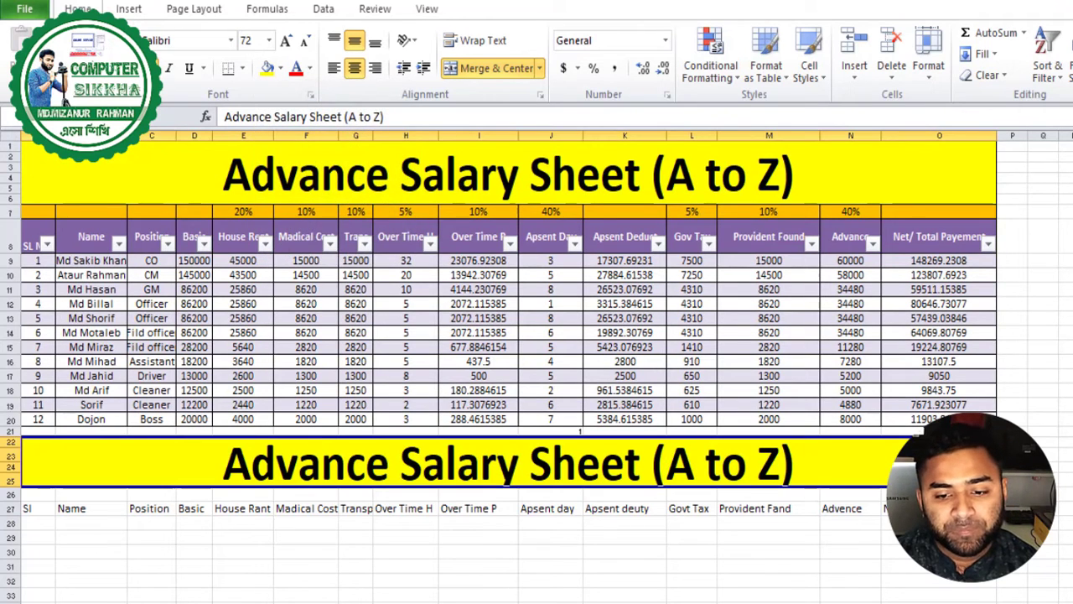
{"action": "left_click", "coordinate": [1012, 481]}
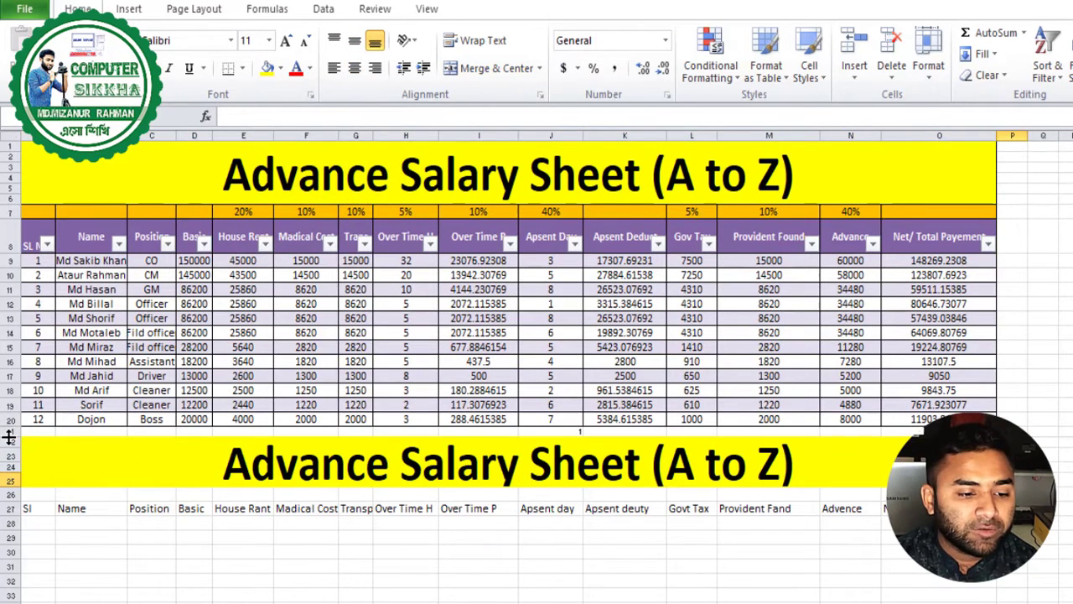
- Increase the height of row 21 to separate the original table from the new yellow title
{"action": "left_click_drag", "start_coordinate": [8, 437], "coordinate": [9, 466]}
{"action": "left_click", "coordinate": [204, 447]}
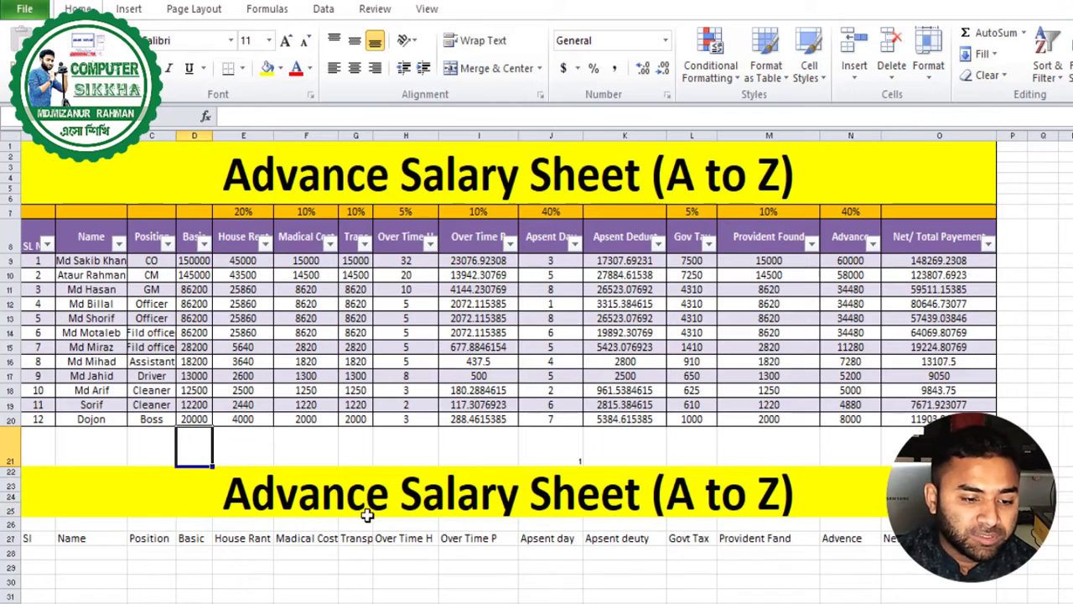
- Examine the original sheet's orange percentage row 7 against the empty row 26 beneath the new title
{"action": "scroll", "coordinate": [684, 508], "scroll_direction": "down", "scroll_amount": 1}
{"action": "left_click", "coordinate": [560, 529]}
{"action": "scroll", "coordinate": [616, 521], "scroll_direction": "down", "scroll_amount": 1}
{"action": "scroll", "coordinate": [424, 506], "scroll_direction": "down", "scroll_amount": 1}
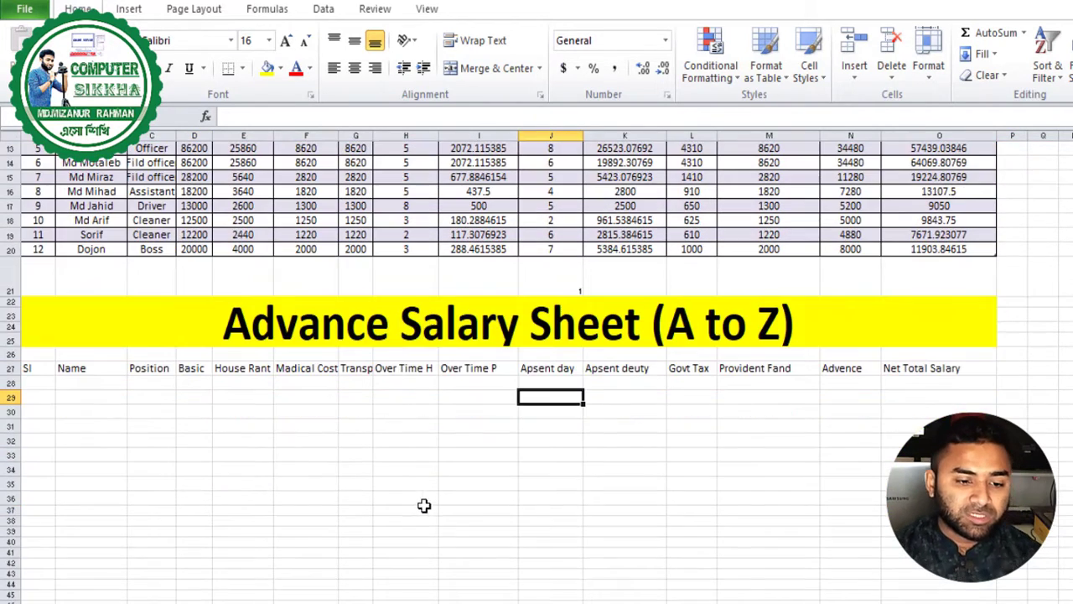
{"action": "scroll", "coordinate": [432, 490], "scroll_direction": "up", "scroll_amount": 1}
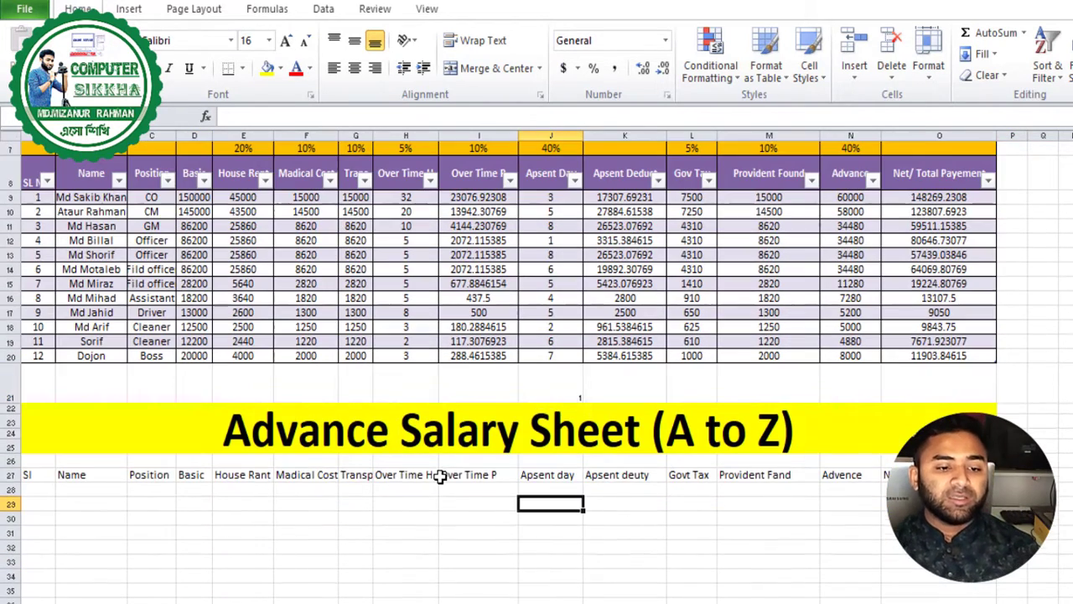
{"action": "left_click", "coordinate": [38, 461]}
{"action": "scroll", "coordinate": [151, 339], "scroll_direction": "up", "scroll_amount": 2}
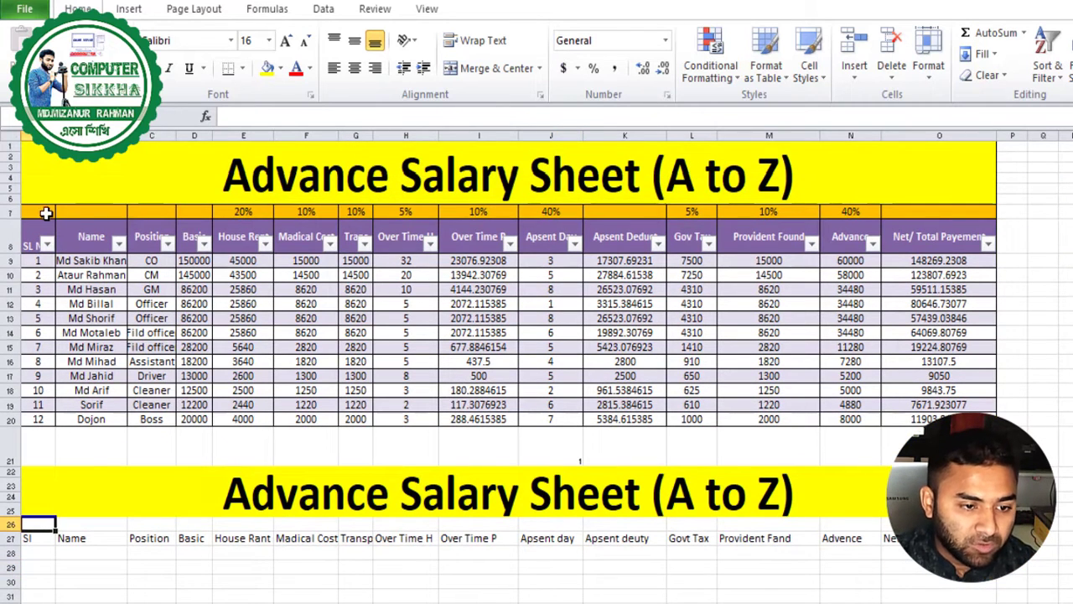
{"action": "left_click_drag", "start_coordinate": [46, 213], "coordinate": [921, 213]}
{"action": "left_click", "coordinate": [921, 213]}
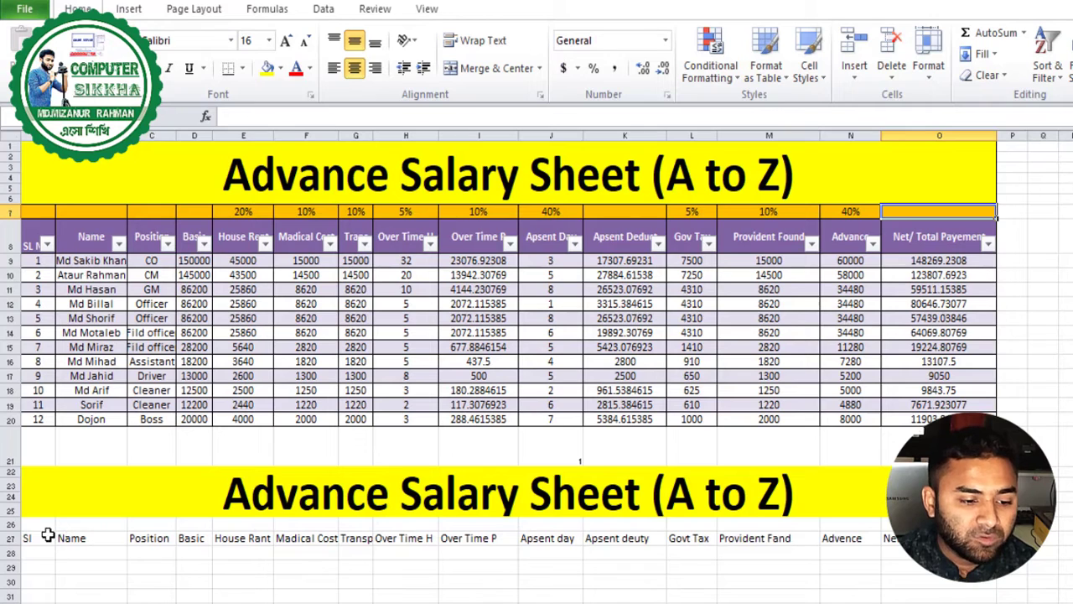
- Fill row 26 beneath the new title with standard orange across the table's columns, from A to O
{"action": "left_click_drag", "start_coordinate": [42, 527], "coordinate": [922, 524]}
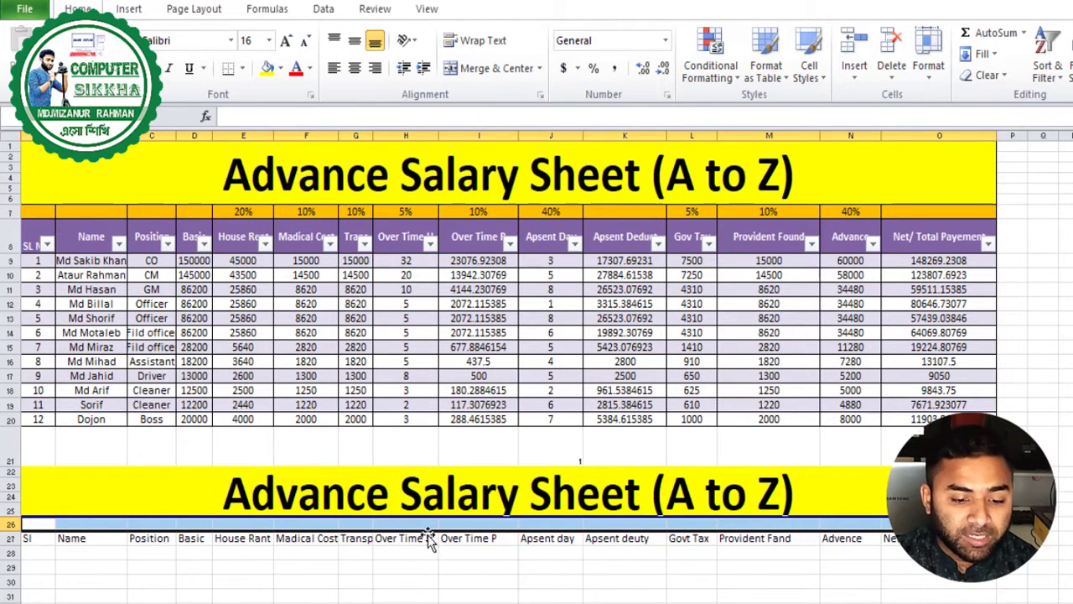
{"action": "left_click", "coordinate": [281, 71]}
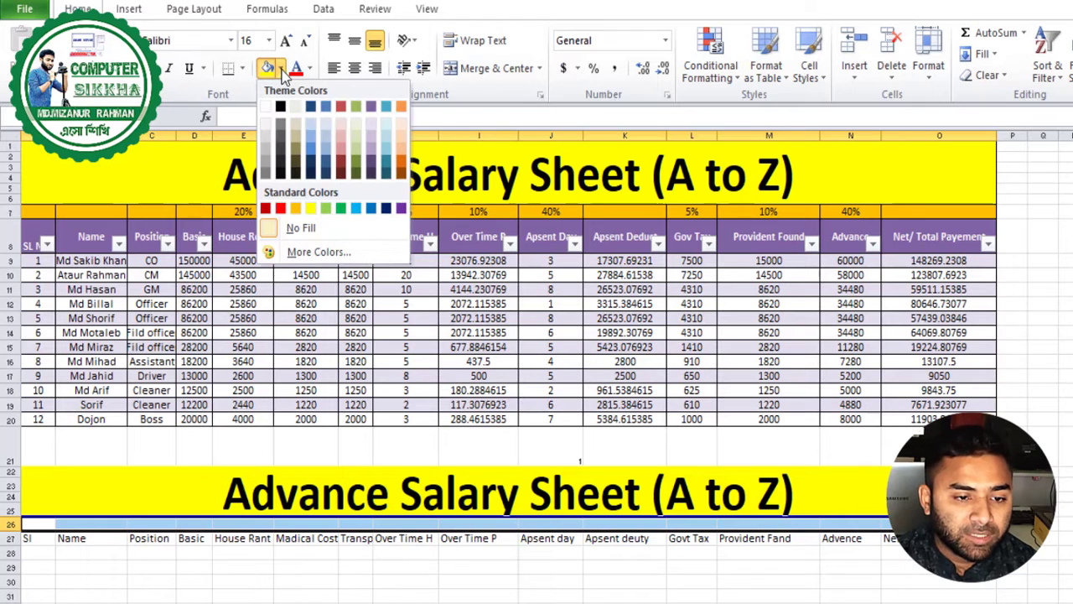
{"action": "left_click", "coordinate": [300, 210]}
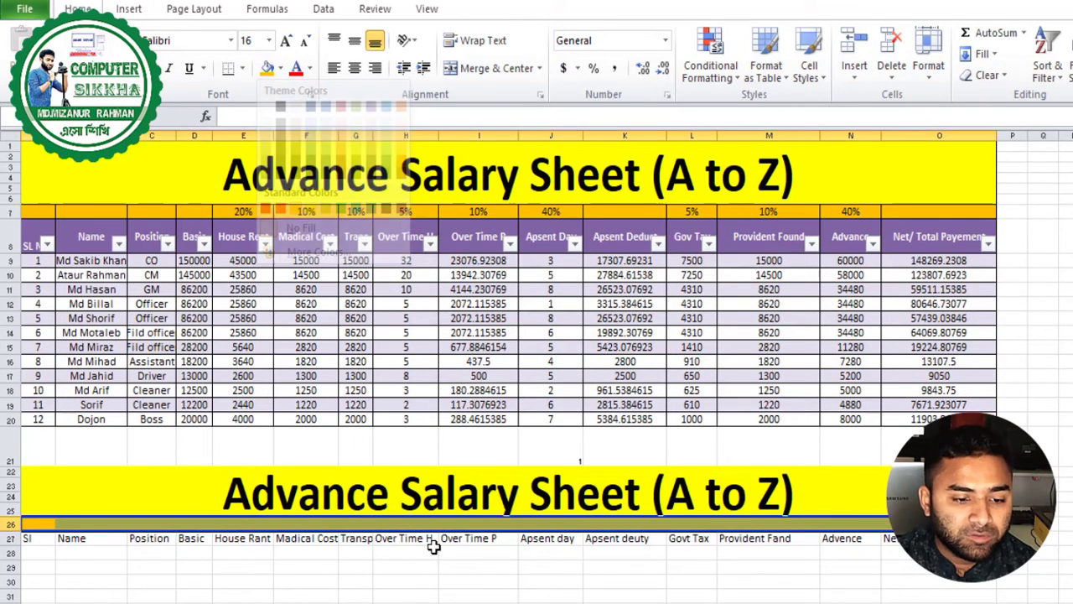
{"action": "left_click", "coordinate": [1042, 540]}
- Enter serial numbers 1 and 2 beneath the Sl header, in A28 and A29
{"action": "scroll", "coordinate": [451, 508], "scroll_direction": "down", "scroll_amount": 2}
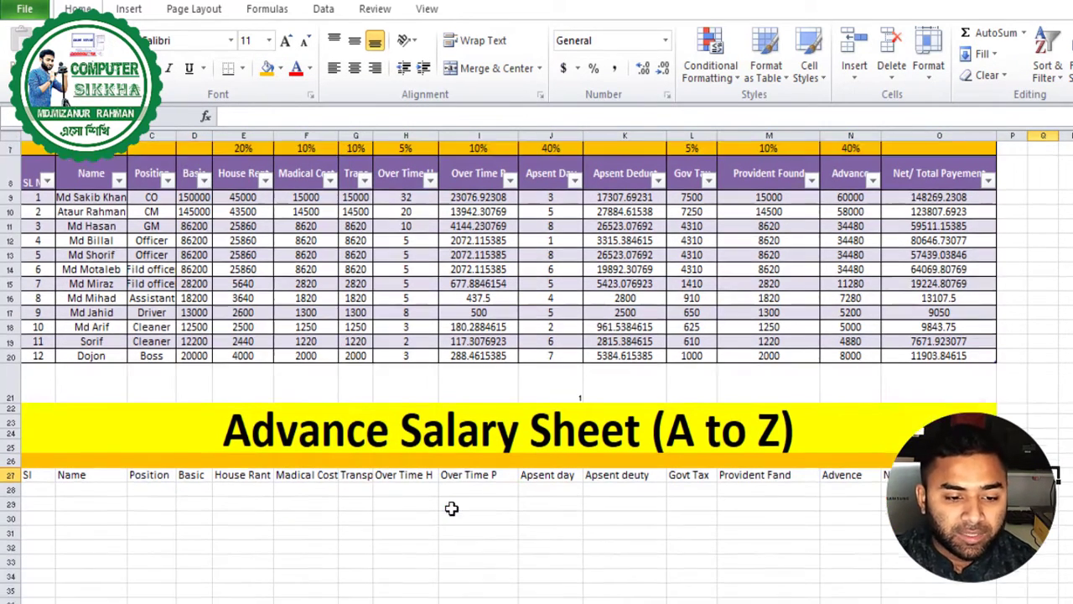
{"action": "scroll", "coordinate": [455, 496], "scroll_direction": "down", "scroll_amount": 1}
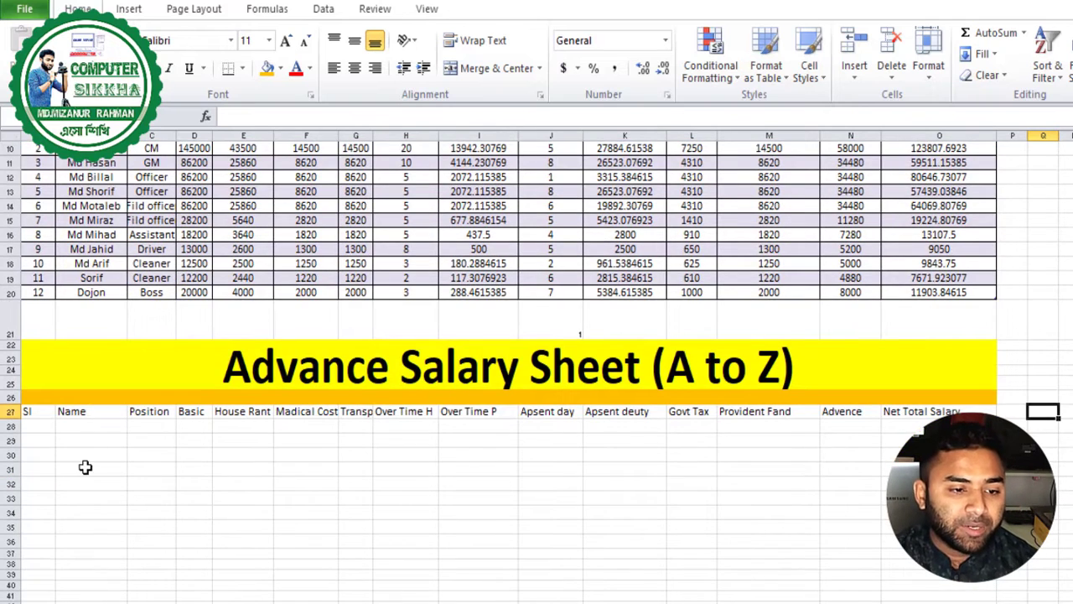
{"action": "scroll", "coordinate": [84, 467], "scroll_direction": "up", "scroll_amount": 1}
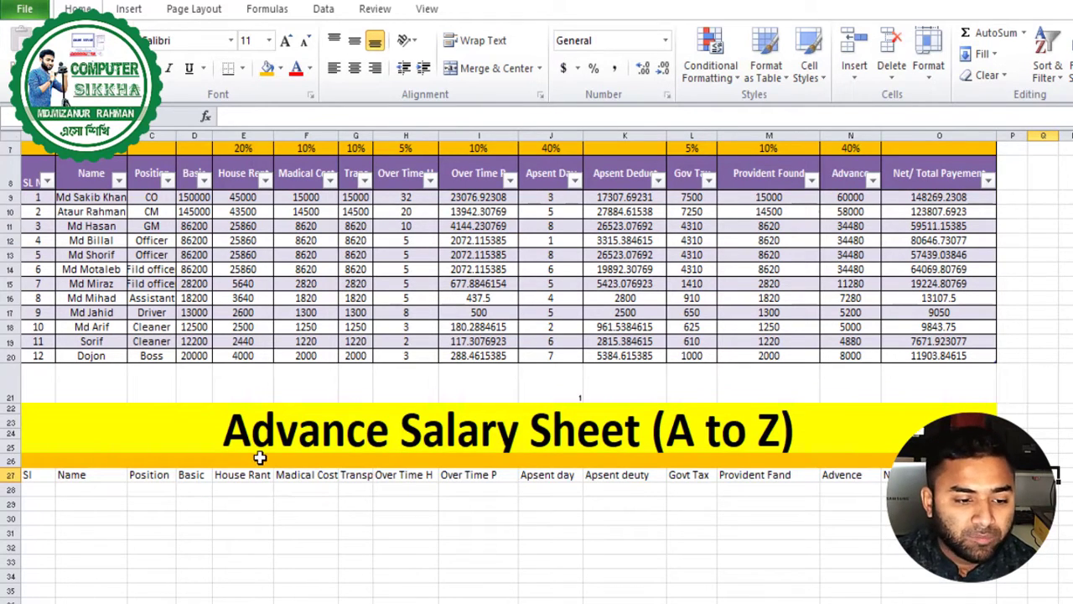
{"action": "left_click", "coordinate": [28, 477]}
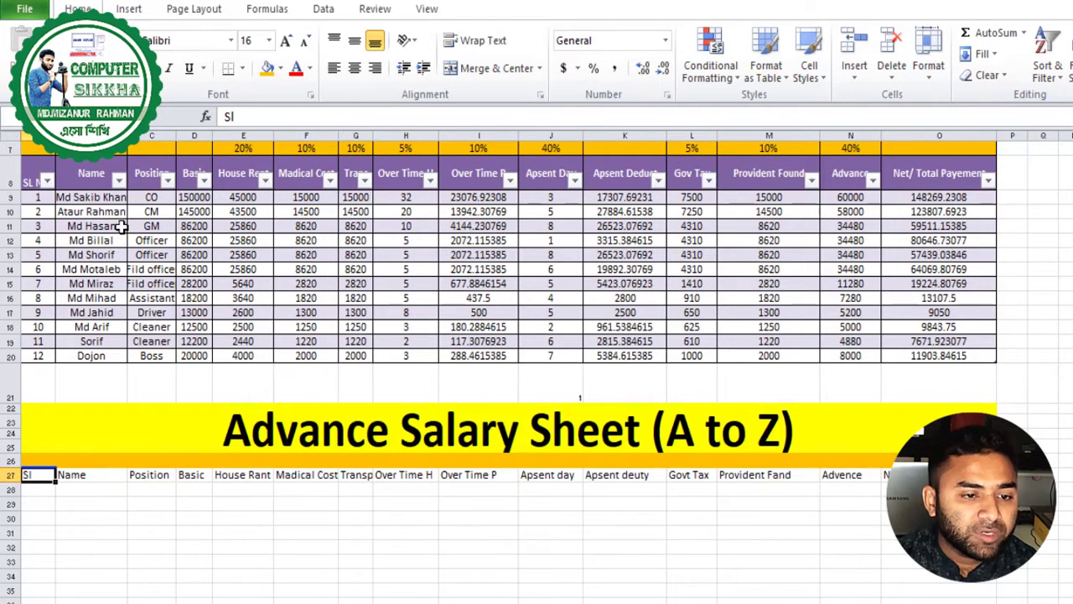
{"action": "left_click", "coordinate": [82, 475]}
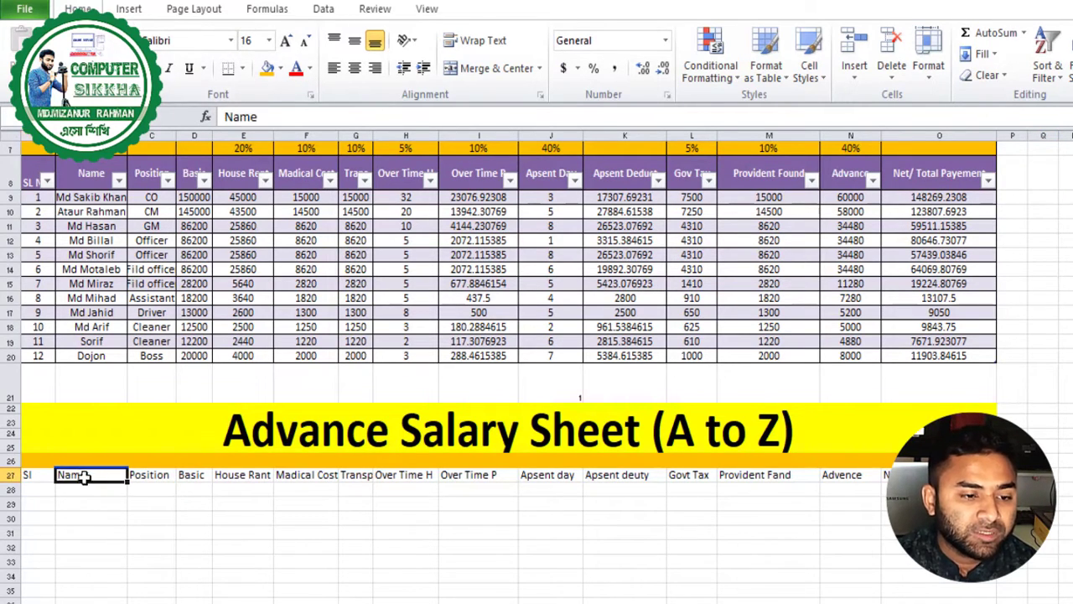
{"action": "scroll", "coordinate": [155, 505], "scroll_direction": "up", "scroll_amount": 2}
{"action": "scroll", "coordinate": [155, 505], "scroll_direction": "down", "scroll_amount": 2}
{"action": "left_click", "coordinate": [34, 475]}
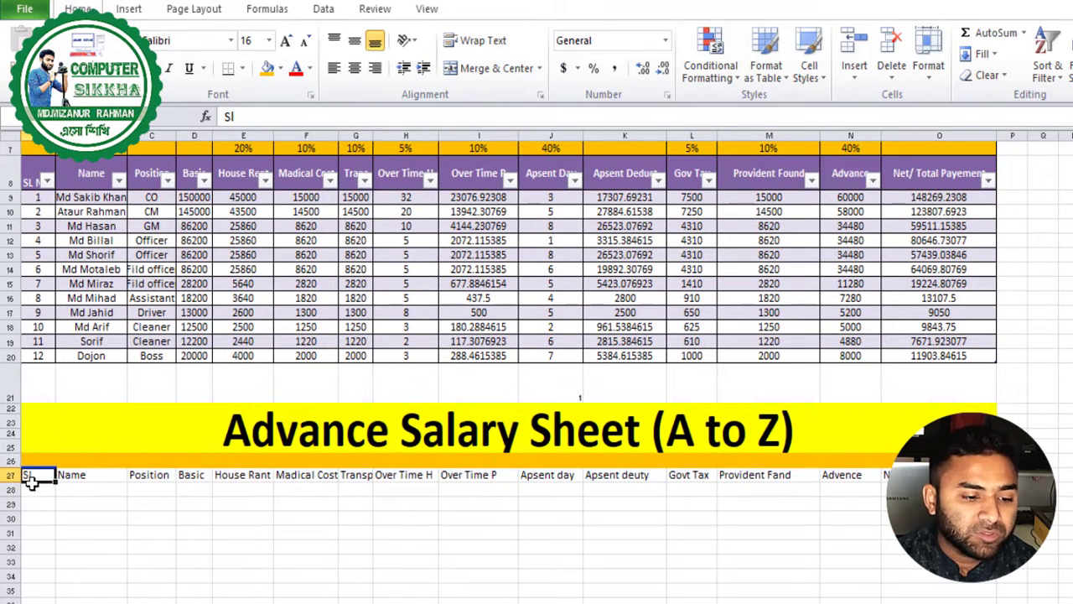
{"action": "left_click", "coordinate": [27, 489]}
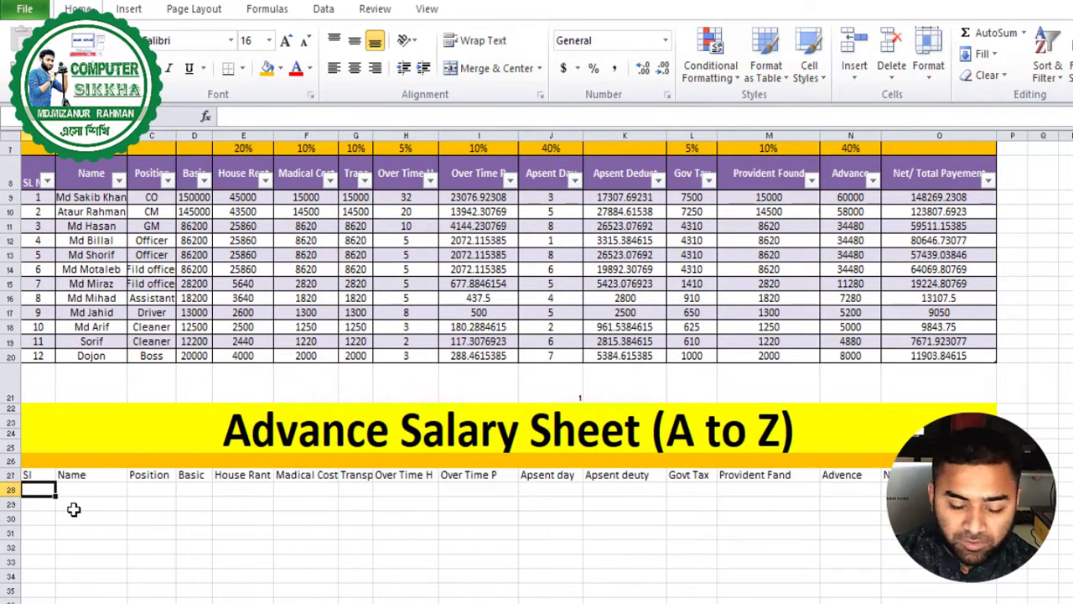
{"action": "type", "text": "1"}
{"action": "key", "text": "Return"}
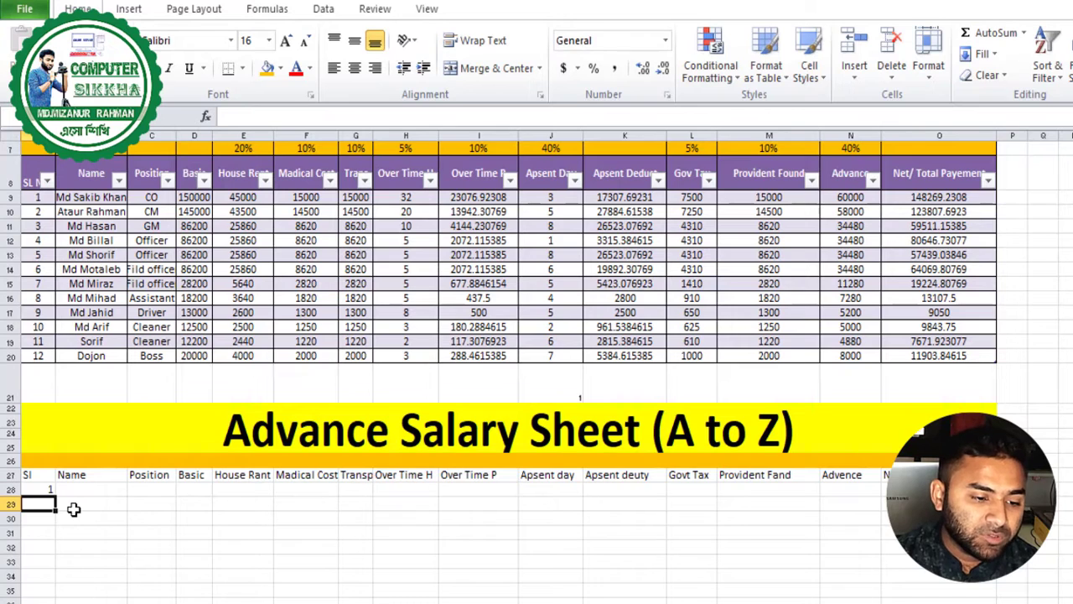
{"action": "type", "text": "2"}
- Enter two employees' names under Name, and the positions CM, GM, OM and four times Officer under Position from row 28 down
{"action": "left_click", "coordinate": [91, 489]}
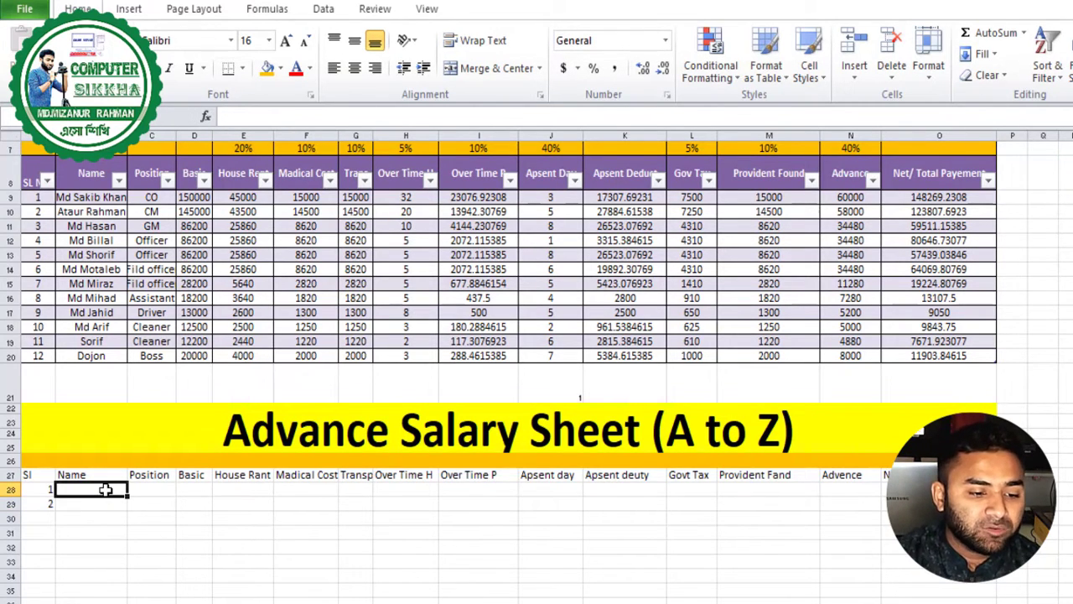
{"action": "left_click", "coordinate": [151, 490]}
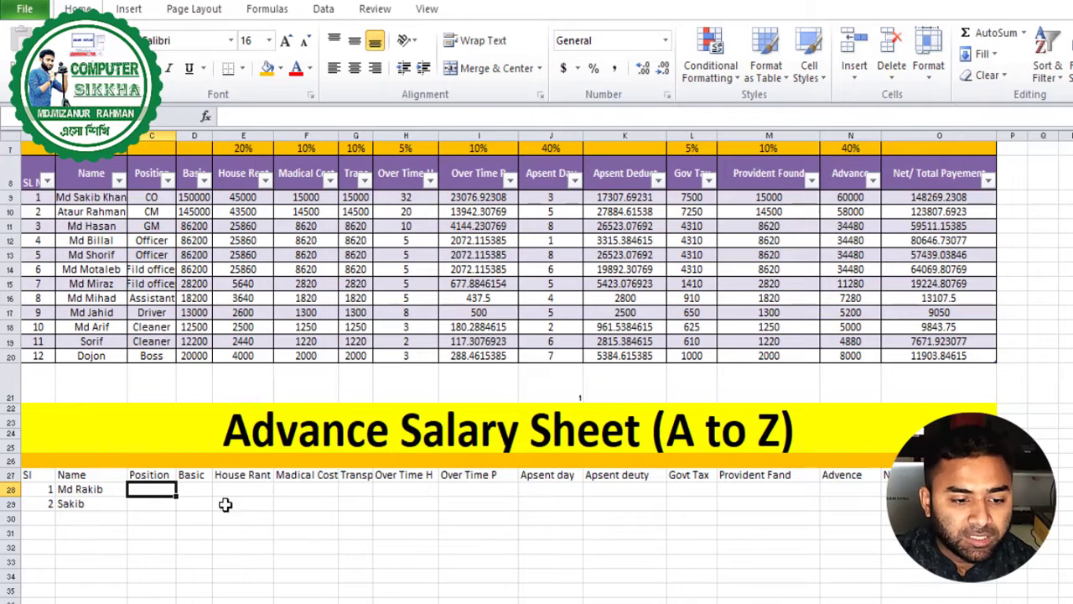
{"action": "left_click", "coordinate": [186, 490]}
{"action": "left_click", "coordinate": [147, 474]}
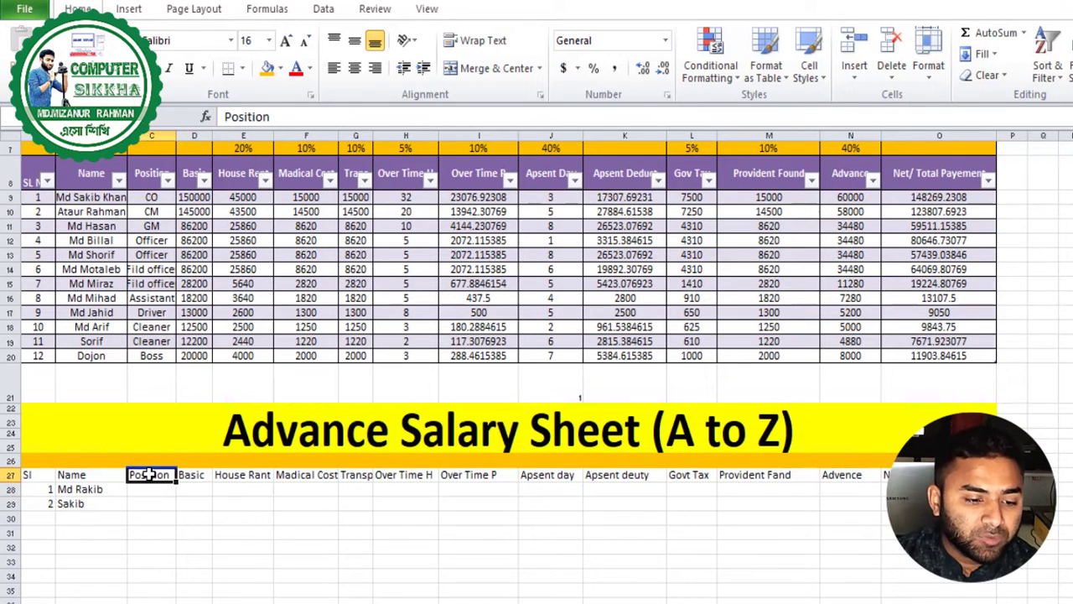
{"action": "left_click", "coordinate": [160, 493]}
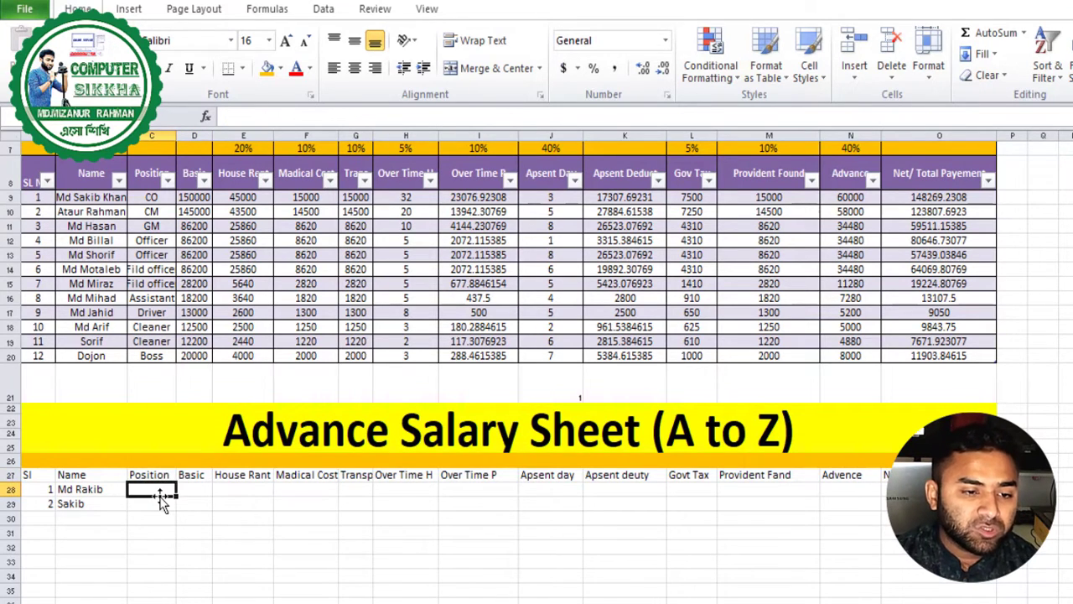
{"action": "type", "text": "CM GM OM Officer Officer Officer Officer"}
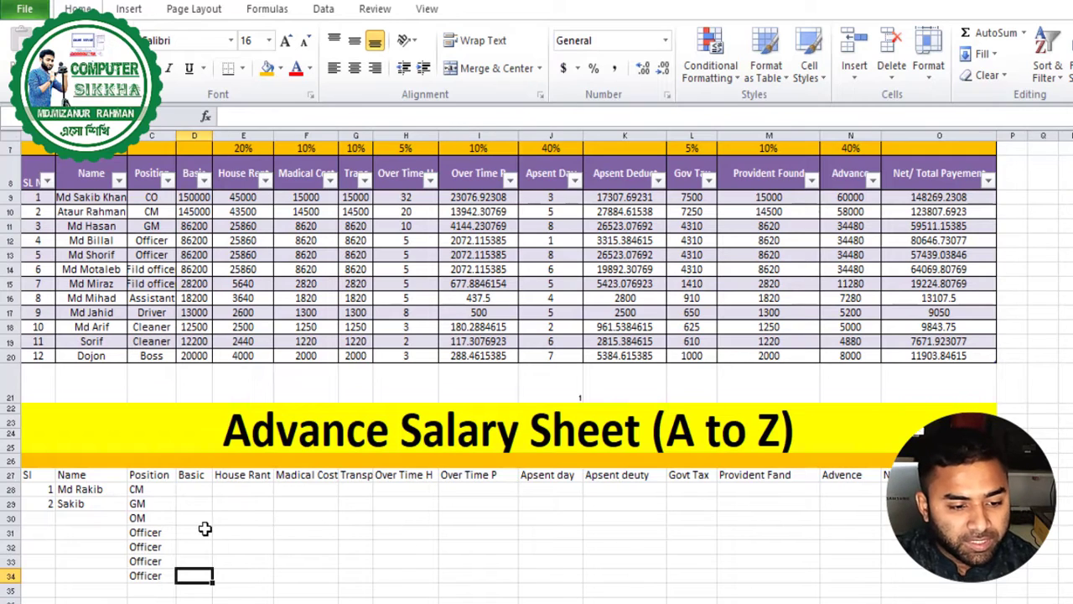
- Enter 150000 as the Basic salary of the first employee in D28
{"action": "left_click", "coordinate": [194, 490]}
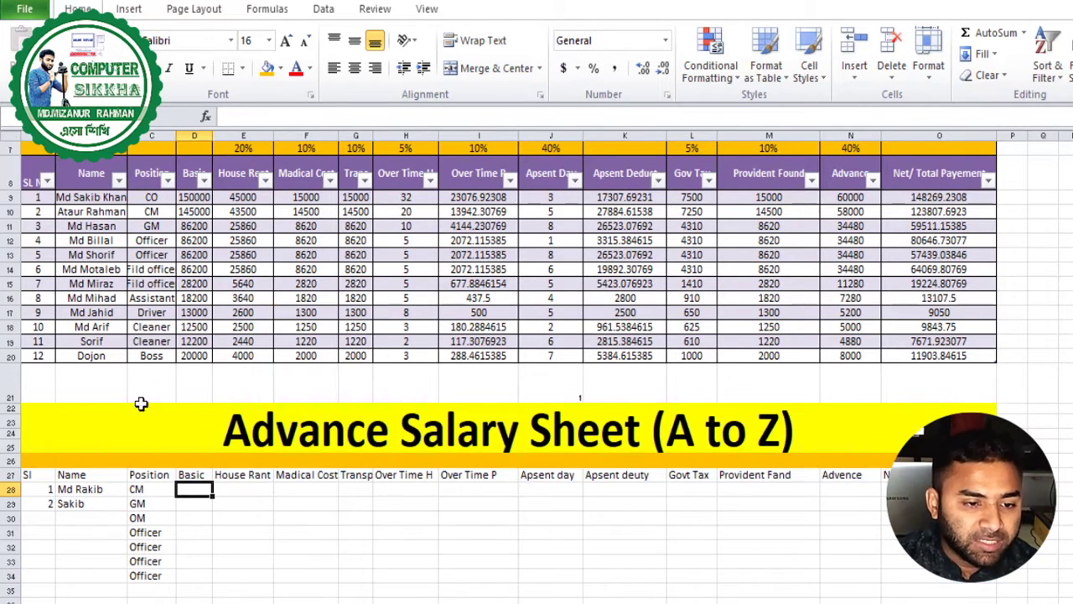
{"action": "type", "text": "150000"}
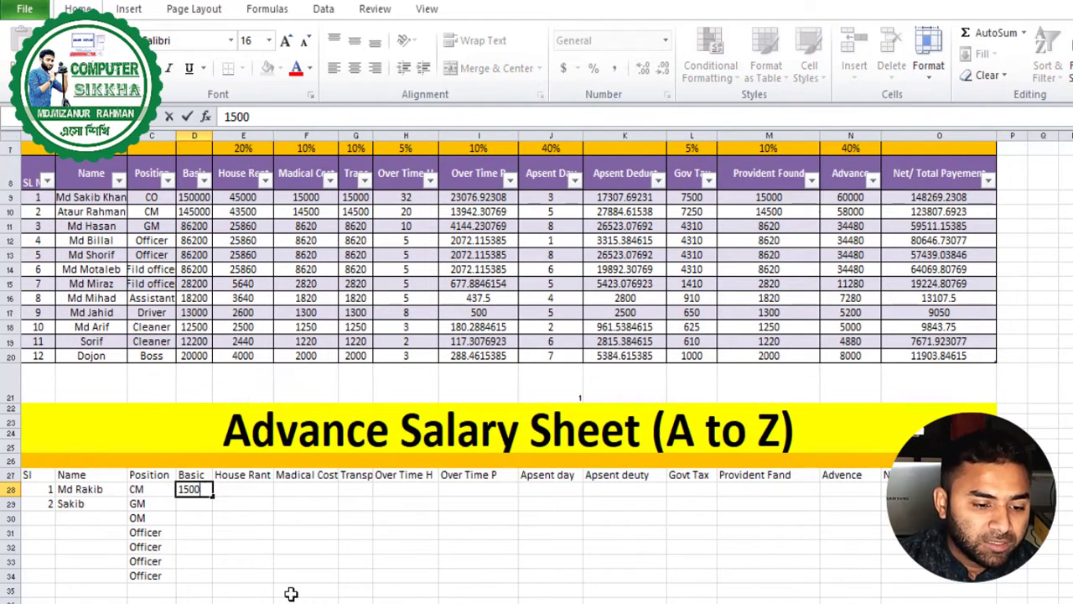
{"action": "left_click", "coordinate": [243, 486]}
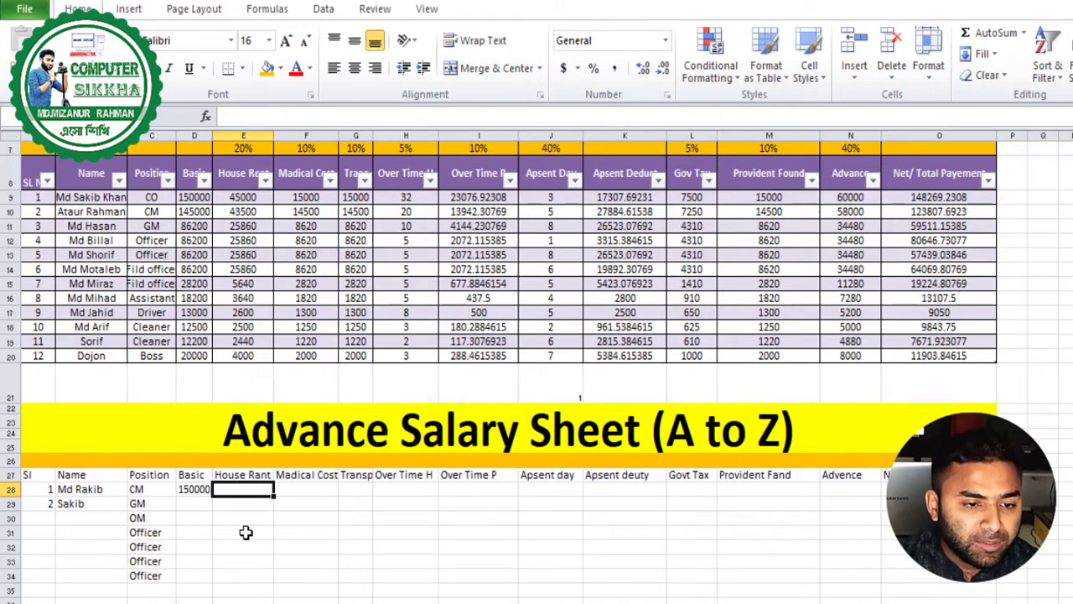
- Change the fill of row 26 across the new table to a darker orange
{"action": "left_click", "coordinate": [236, 470]}
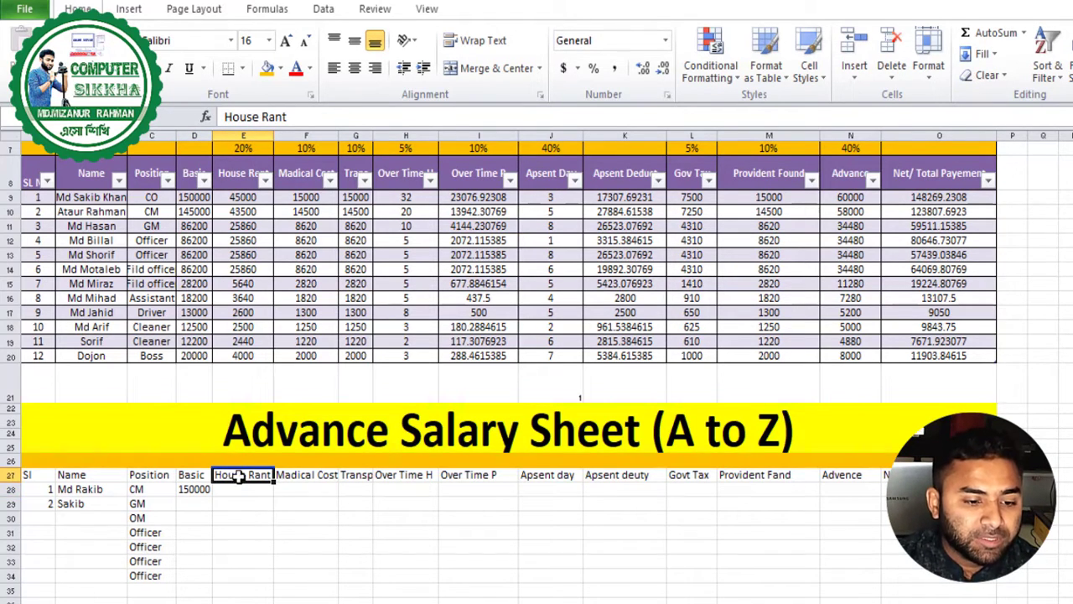
{"action": "left_click", "coordinate": [132, 459]}
{"action": "left_click_drag", "start_coordinate": [45, 457], "coordinate": [43, 456]}
{"action": "left_click_drag", "start_coordinate": [43, 457], "coordinate": [310, 461]}
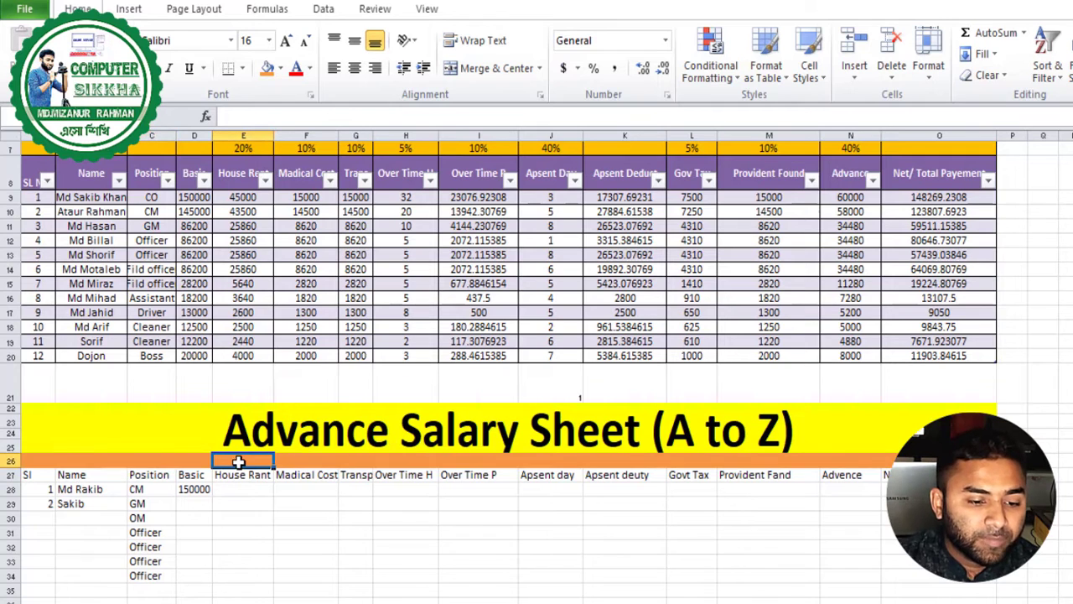
- Enter 20 above House Rant in E26 and 10% above Madical Cost in F26
{"action": "type", "text": "20"}
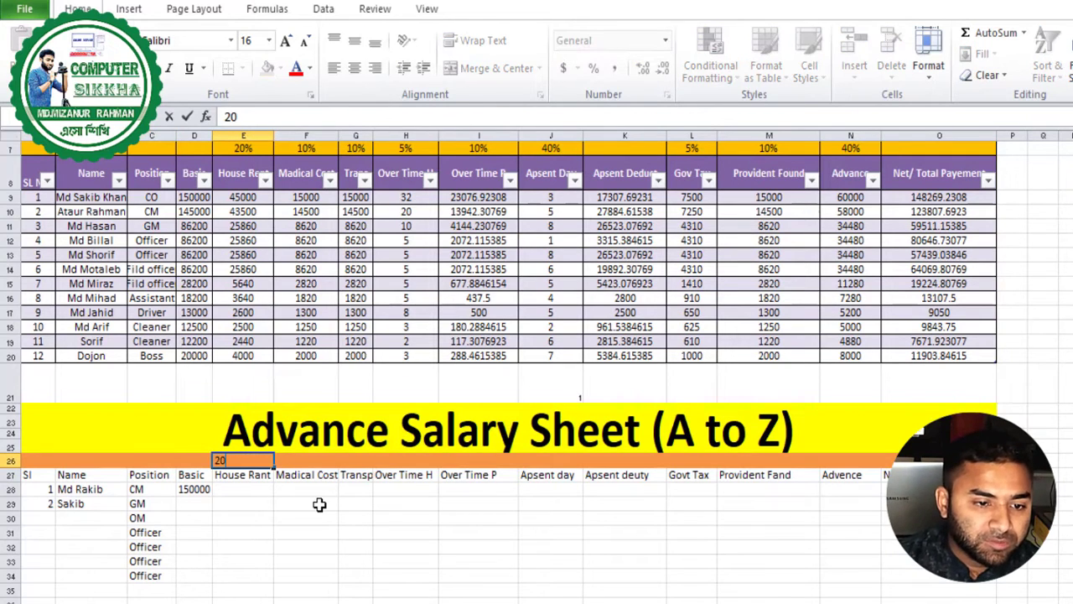
{"action": "left_click", "coordinate": [305, 460]}
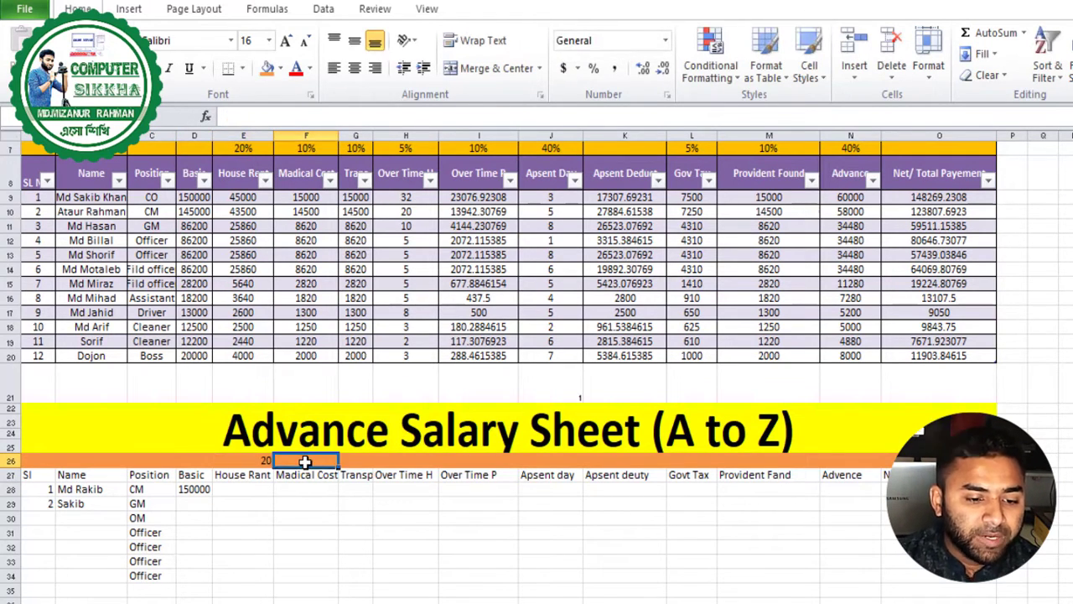
{"action": "type", "text": "10"}
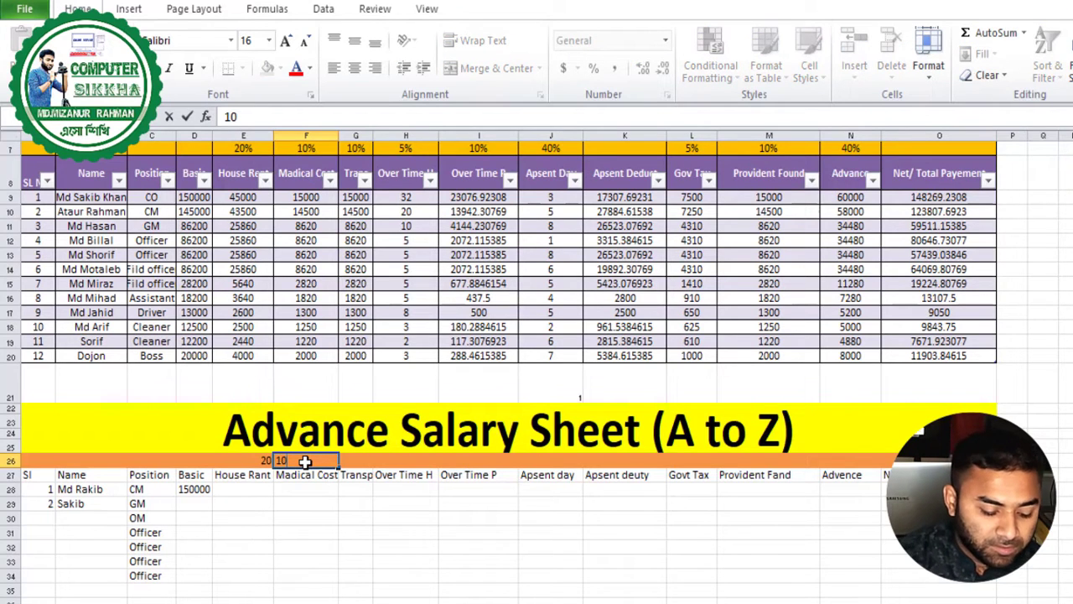
- Correct the House Rant rate in E26 to 20%
{"action": "left_click", "coordinate": [242, 460]}
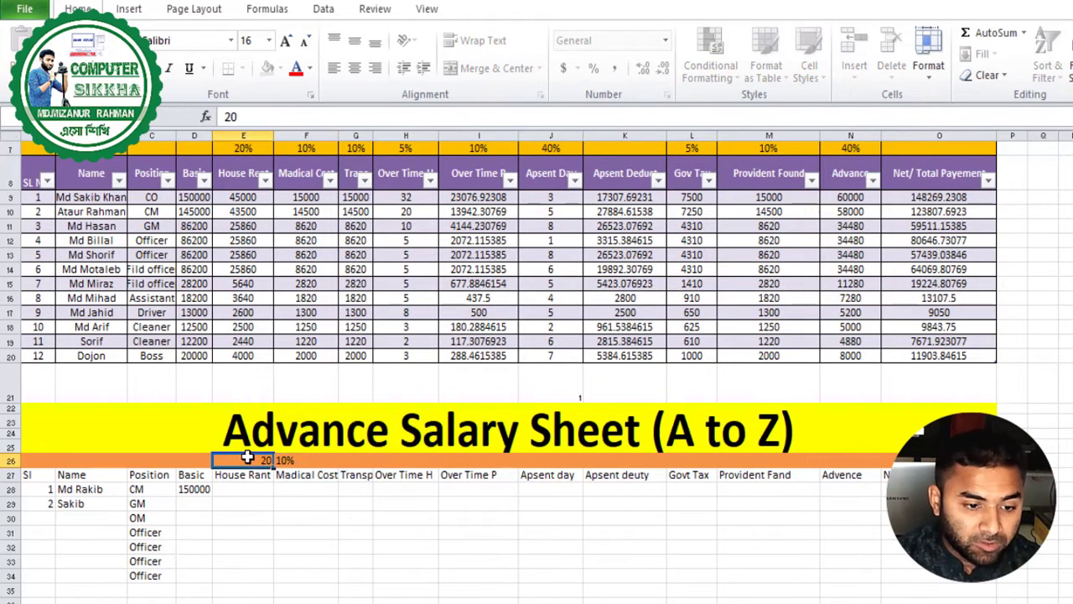
{"action": "type", "text": "10"}
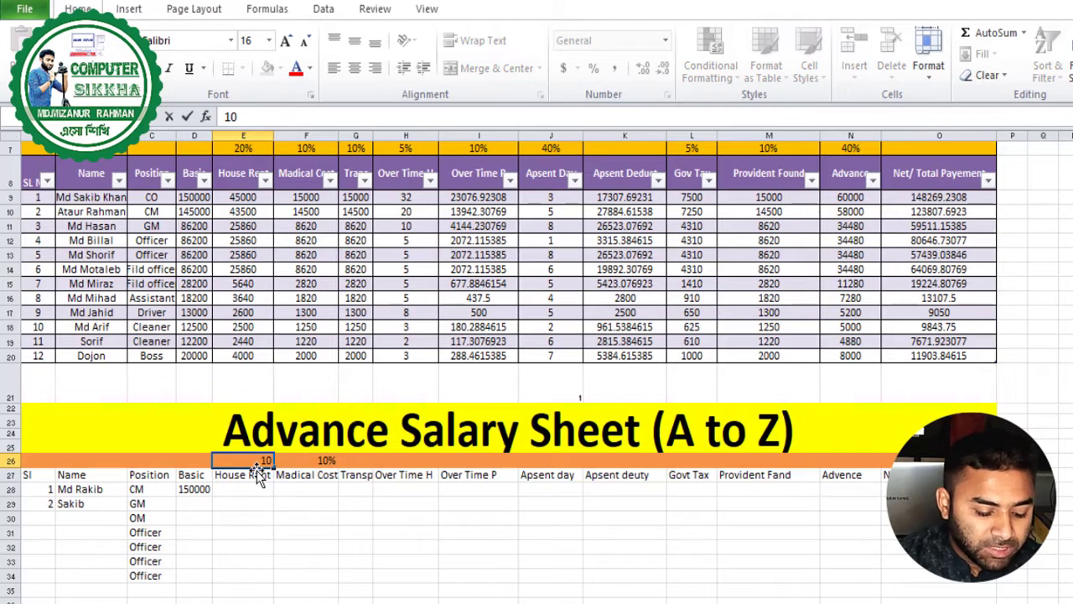
{"action": "type", "text": "%"}
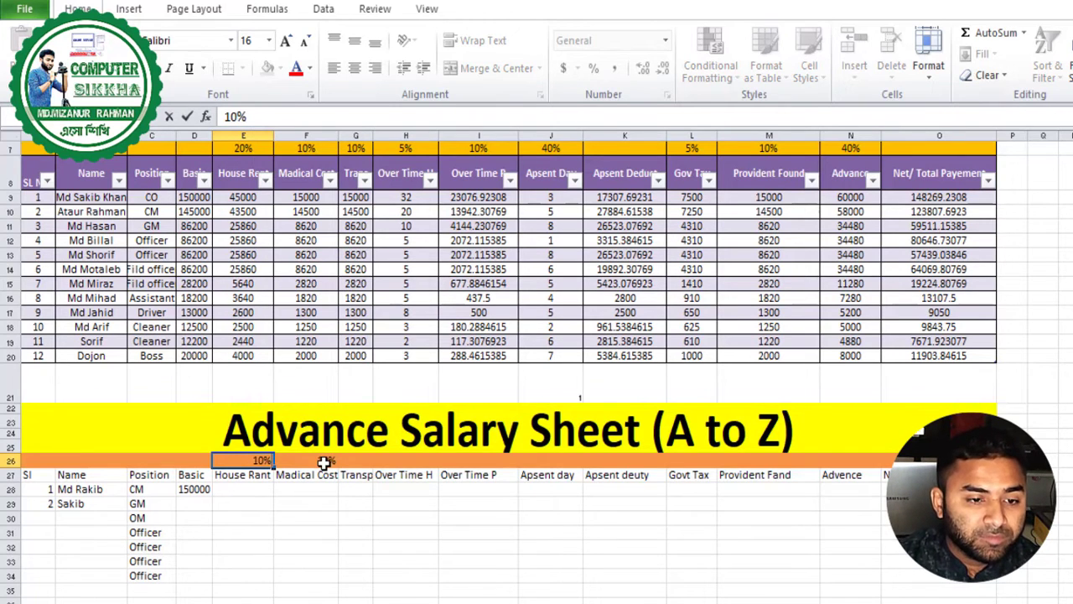
{"action": "double_click", "coordinate": [255, 460]}
{"action": "left_click", "coordinate": [254, 461]}
{"action": "double_click", "coordinate": [257, 460]}
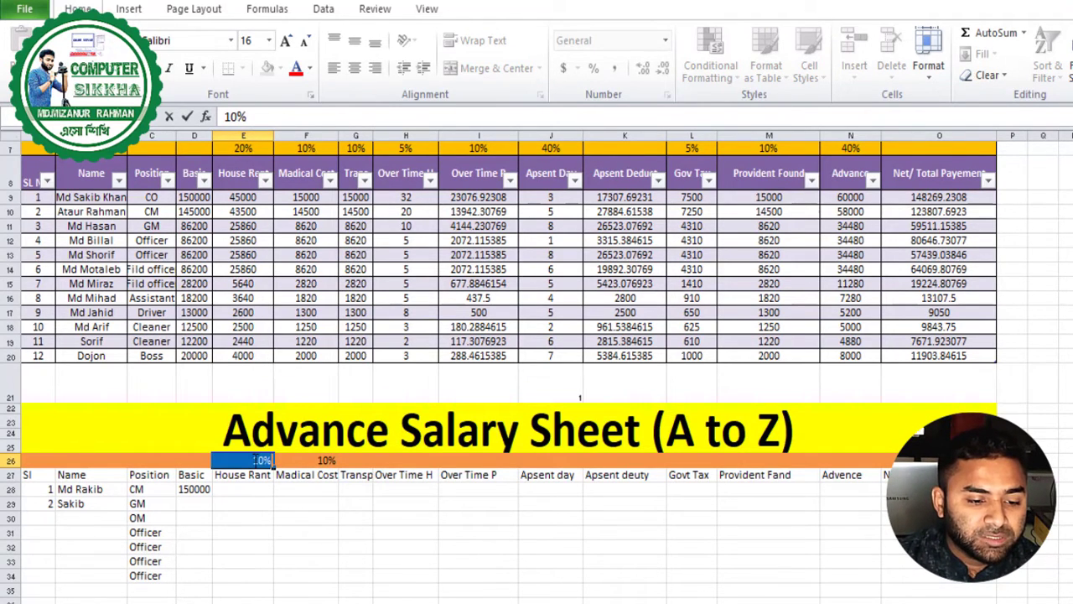
{"action": "type", "text": "20"}
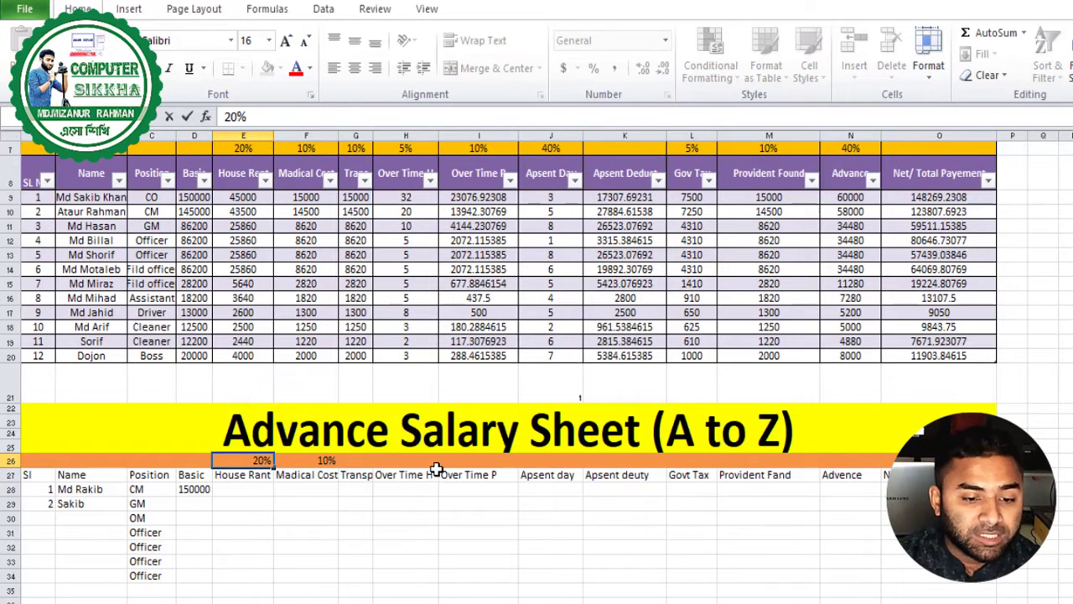
- Enter the rates 10% above the transport column in G26 and 5% above Over Time H in H26
{"action": "left_click", "coordinate": [369, 461]}
{"action": "type", "text": "10%"}
{"action": "left_click", "coordinate": [388, 463]}
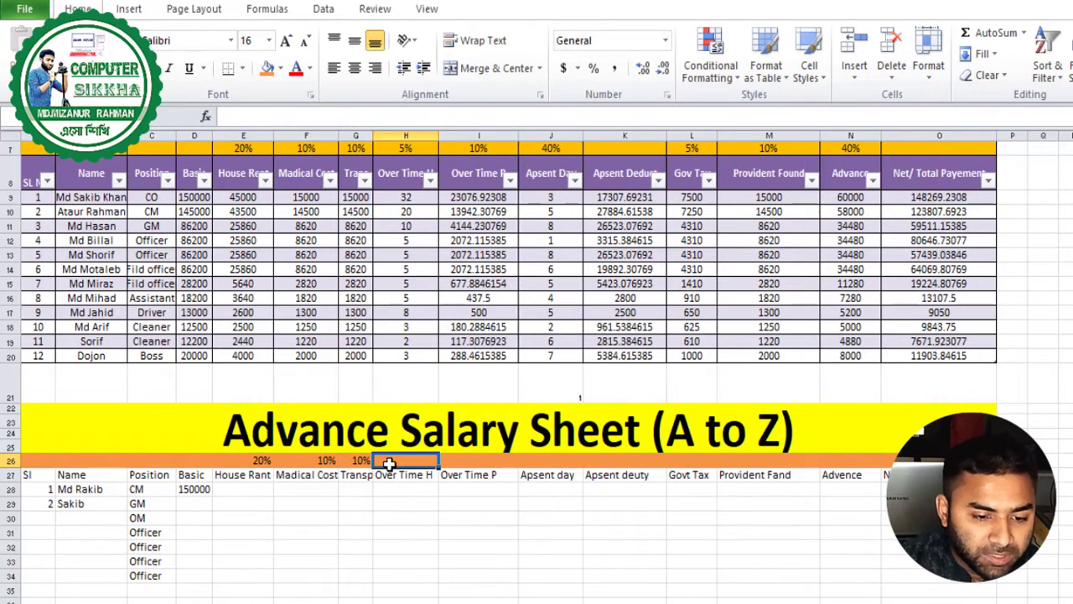
{"action": "left_click", "coordinate": [346, 461]}
{"action": "left_click", "coordinate": [388, 461]}
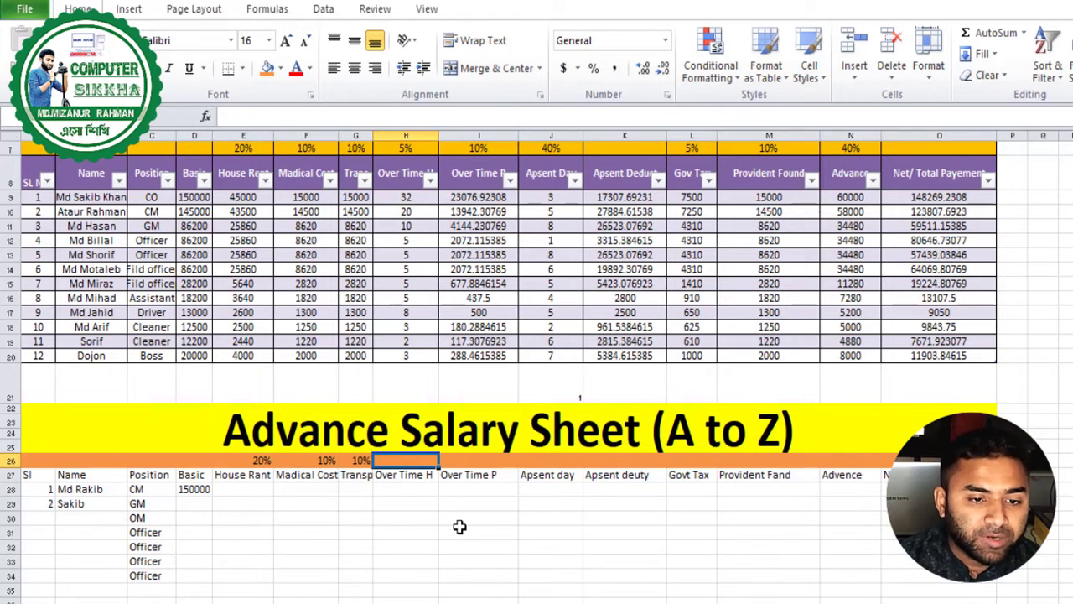
{"action": "type", "text": "5"}
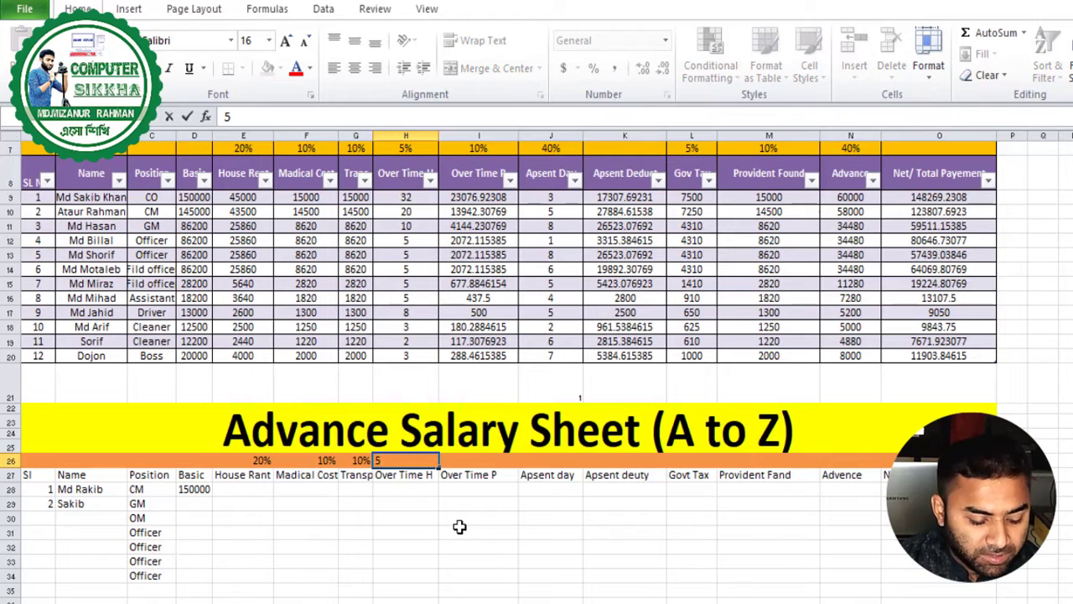
{"action": "type", "text": "%"}
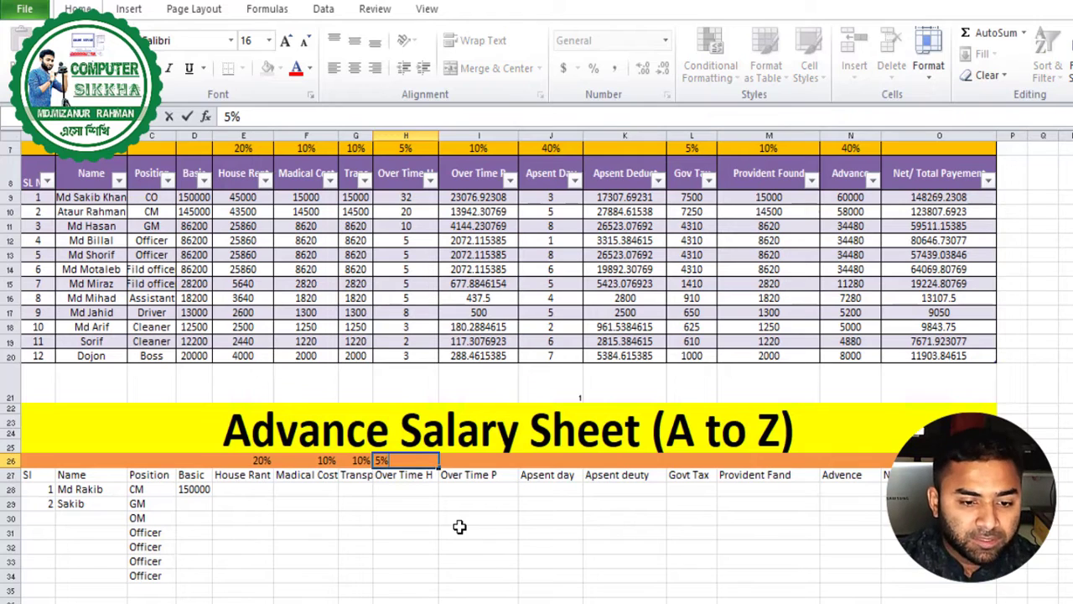
- Enter 10% above Over Time P in I26 and 40$ above Apsent day in J26, and clear the original table's rates in H7:J7
{"action": "left_click", "coordinate": [478, 461]}
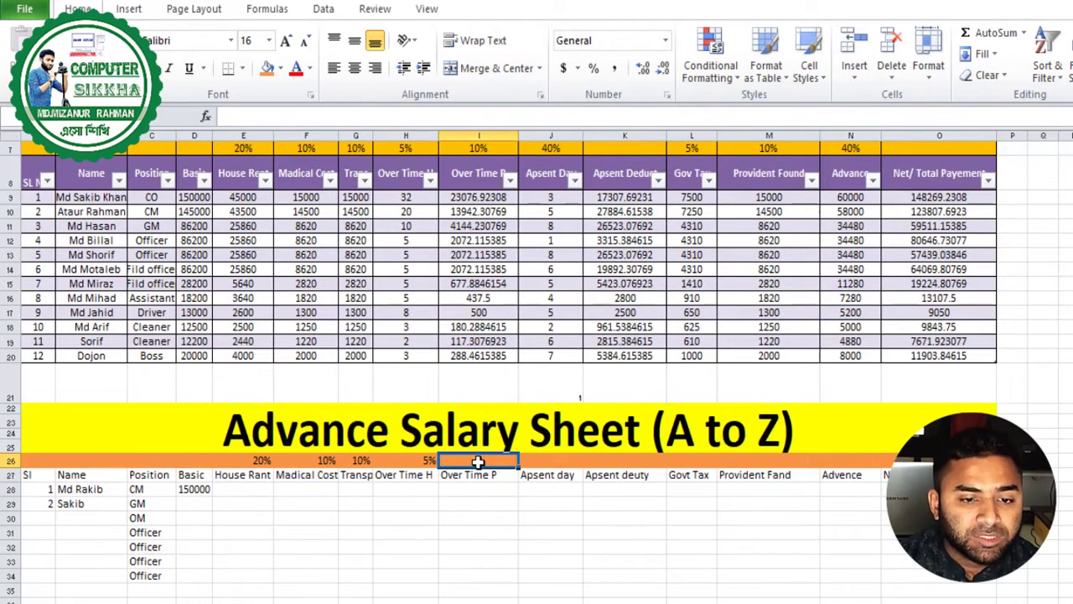
{"action": "left_click", "coordinate": [479, 196]}
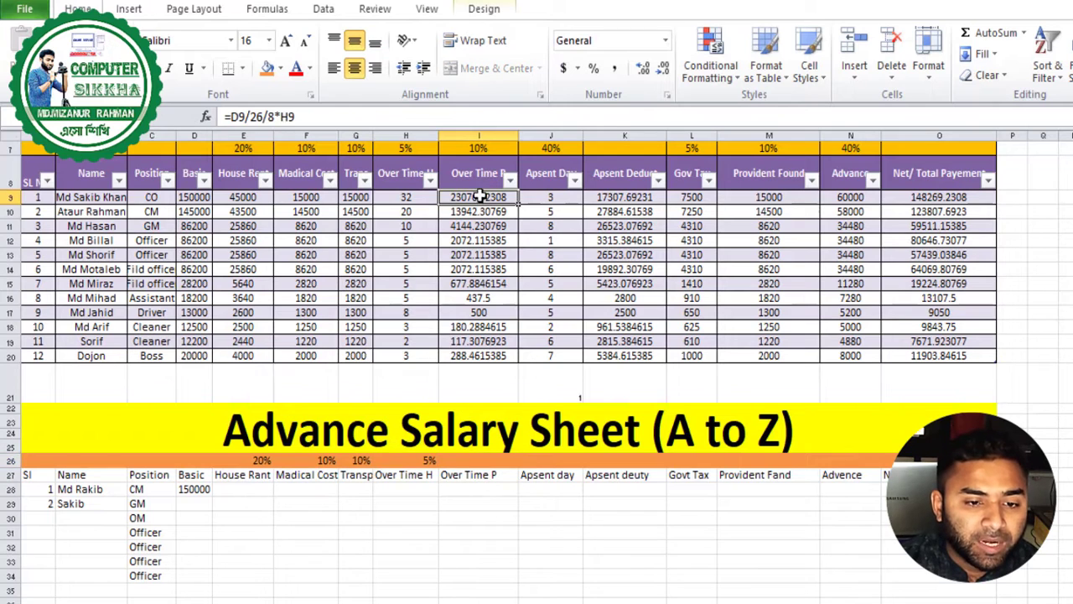
{"action": "left_click", "coordinate": [477, 174]}
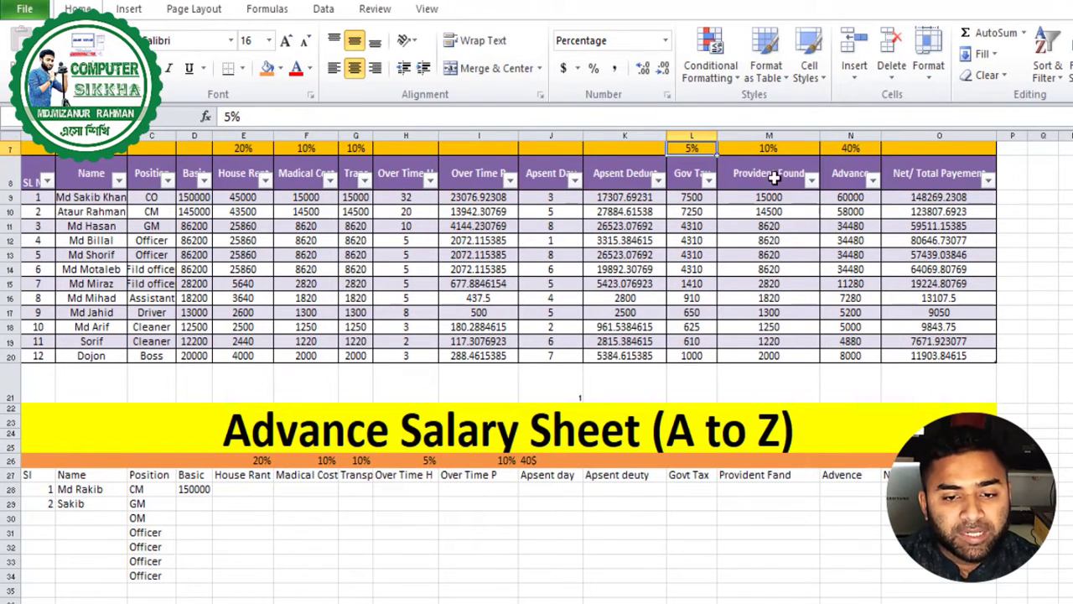
- Enter 5& above Govt Tax in L26 and 10% above Provident Fand in M26
{"action": "left_click", "coordinate": [696, 463]}
{"action": "type", "text": "5"}
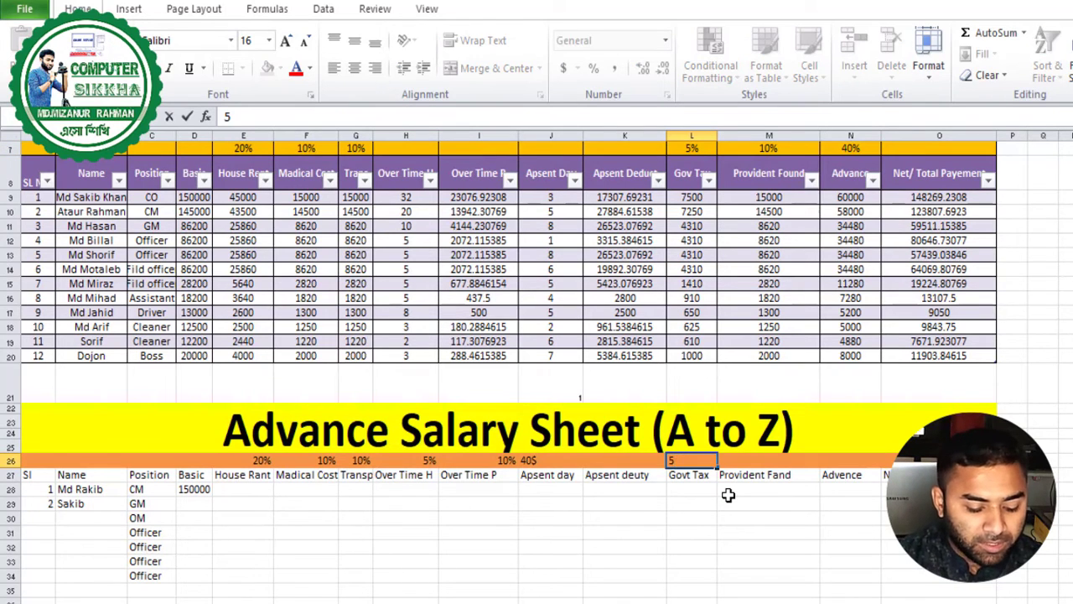
{"action": "type", "text": "%"}
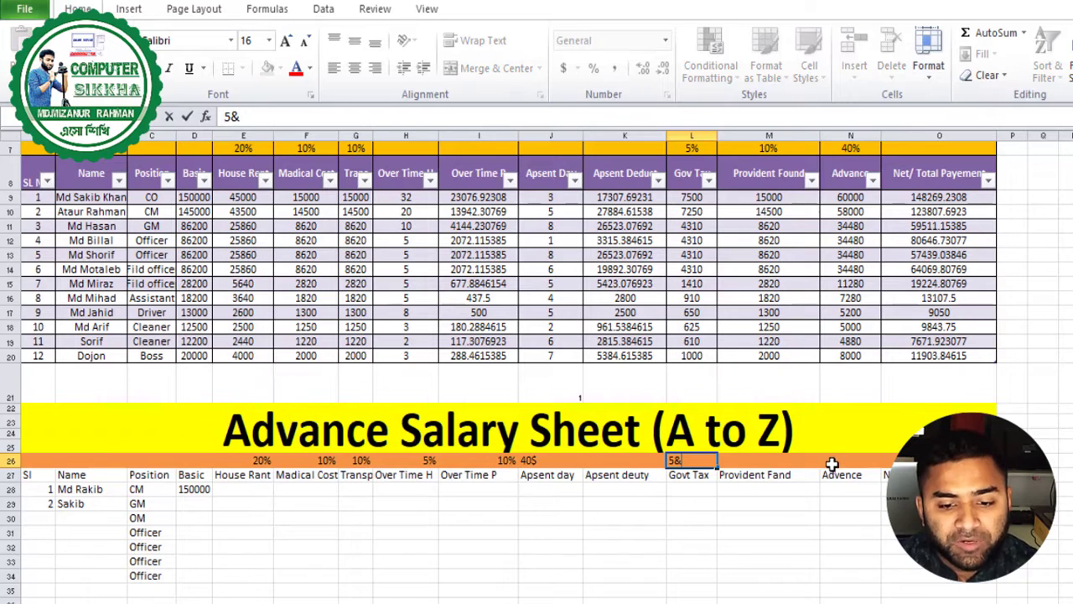
{"action": "left_click", "coordinate": [767, 463]}
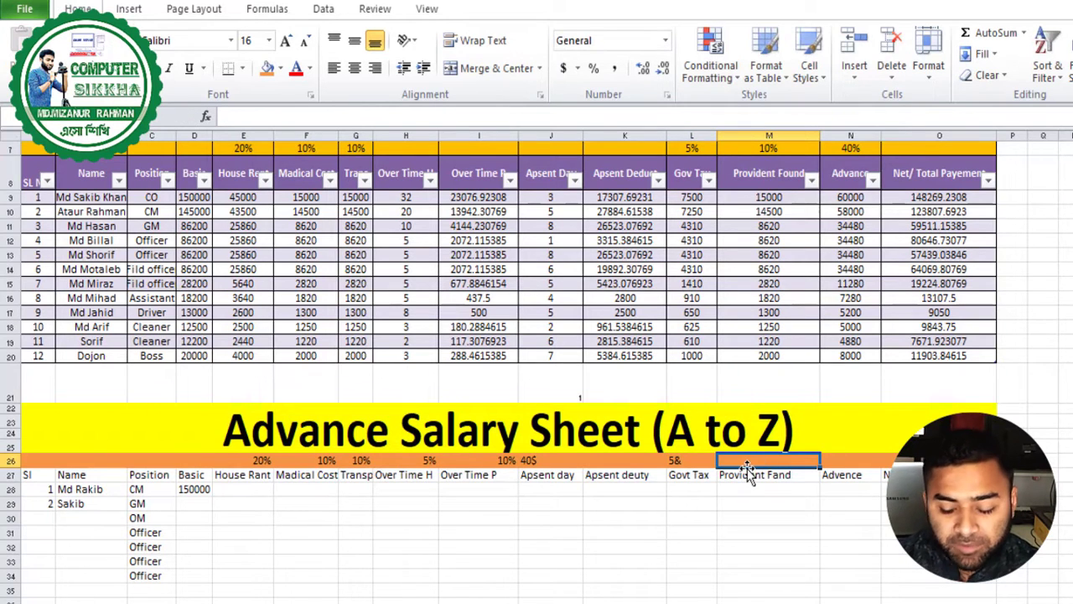
{"action": "type", "text": "10%"}
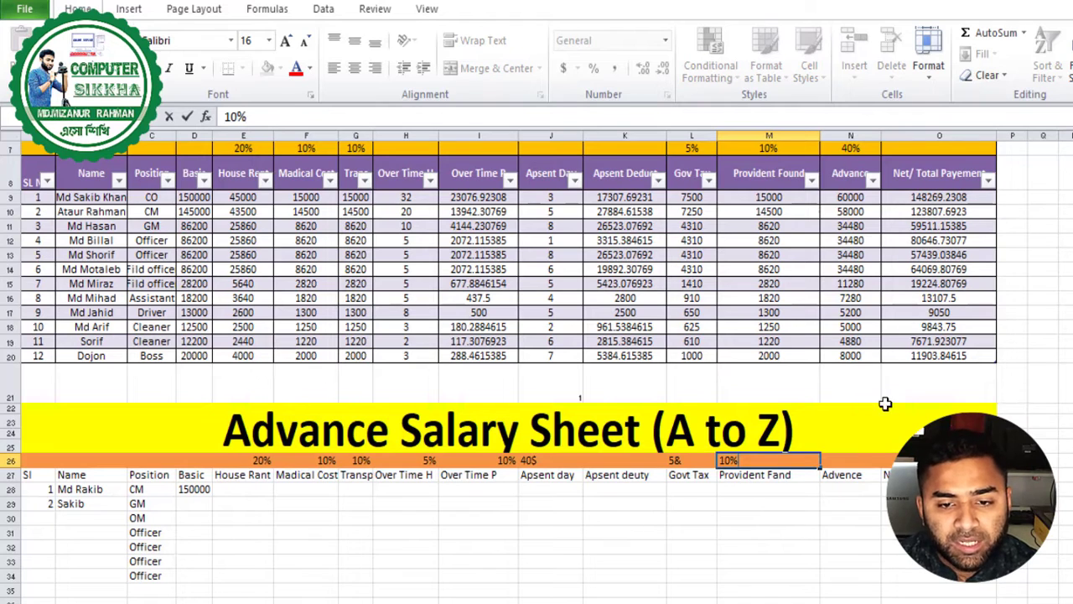
- Enter the rate 40% above Advence in N26
{"action": "left_click", "coordinate": [865, 466]}
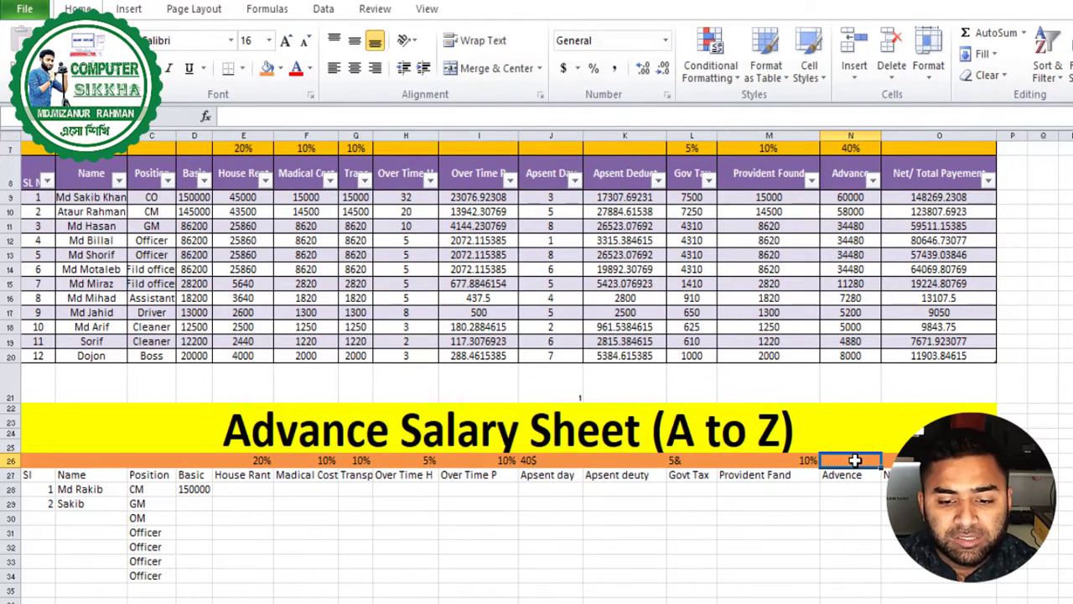
{"action": "type", "text": "40%"}
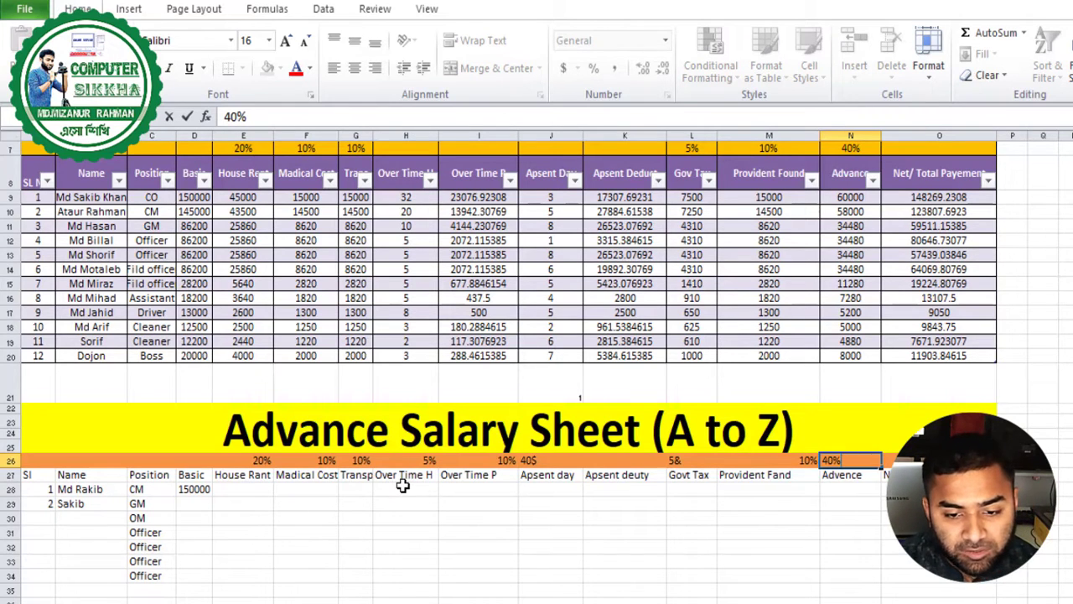
{"action": "key", "text": "BackSpace"}
{"action": "key", "text": "BackSpace"}
{"action": "key", "text": "BackSpace"}
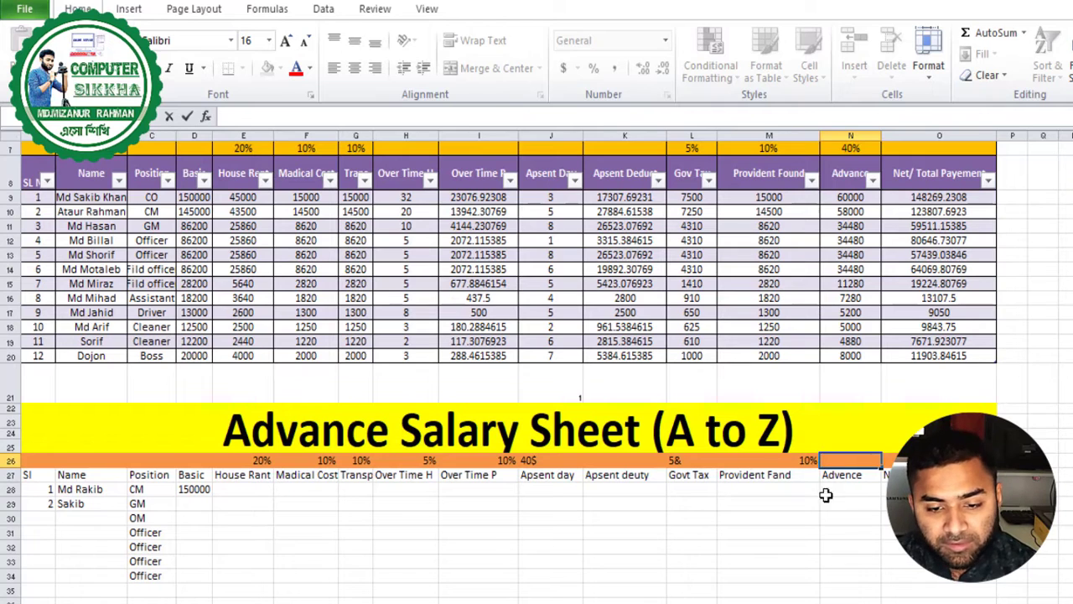
{"action": "type", "text": "4"}
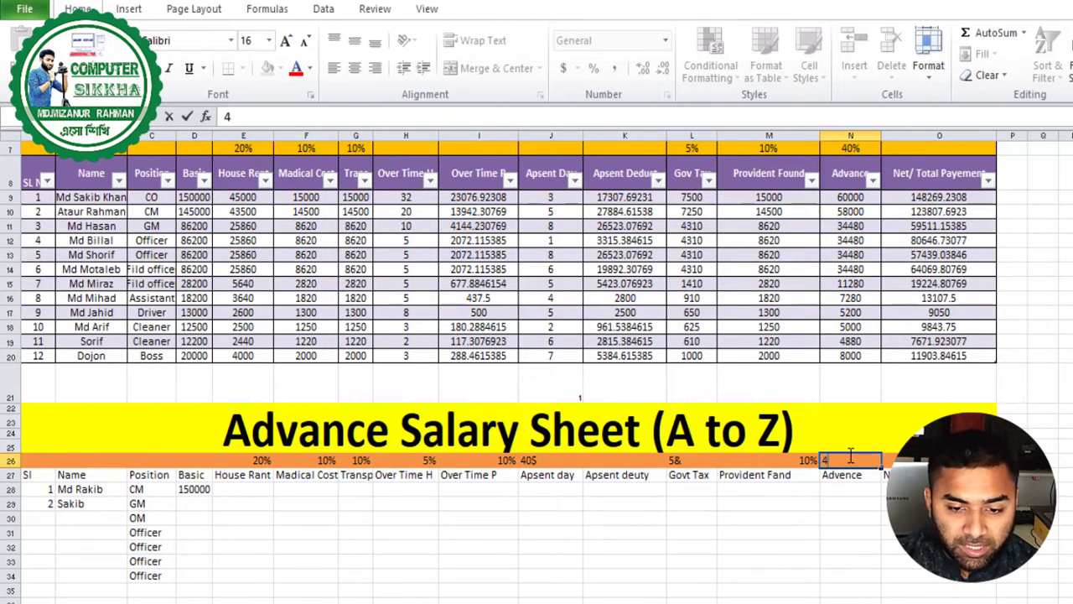
{"action": "type", "text": "0"}
{"action": "left_click", "coordinate": [245, 490]}
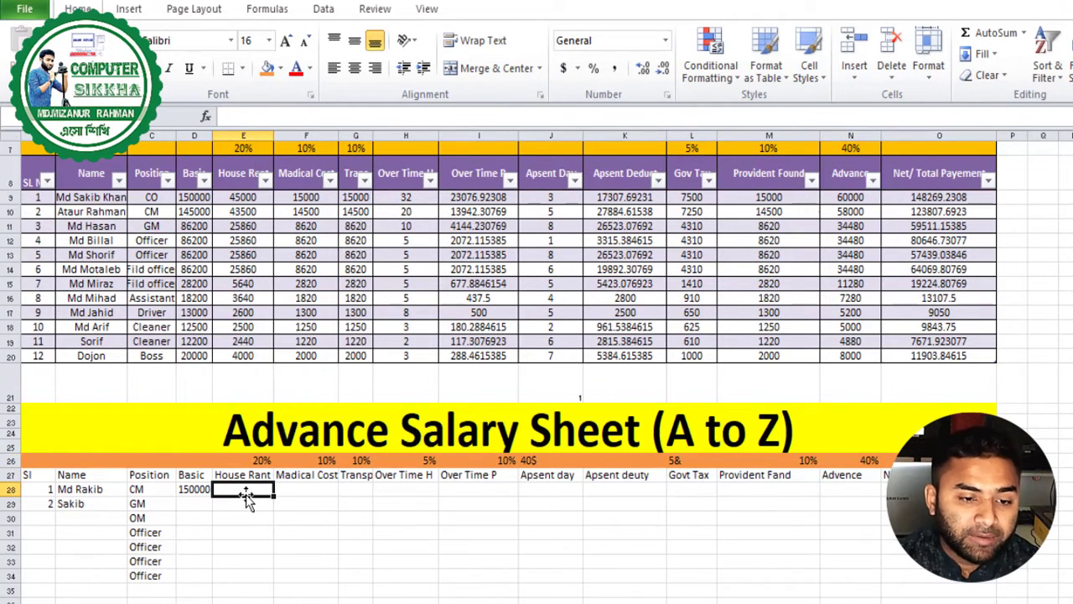
{"action": "scroll", "coordinate": [283, 516], "scroll_direction": "up", "scroll_amount": 6}
{"action": "scroll", "coordinate": [411, 536], "scroll_direction": "down", "scroll_amount": 1}
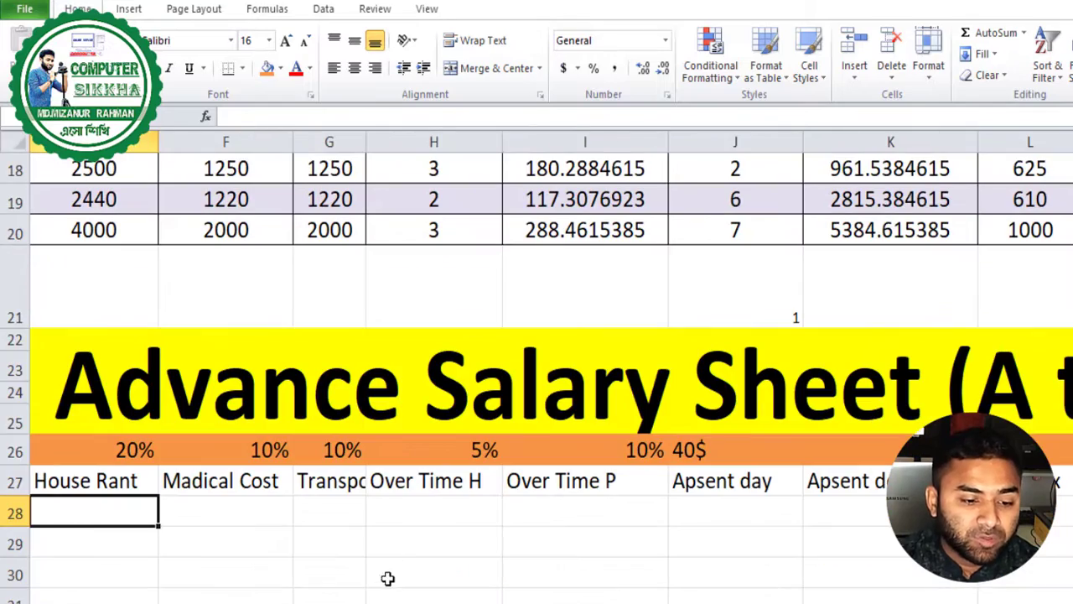
{"action": "left_click_drag", "start_coordinate": [847, 597], "coordinate": [784, 597]}
{"action": "scroll", "coordinate": [519, 549], "scroll_direction": "up", "scroll_amount": 1}
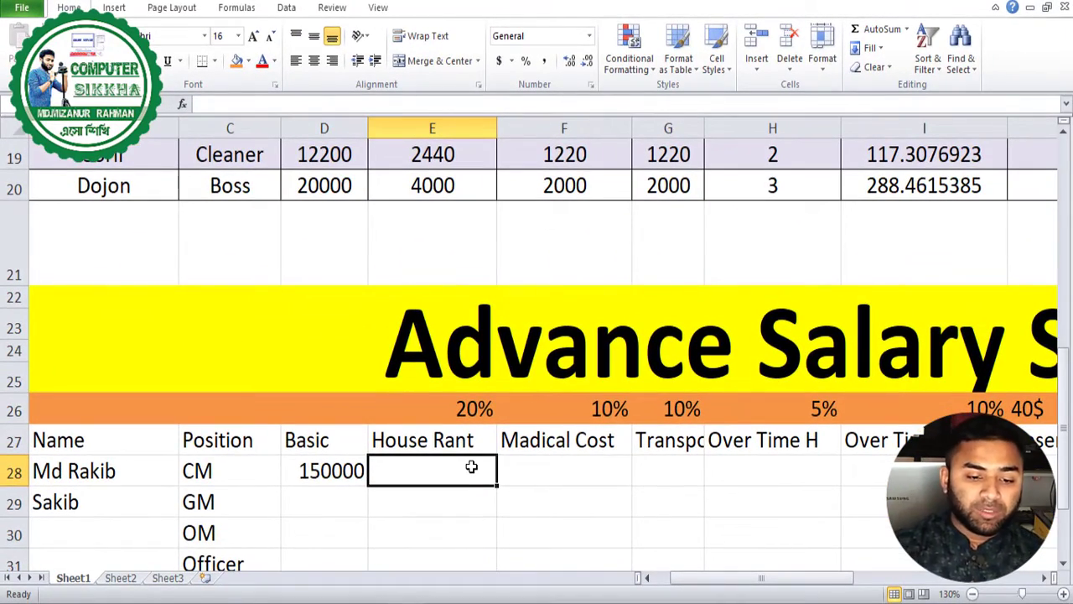
{"action": "type", "text": "20"}
{"action": "key", "text": "BackSpace"}
{"action": "key", "text": "BackSpace"}
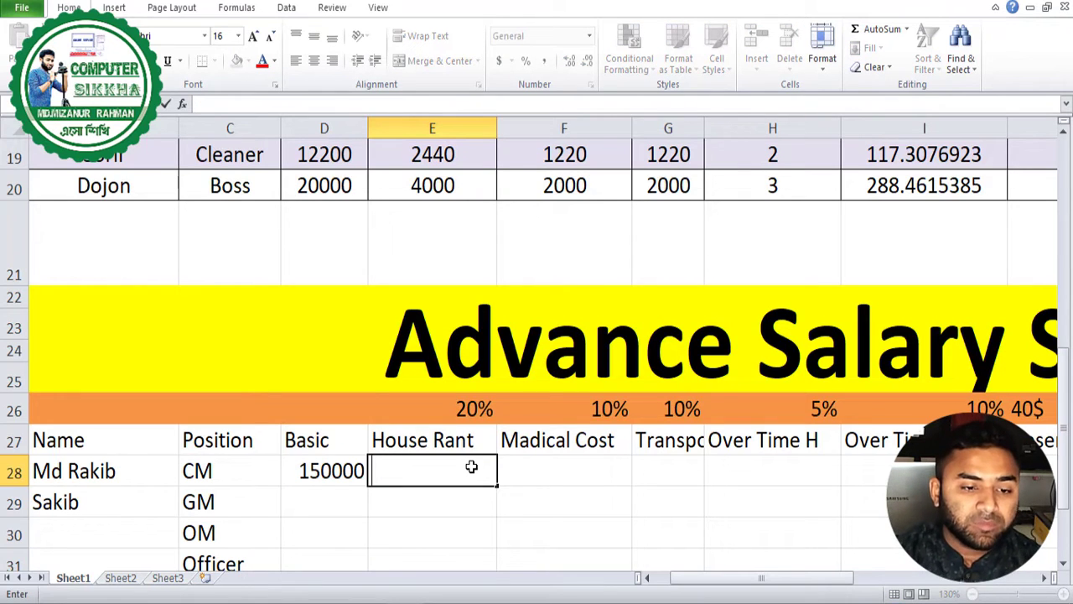
{"action": "left_click", "coordinate": [337, 472]}
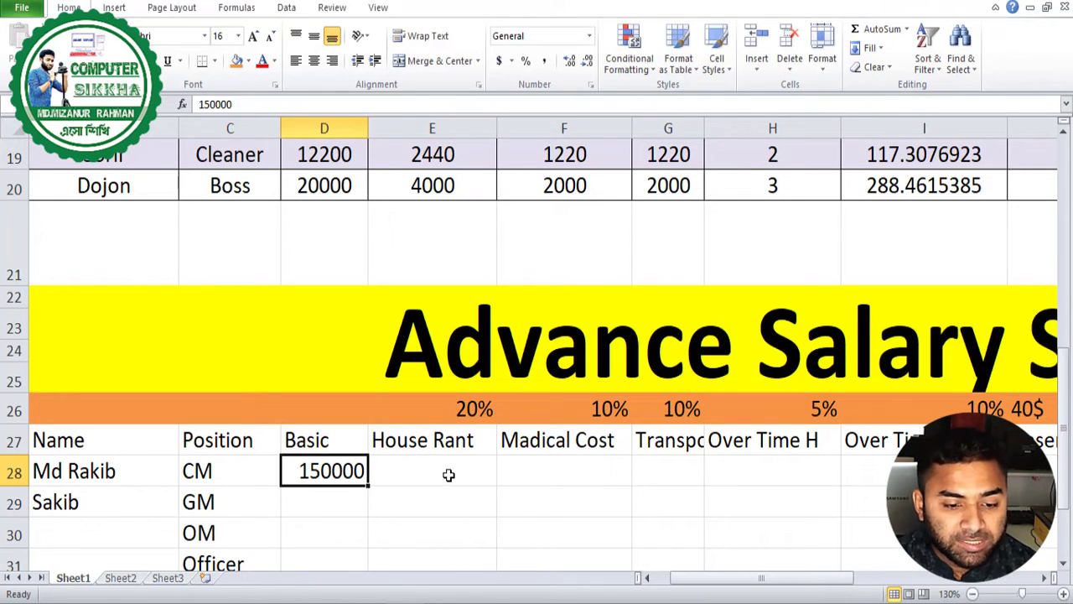
- Calculate the first employee's House Rant in E28 with the formula =D28*20%
{"action": "left_click", "coordinate": [448, 474]}
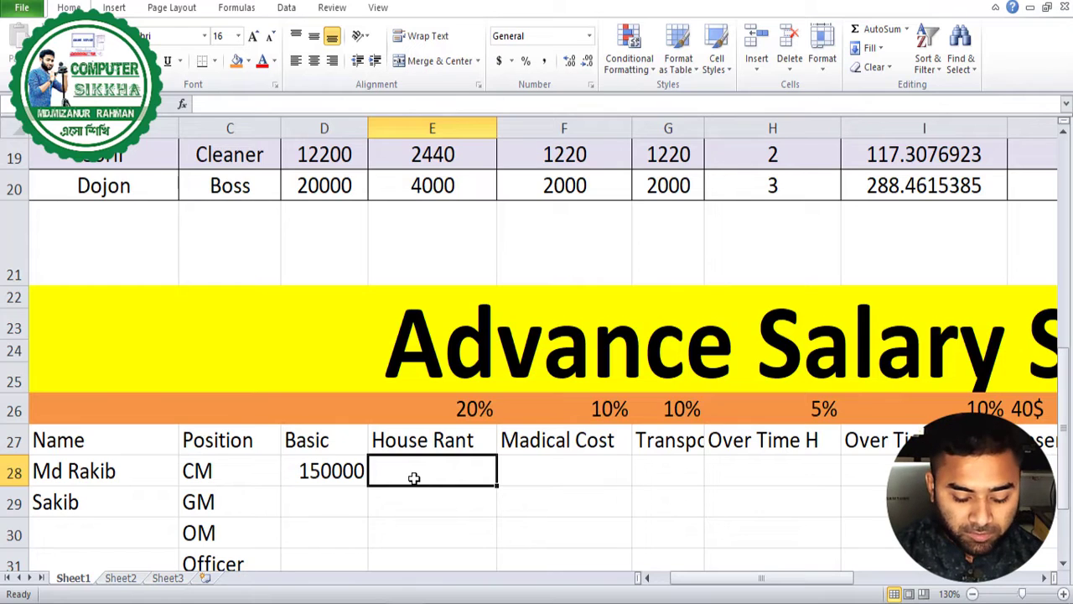
{"action": "type", "text": "="}
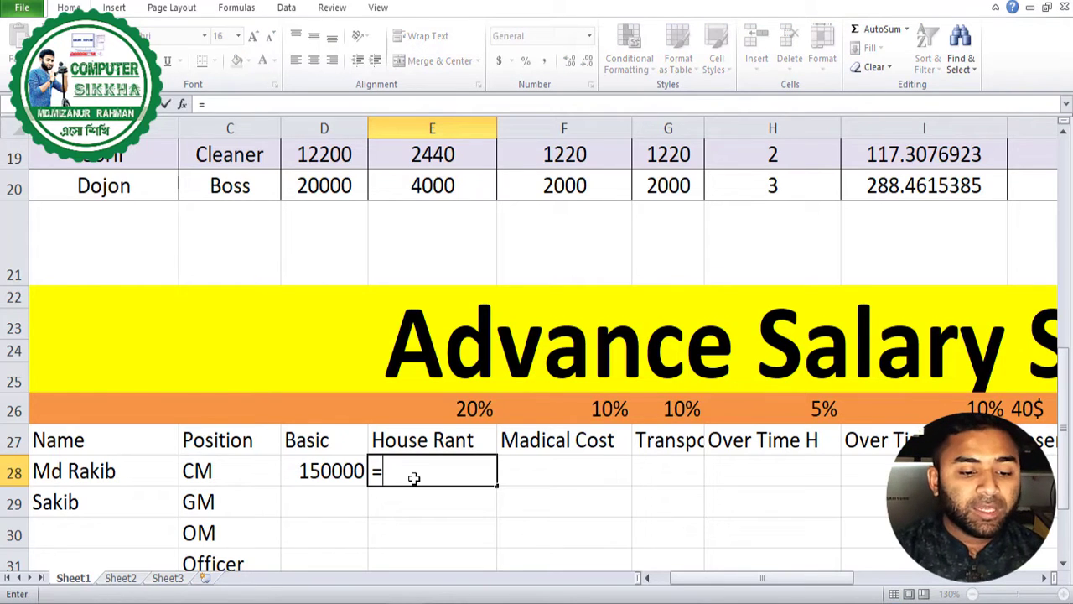
{"action": "left_click", "coordinate": [324, 473]}
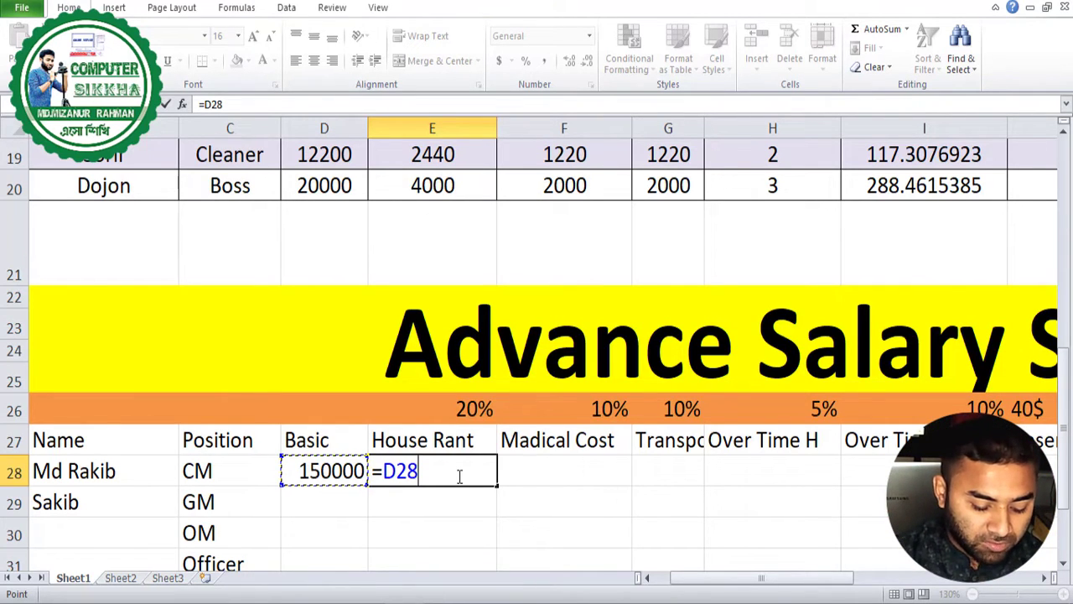
{"action": "type", "text": "*"}
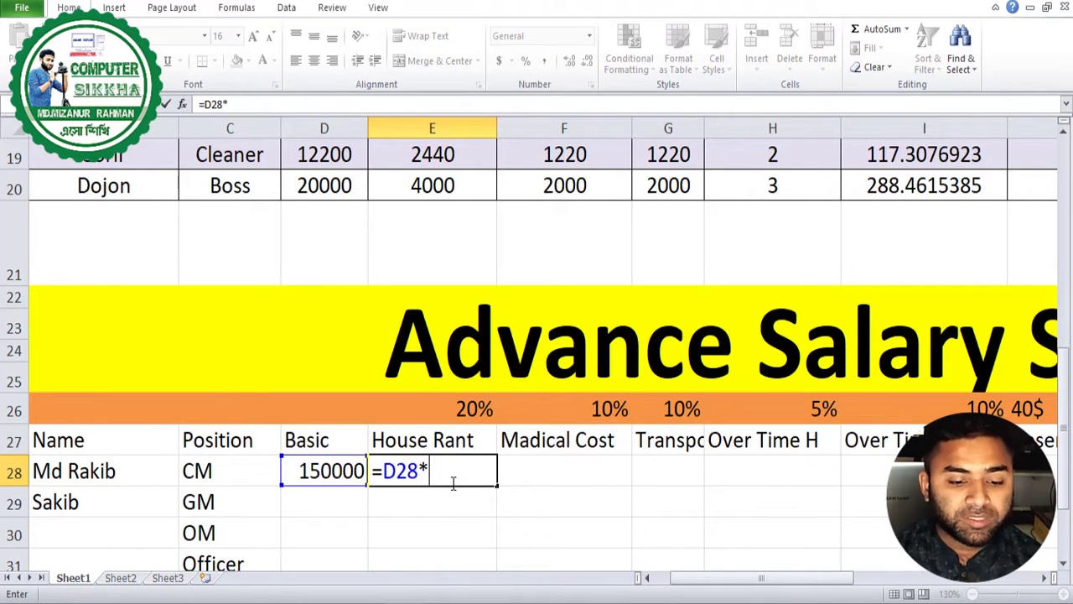
{"action": "type", "text": "20"}
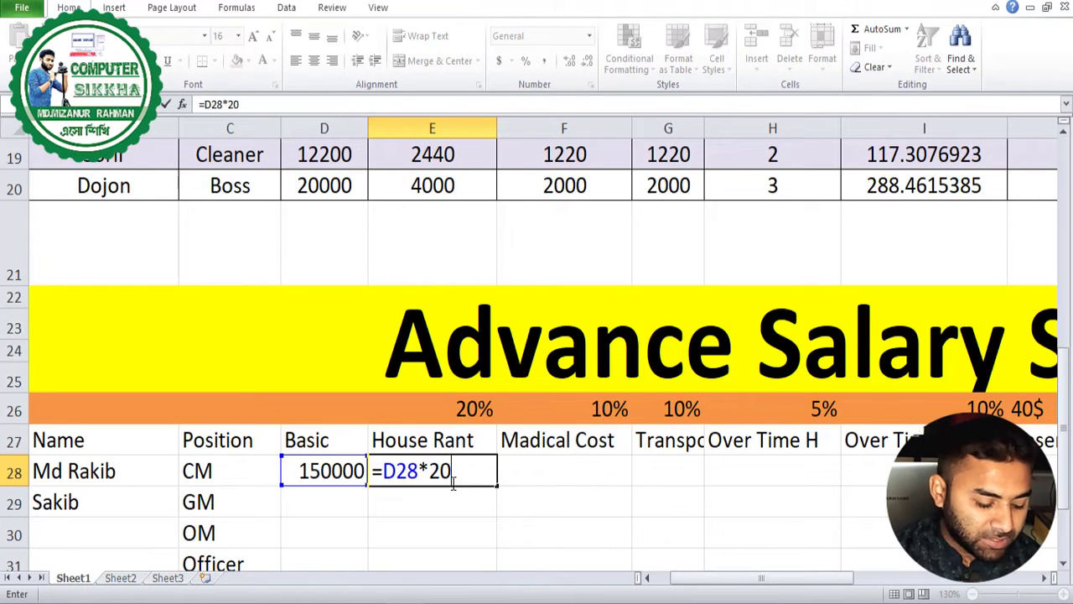
{"action": "type", "text": "%"}
{"action": "key", "text": "Return"}
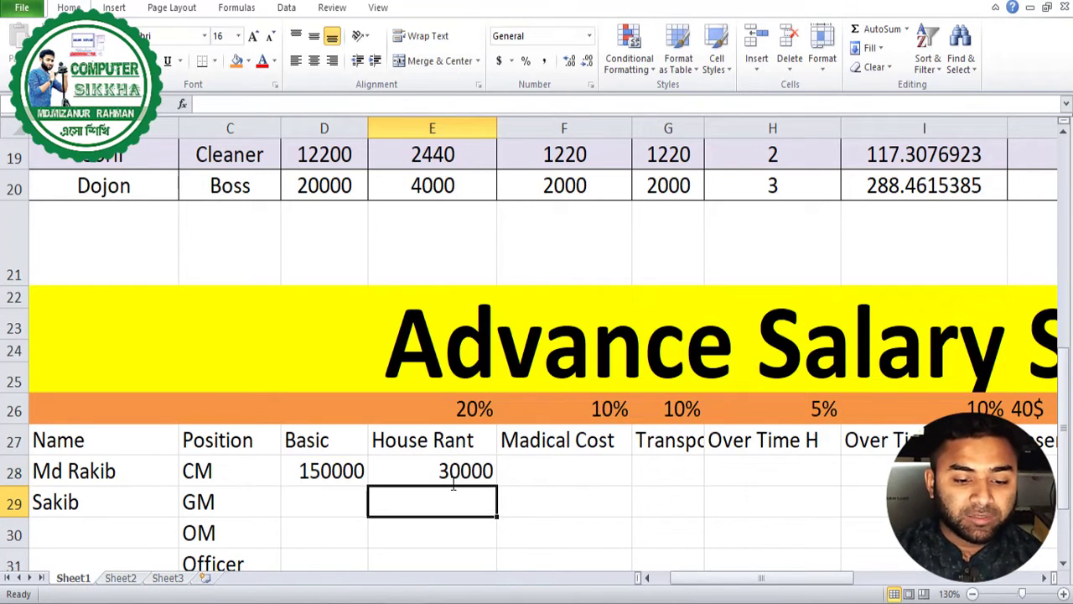
{"action": "left_click", "coordinate": [514, 473]}
{"action": "left_click", "coordinate": [481, 477]}
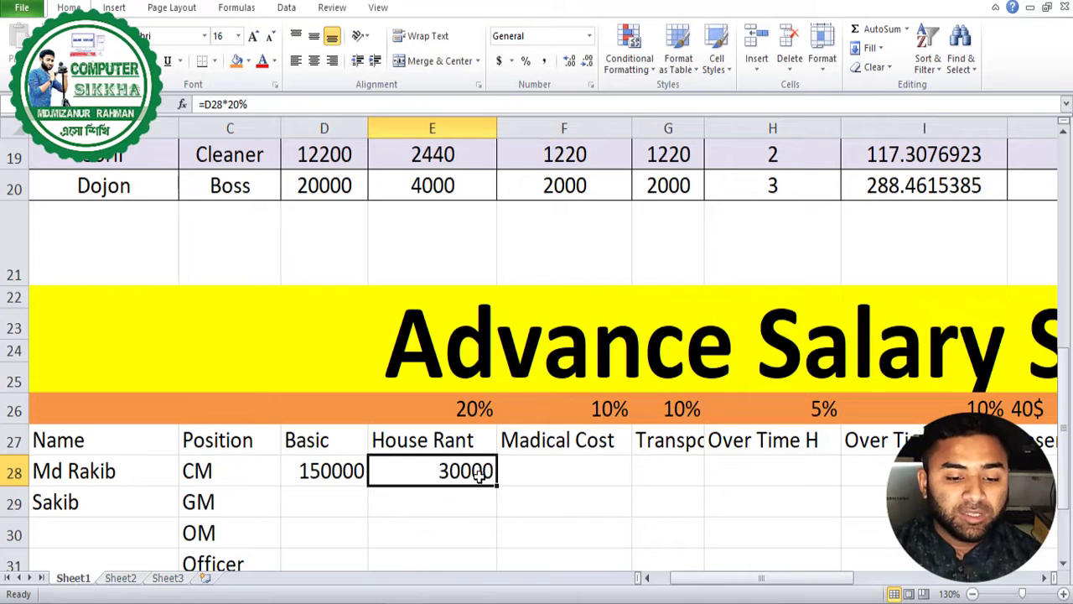
- Calculate the first employee's Madical Cost in F28 with the formula =D28*10%
{"action": "left_click", "coordinate": [573, 472]}
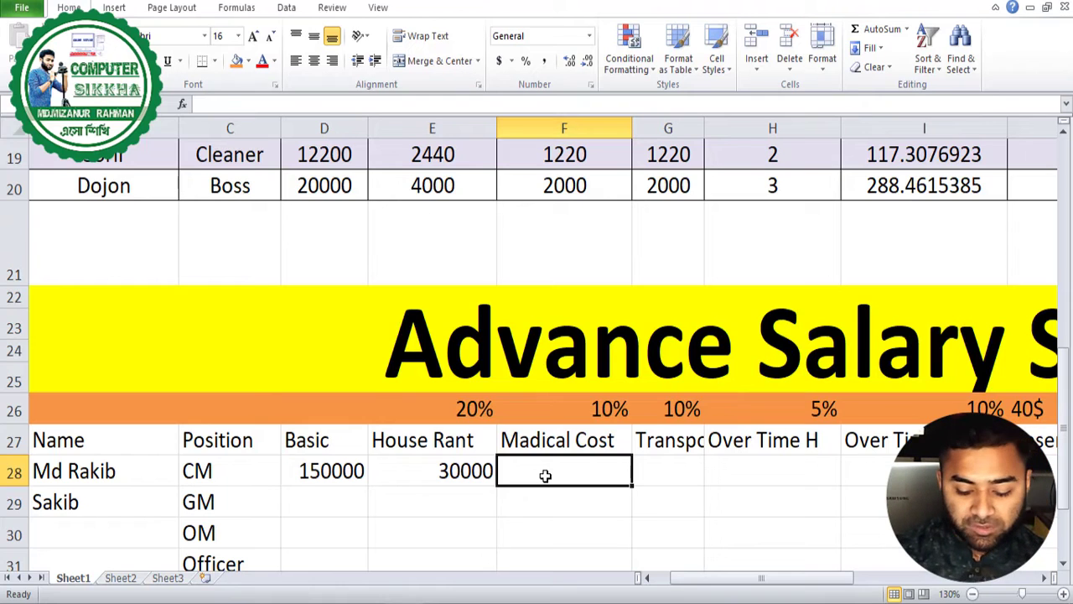
{"action": "type", "text": "="}
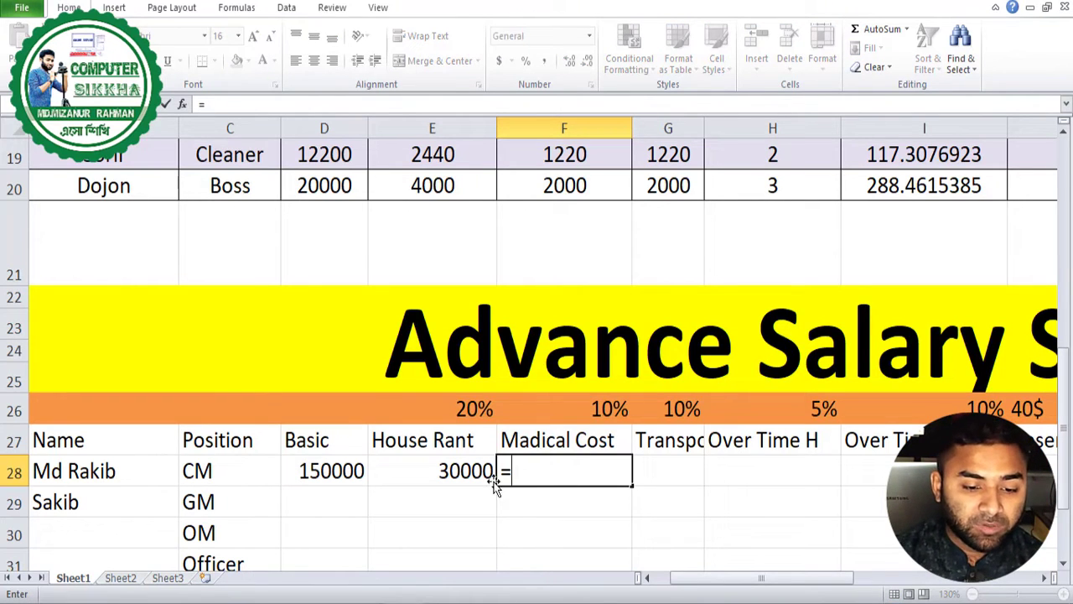
{"action": "left_click", "coordinate": [334, 471]}
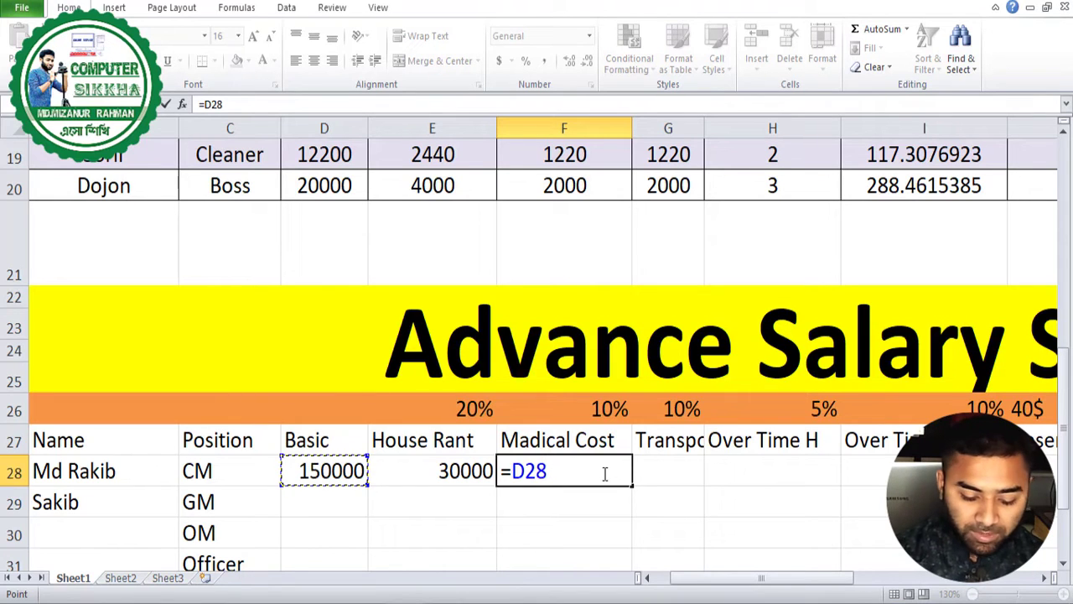
{"action": "type", "text": "*"}
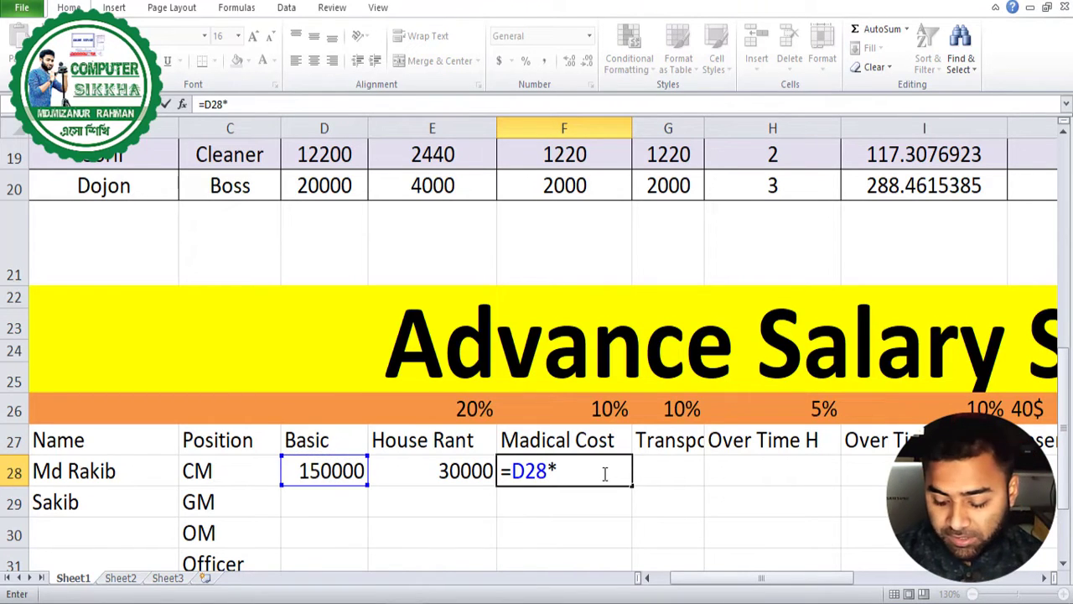
{"action": "type", "text": "10"}
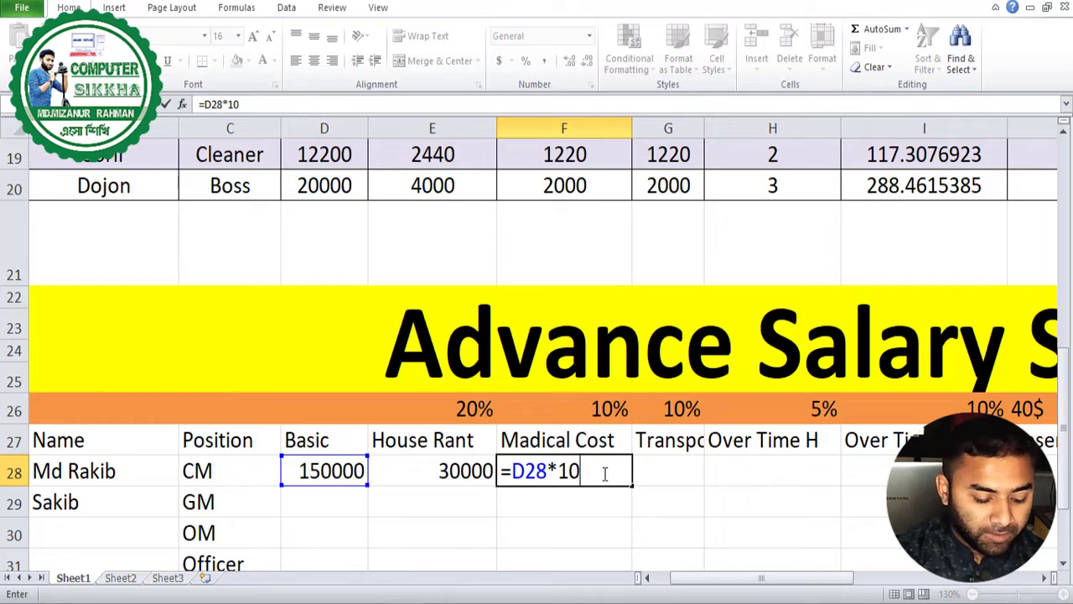
{"action": "type", "text": "%"}
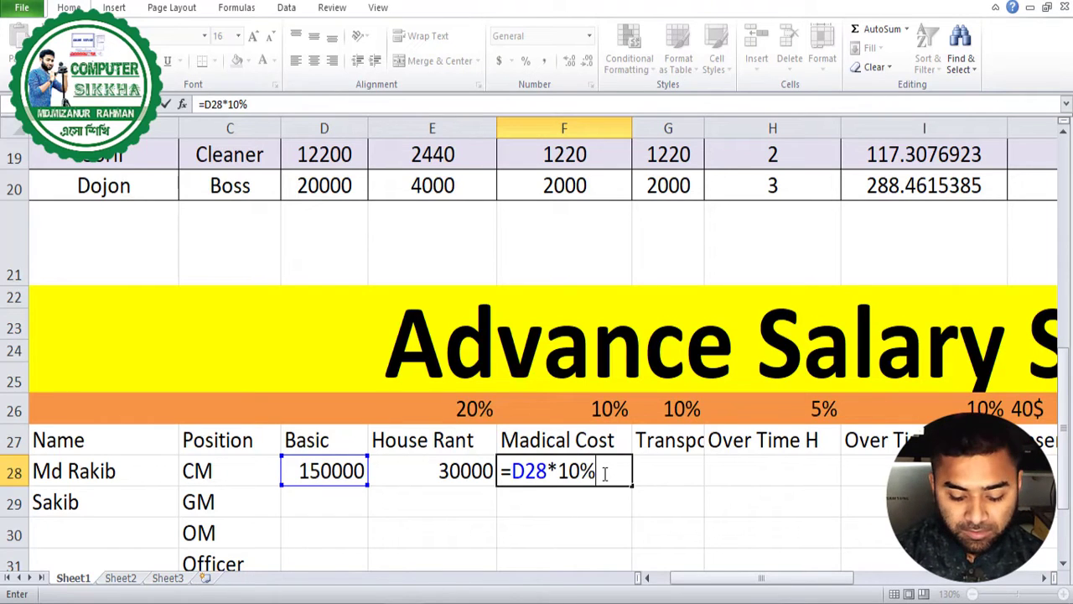
{"action": "key", "text": "Return"}
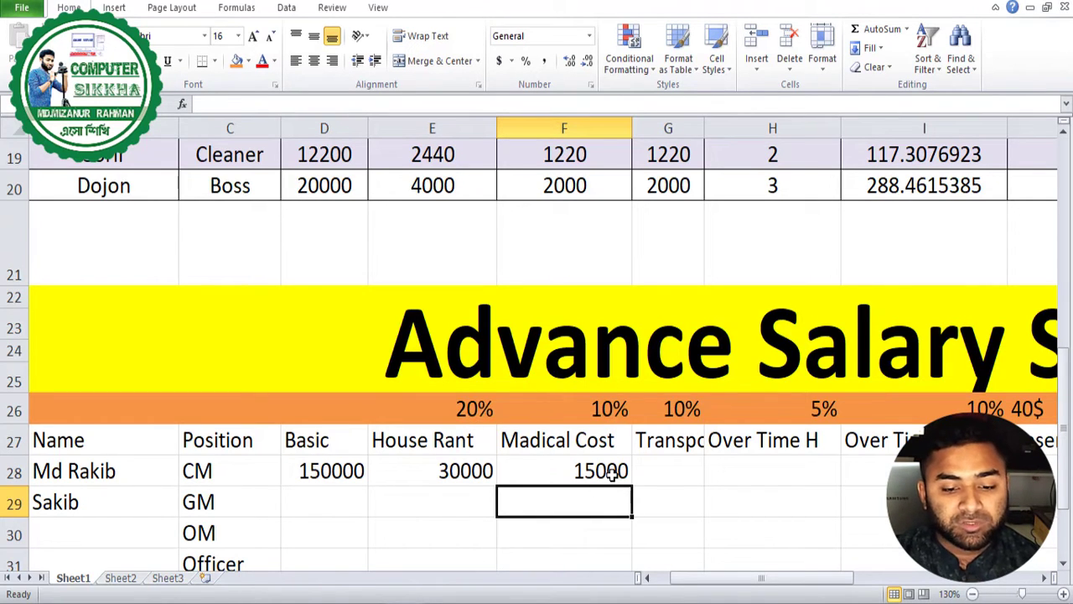
- Calculate the first employee's transport allowance in G28 with the formula =D28*10%
{"action": "left_click", "coordinate": [695, 472]}
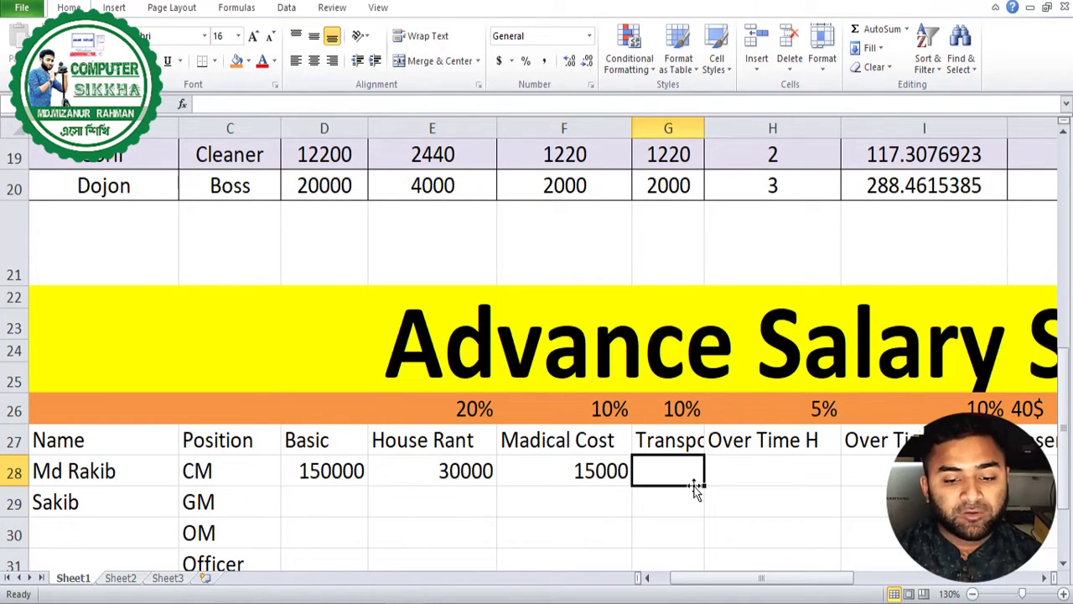
{"action": "type", "text": "="}
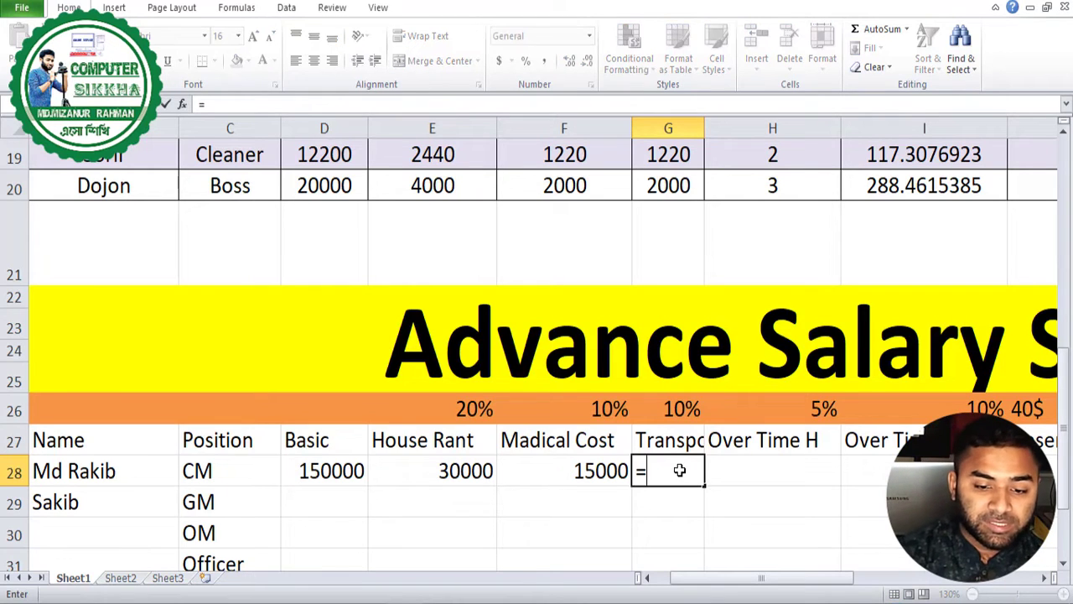
{"action": "left_click", "coordinate": [328, 472]}
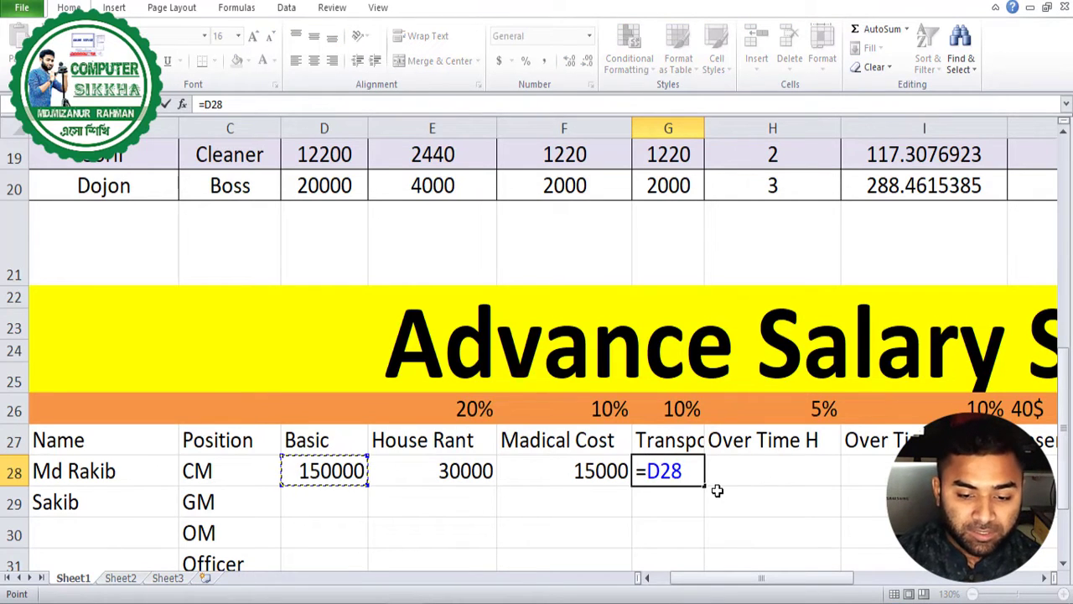
{"action": "type", "text": "*10"}
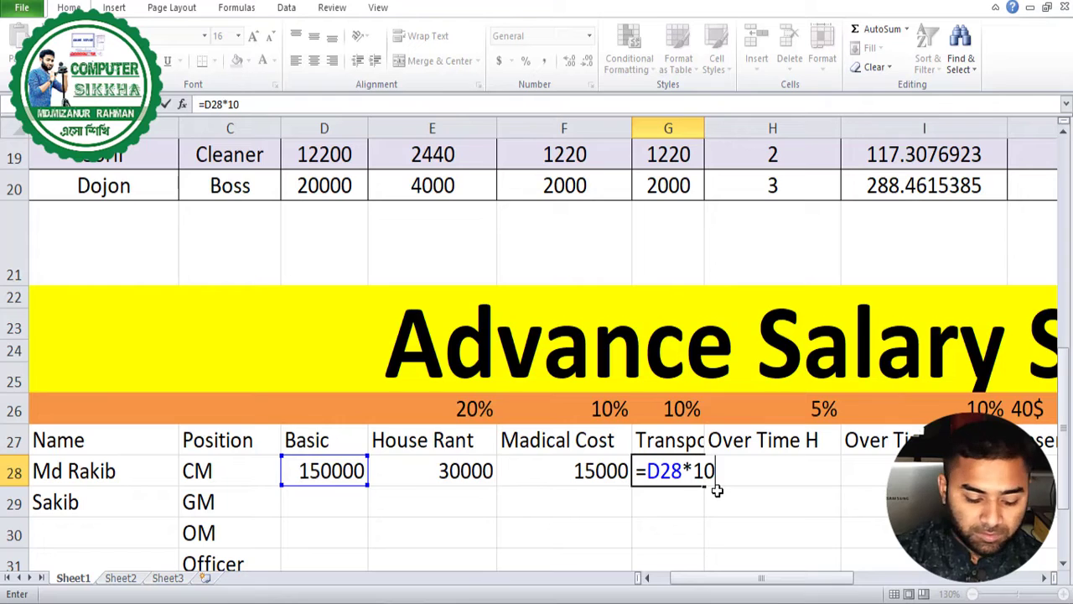
{"action": "type", "text": "%"}
{"action": "key", "text": "Return"}
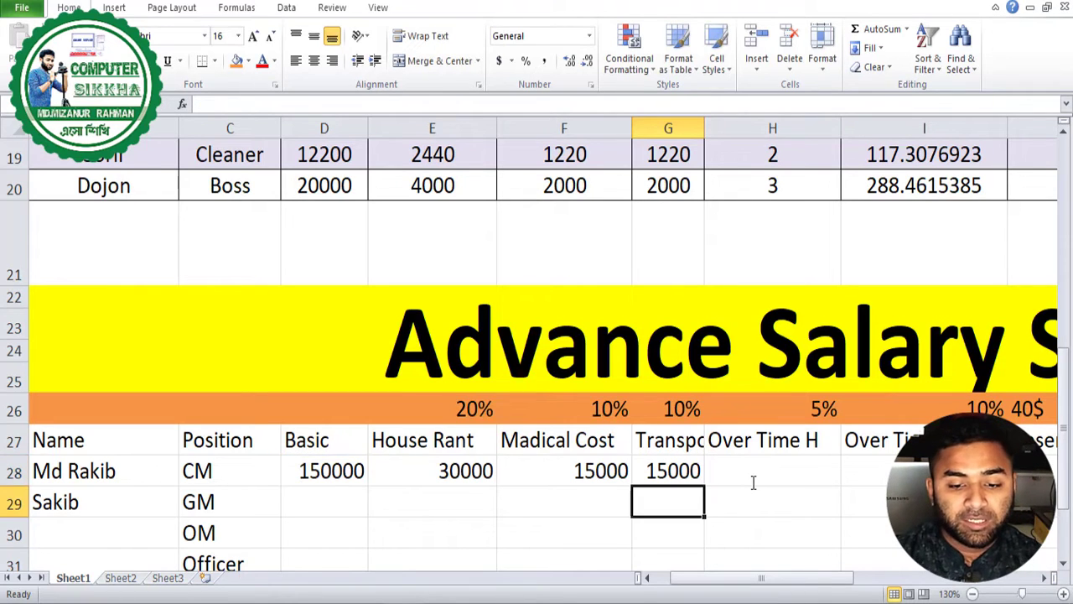
- Enter 5 as the first employee's Over Time H in H28
{"action": "left_click", "coordinate": [737, 474]}
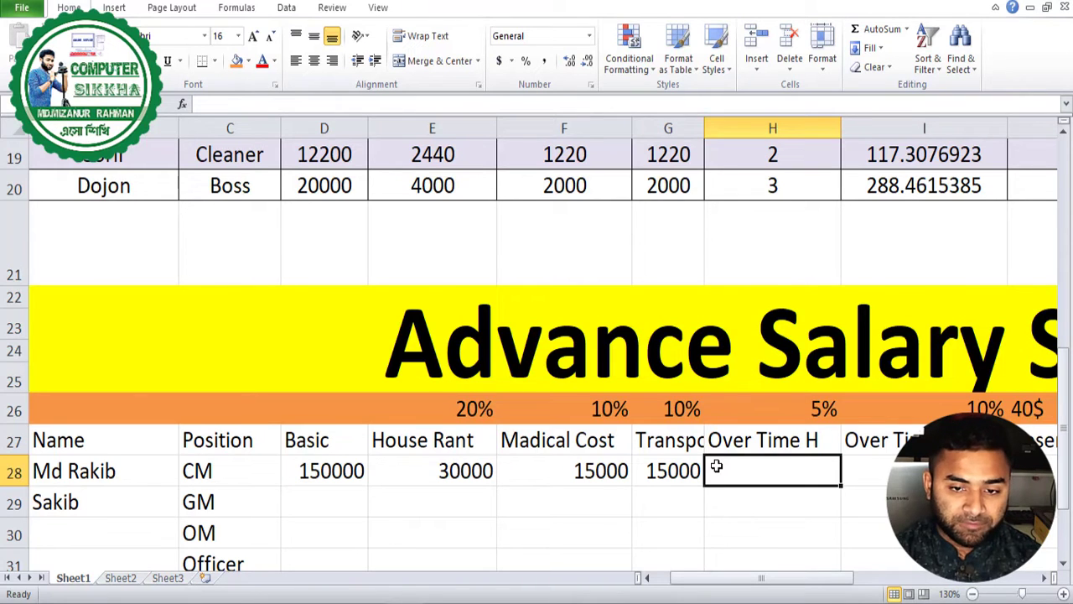
{"action": "scroll", "coordinate": [717, 467], "scroll_direction": "down", "scroll_amount": 1}
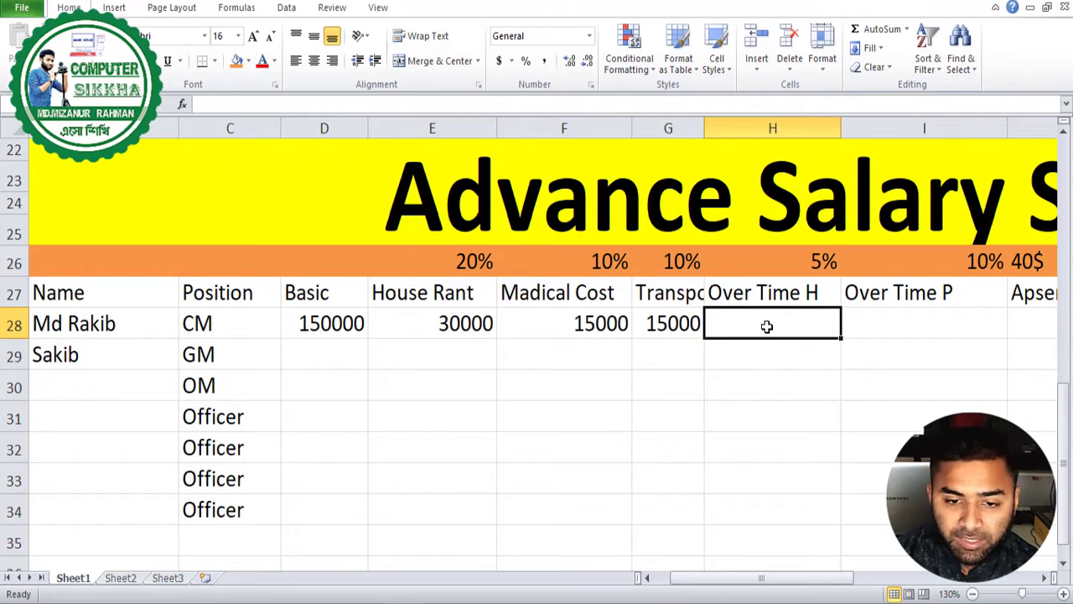
{"action": "type", "text": "5"}
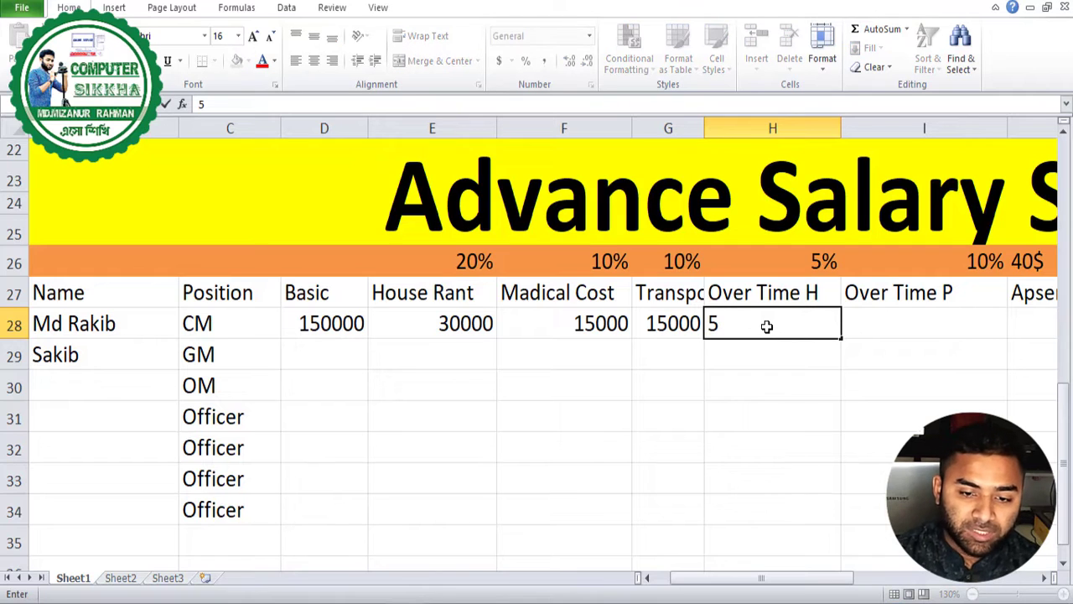
{"action": "key", "text": "Return"}
{"action": "left_click", "coordinate": [778, 315]}
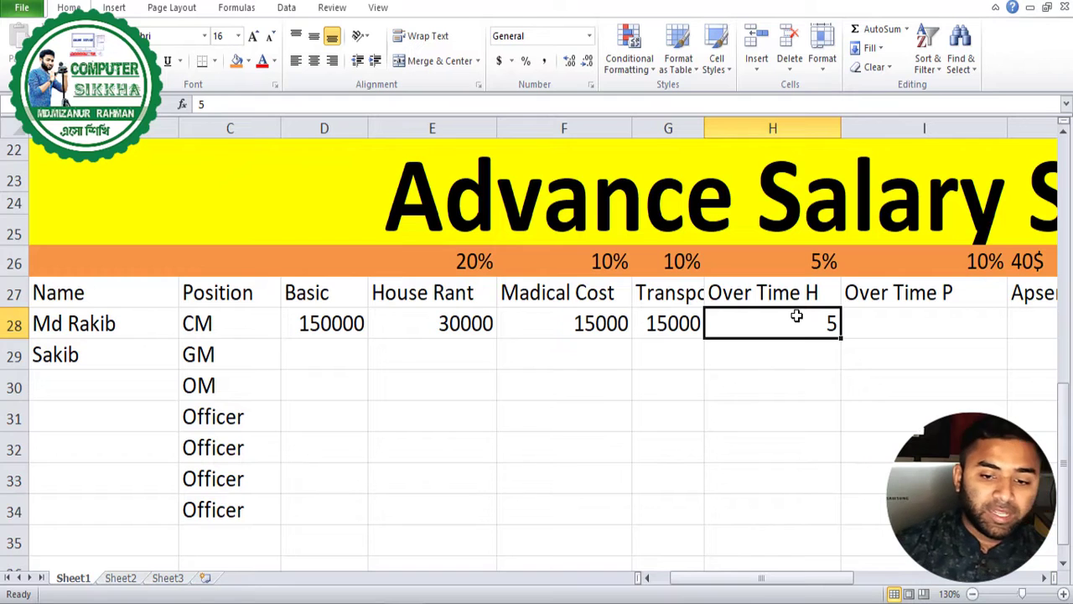
{"action": "left_click", "coordinate": [820, 365]}
{"action": "left_click", "coordinate": [819, 314]}
- Calculate the first employee's Over Time P in I28 with the formula =D28/26/8*H28, following the original sheet's overtime formula
{"action": "left_click_drag", "start_coordinate": [800, 584], "coordinate": [833, 584]}
{"action": "left_click", "coordinate": [652, 283]}
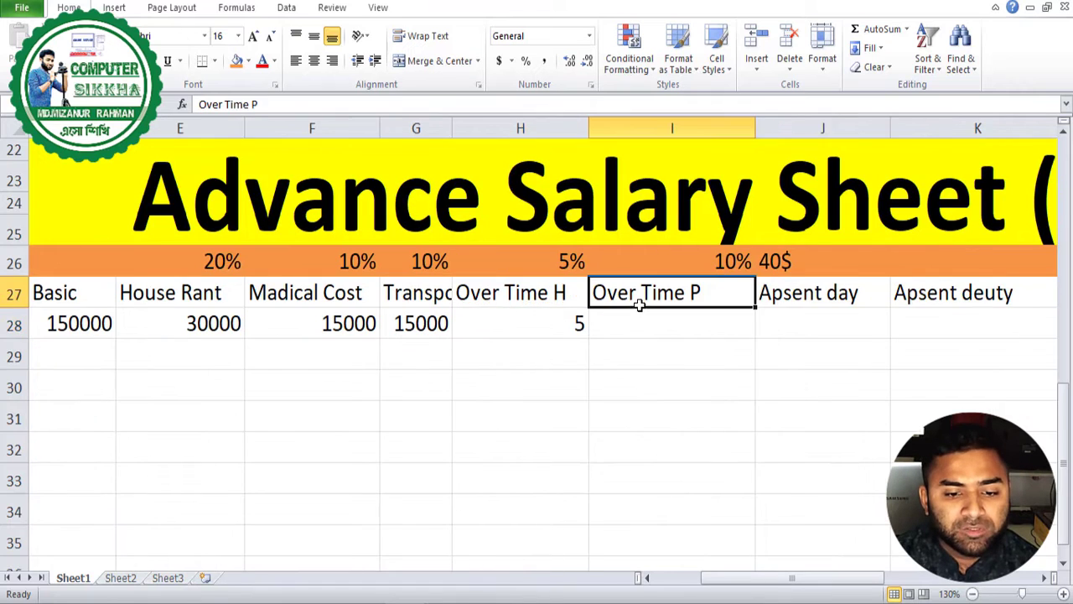
{"action": "left_click", "coordinate": [574, 322]}
{"action": "left_click", "coordinate": [646, 321]}
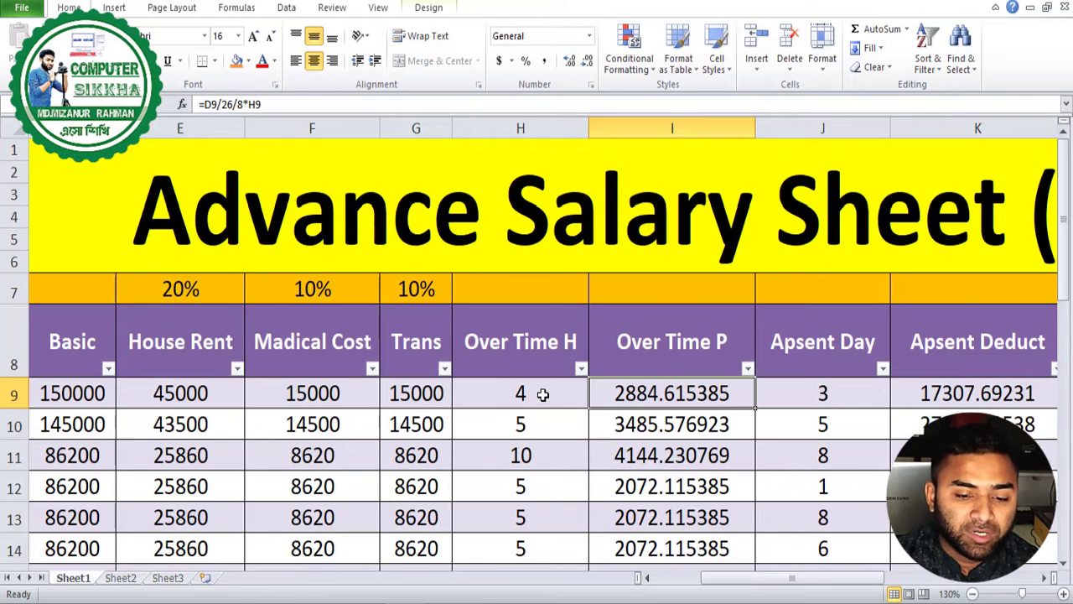
{"action": "scroll", "coordinate": [667, 427], "scroll_direction": "down", "scroll_amount": 6}
{"action": "left_click", "coordinate": [631, 498]}
{"action": "left_click", "coordinate": [626, 460]}
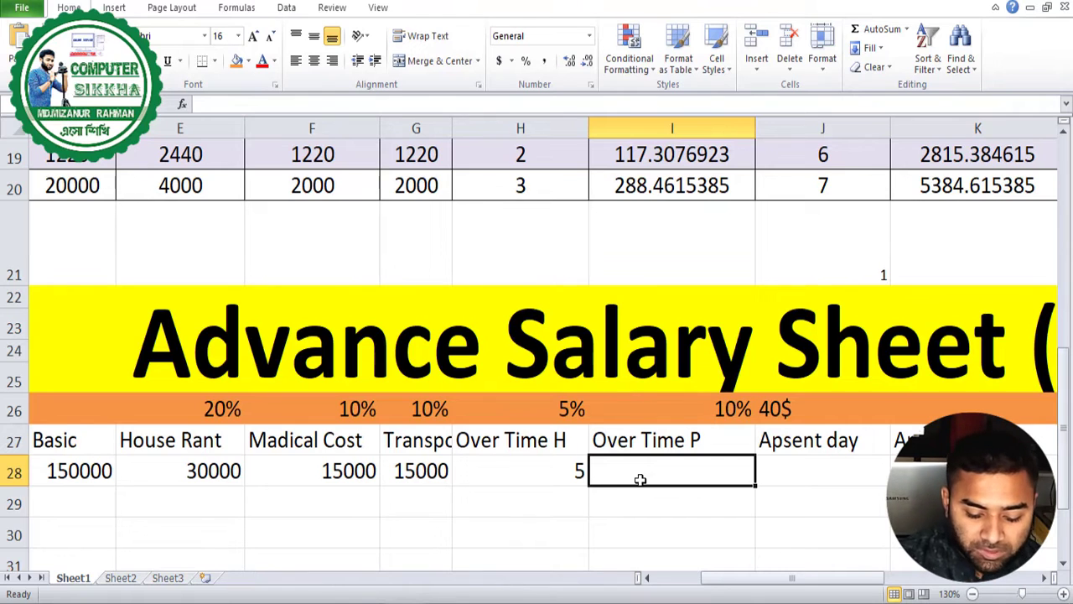
{"action": "type", "text": "="}
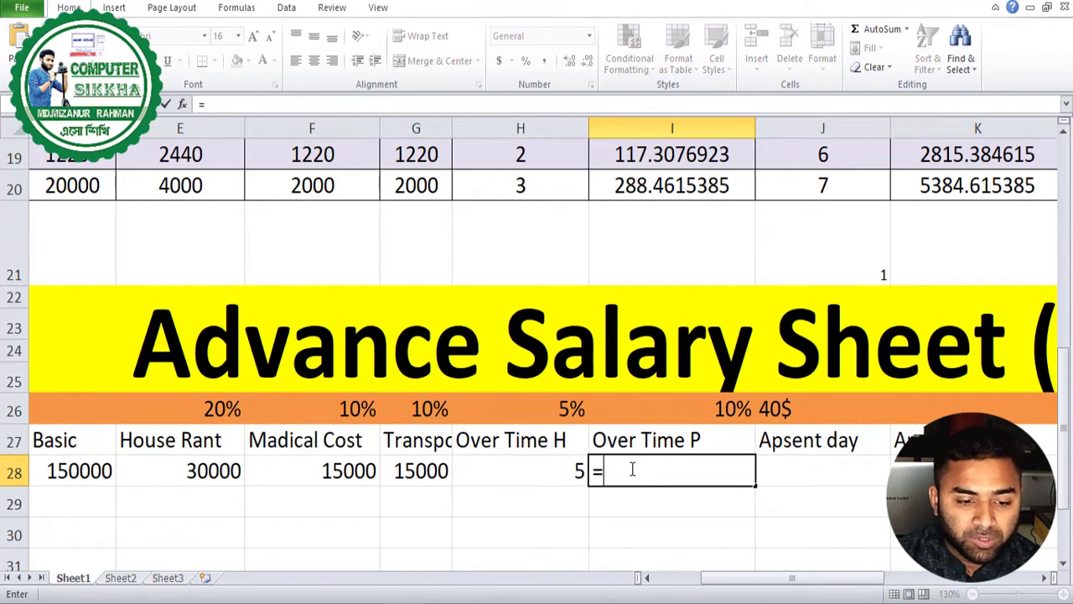
{"action": "left_click", "coordinate": [98, 470]}
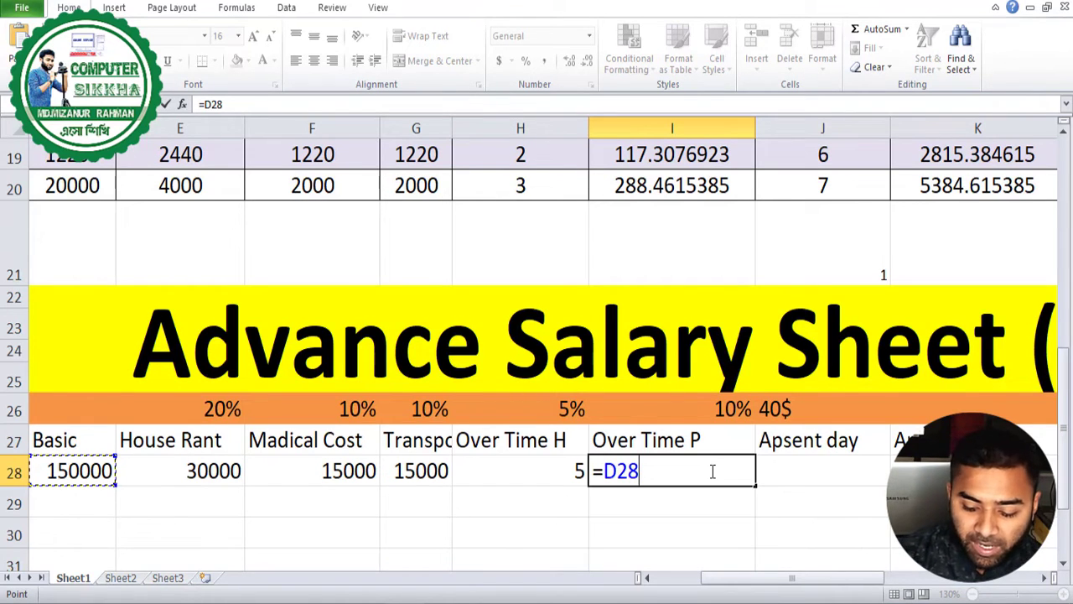
{"action": "type", "text": "/2"}
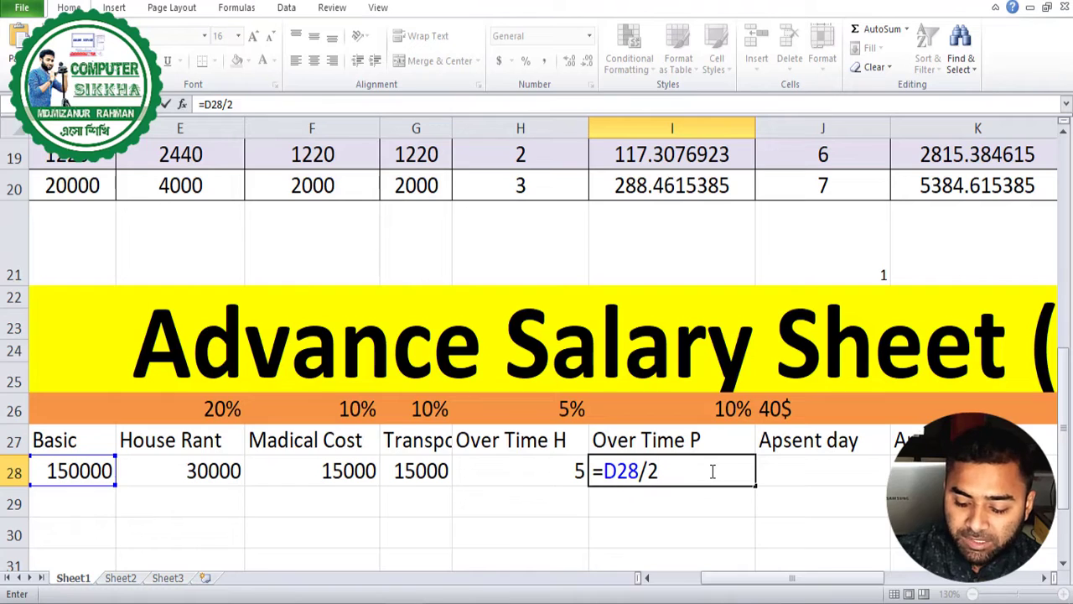
{"action": "type", "text": "6/8"}
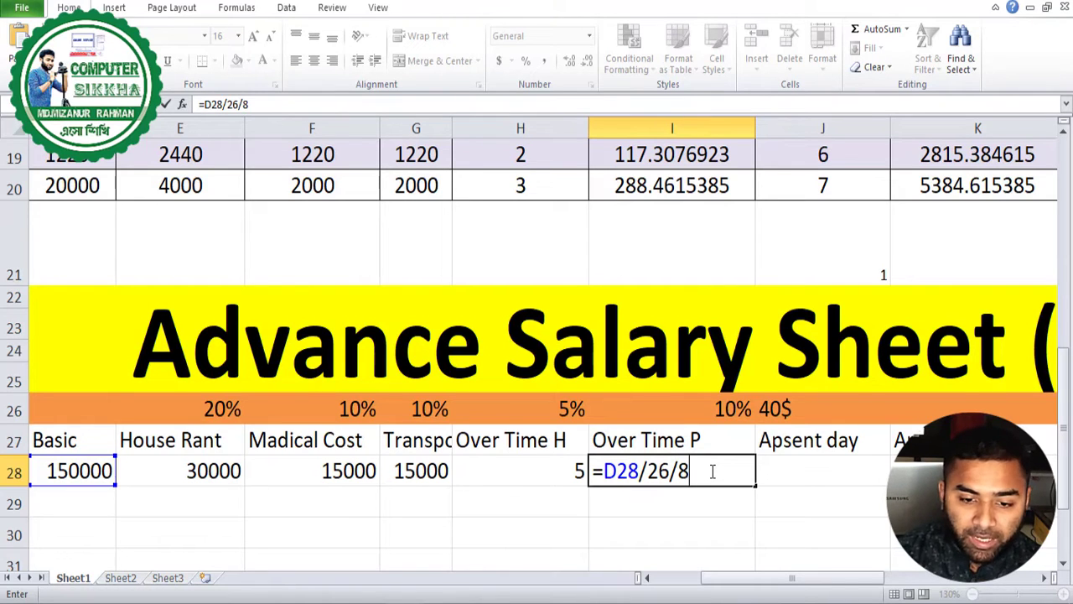
{"action": "type", "text": "*"}
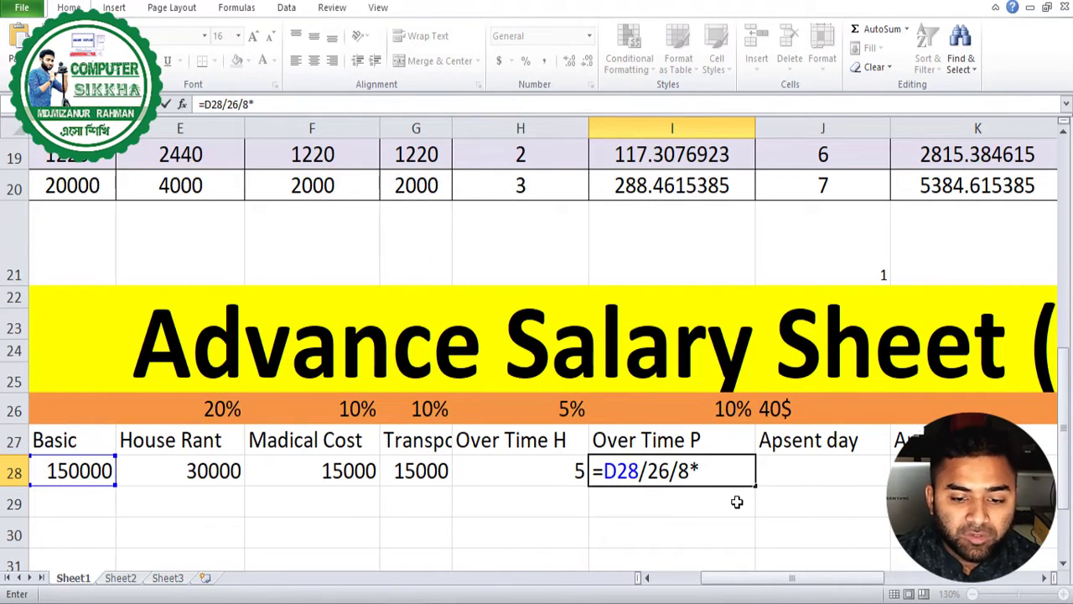
{"action": "left_click", "coordinate": [512, 466]}
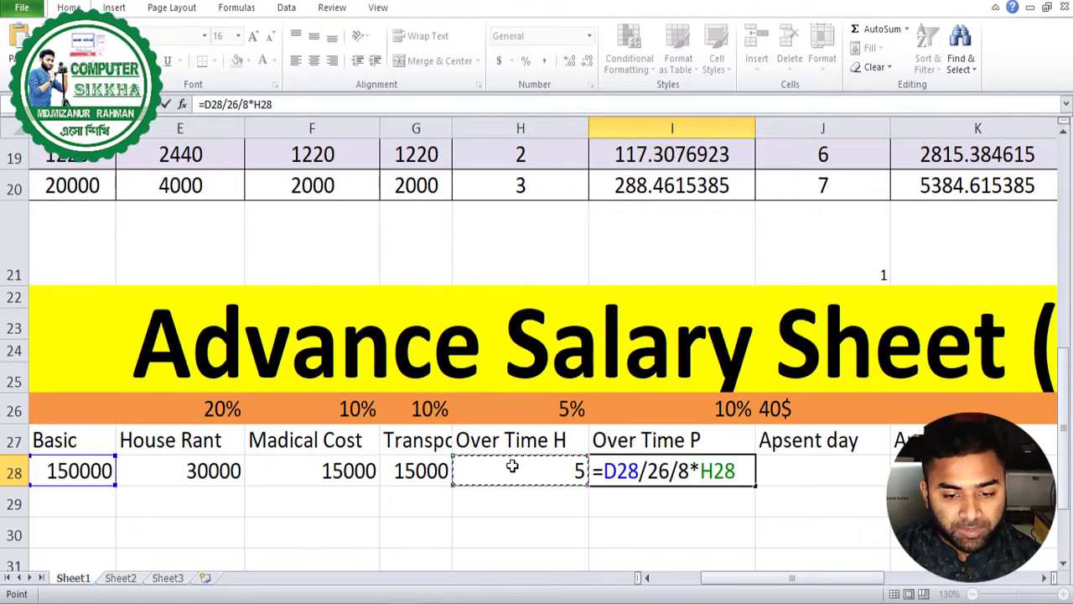
{"action": "left_click_drag", "start_coordinate": [746, 472], "coordinate": [701, 472]}
{"action": "left_click", "coordinate": [720, 474]}
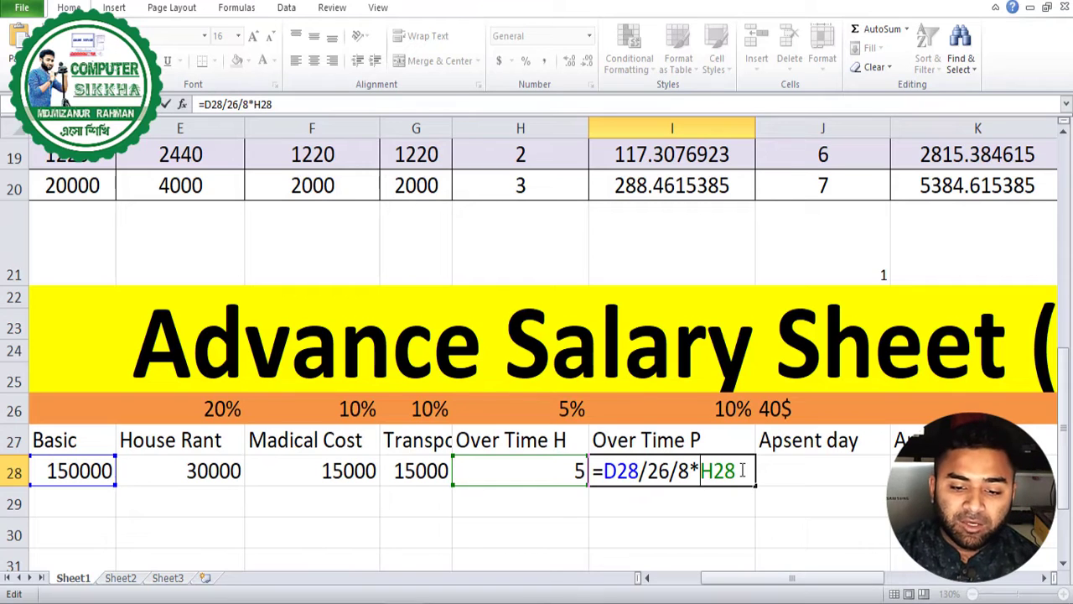
{"action": "key", "text": "Return"}
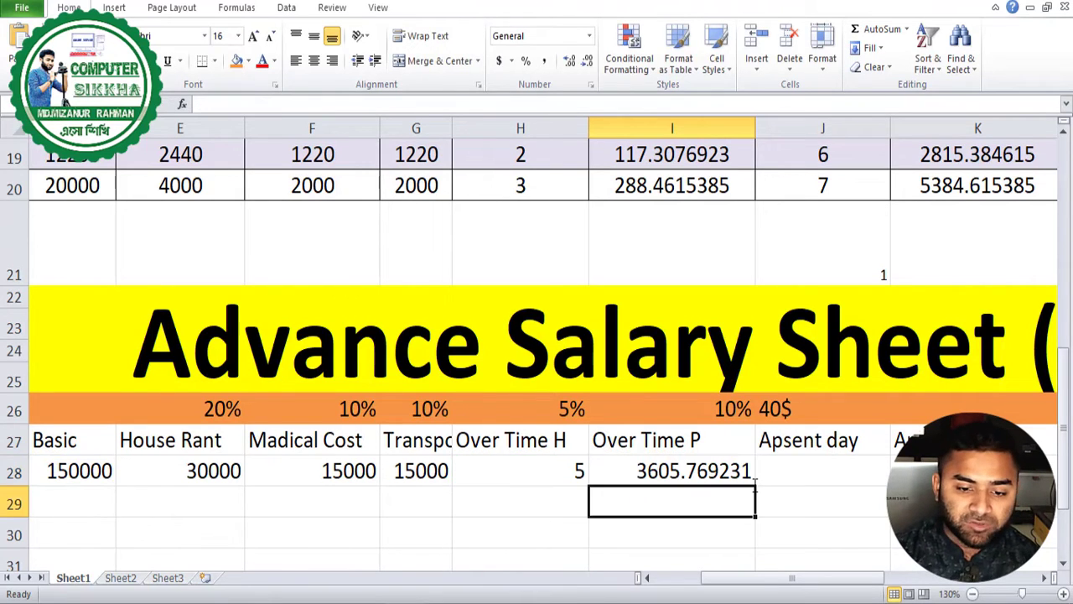
- Review the first employee's overtime formula in I28 against the overtime hours in H28 and the neighbouring Apsent day cell
{"action": "left_click", "coordinate": [613, 472]}
{"action": "left_click", "coordinate": [570, 467]}
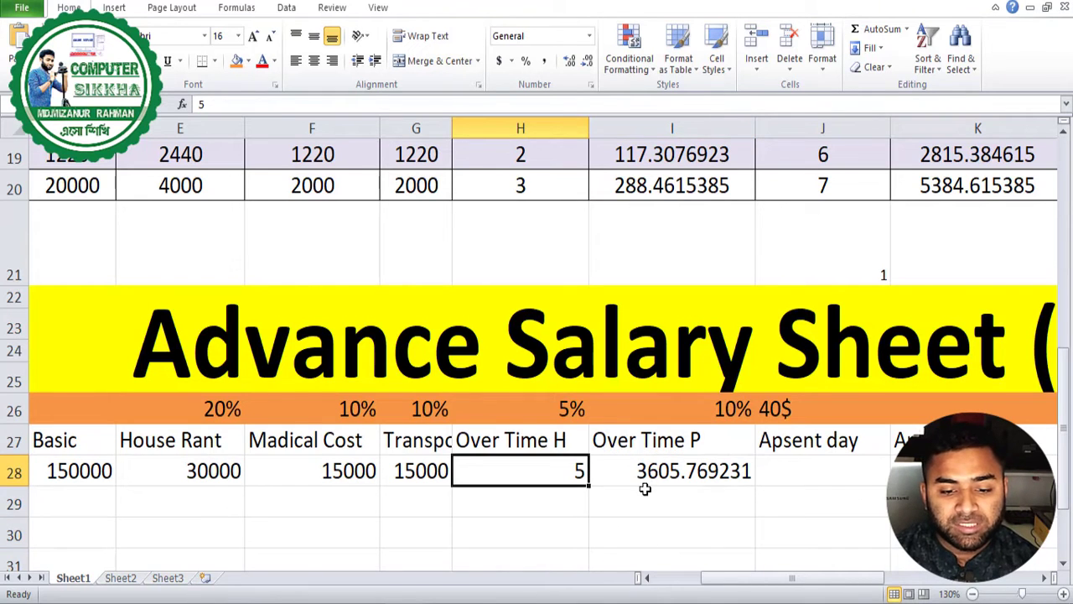
{"action": "left_click", "coordinate": [647, 492]}
{"action": "left_click", "coordinate": [659, 472]}
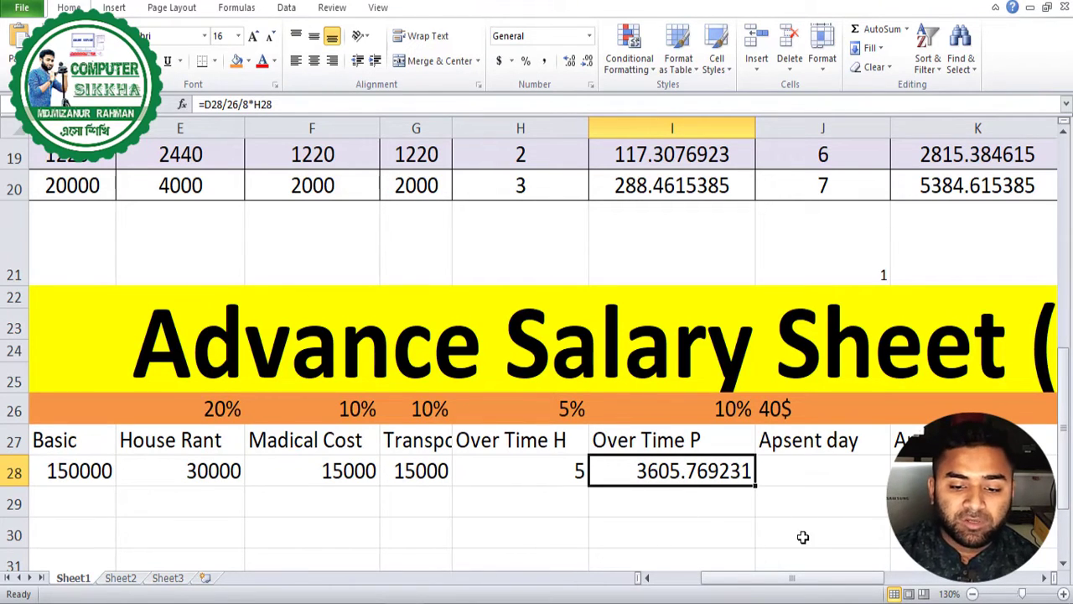
{"action": "left_click", "coordinate": [692, 496]}
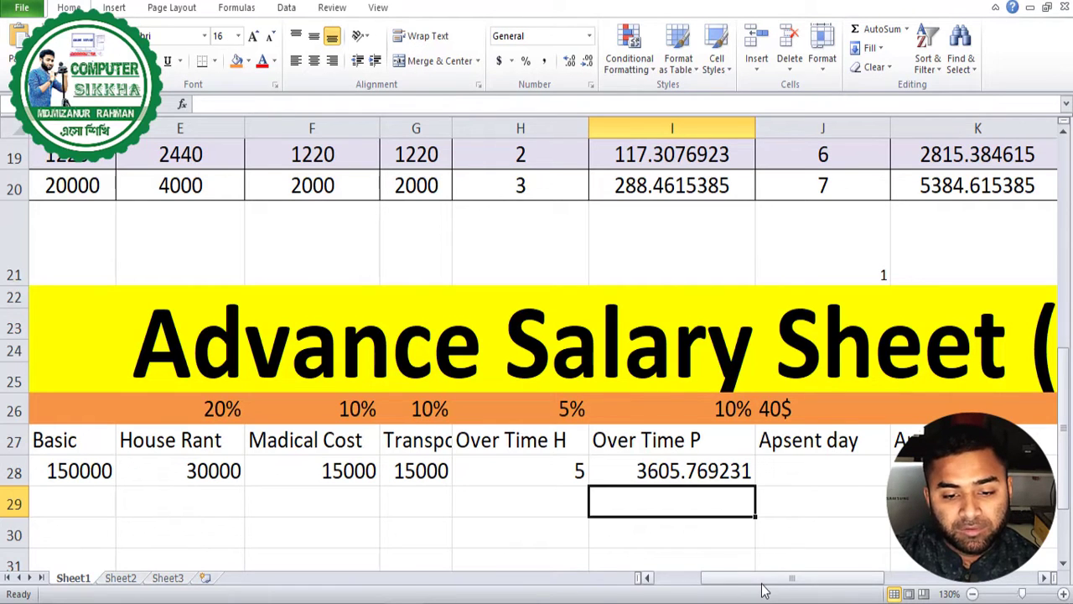
{"action": "left_click_drag", "start_coordinate": [760, 582], "coordinate": [803, 583]}
{"action": "left_click", "coordinate": [356, 467]}
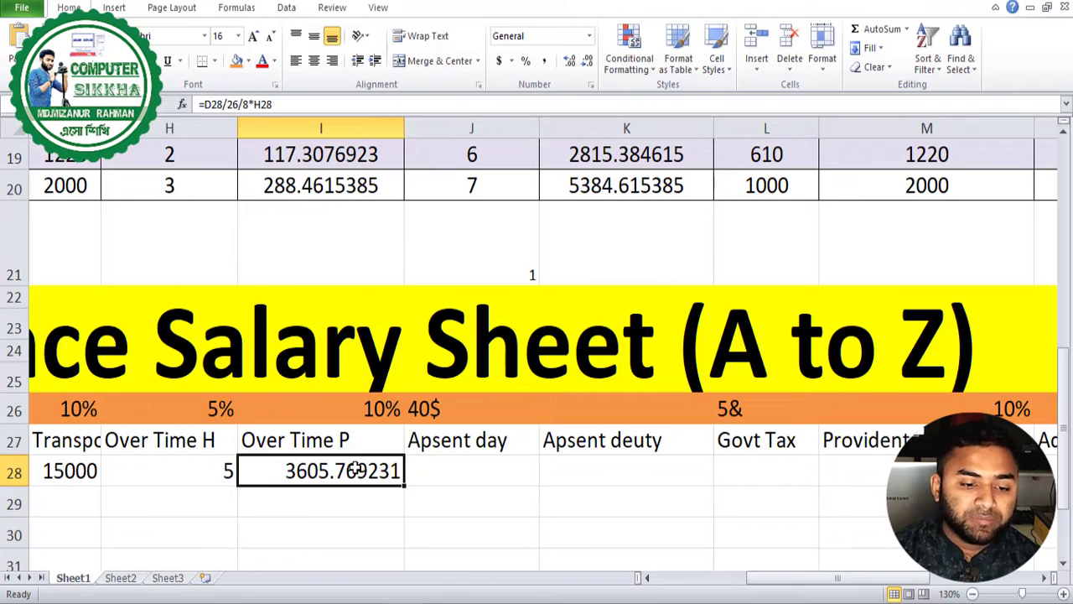
{"action": "left_click", "coordinate": [454, 482]}
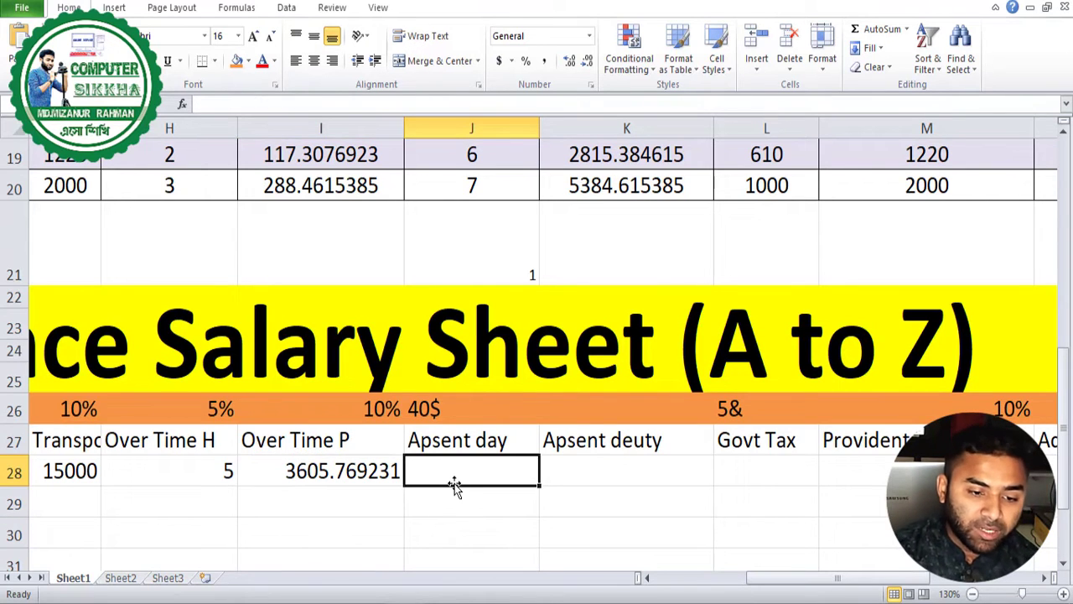
{"action": "left_click", "coordinate": [384, 470]}
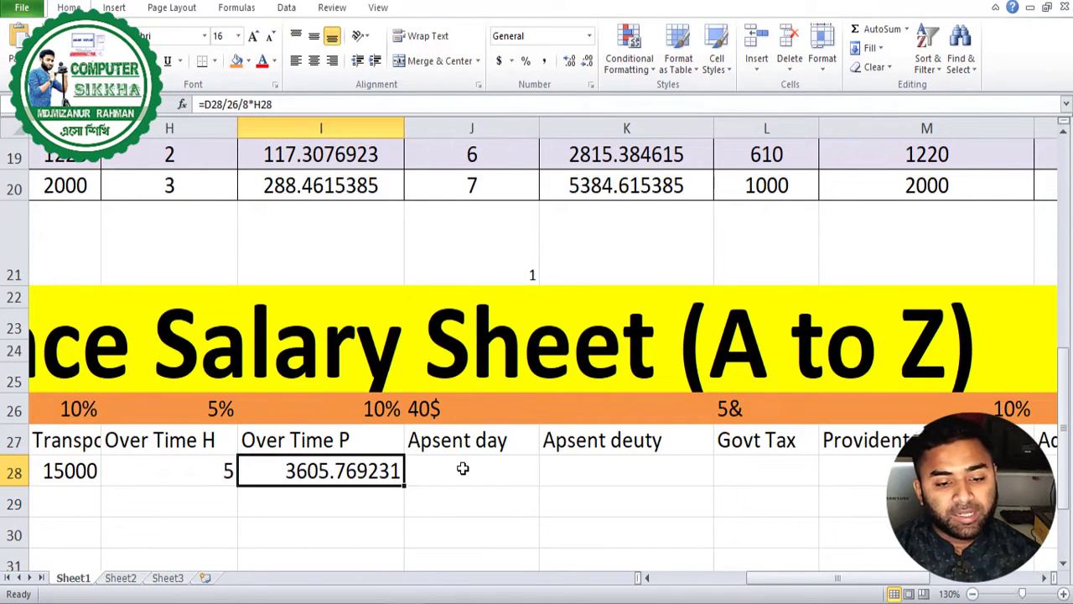
{"action": "left_click", "coordinate": [463, 467]}
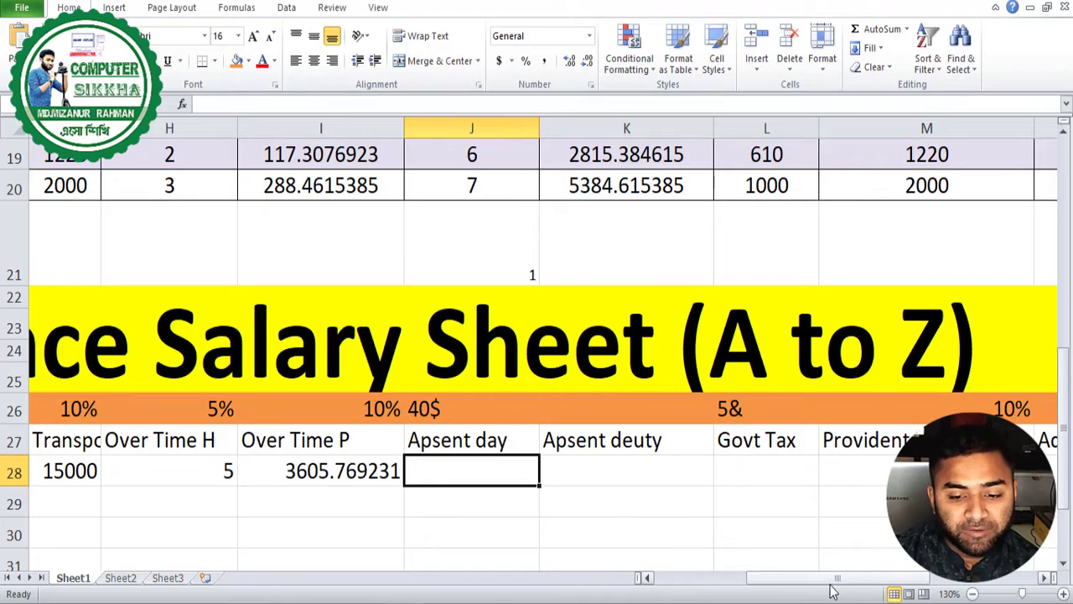
- Clear the mistaken 40$ entry above Apsent day in J26 and correct the rate above Govt Tax in L26 to 5%
{"action": "left_click_drag", "start_coordinate": [832, 582], "coordinate": [820, 582]}
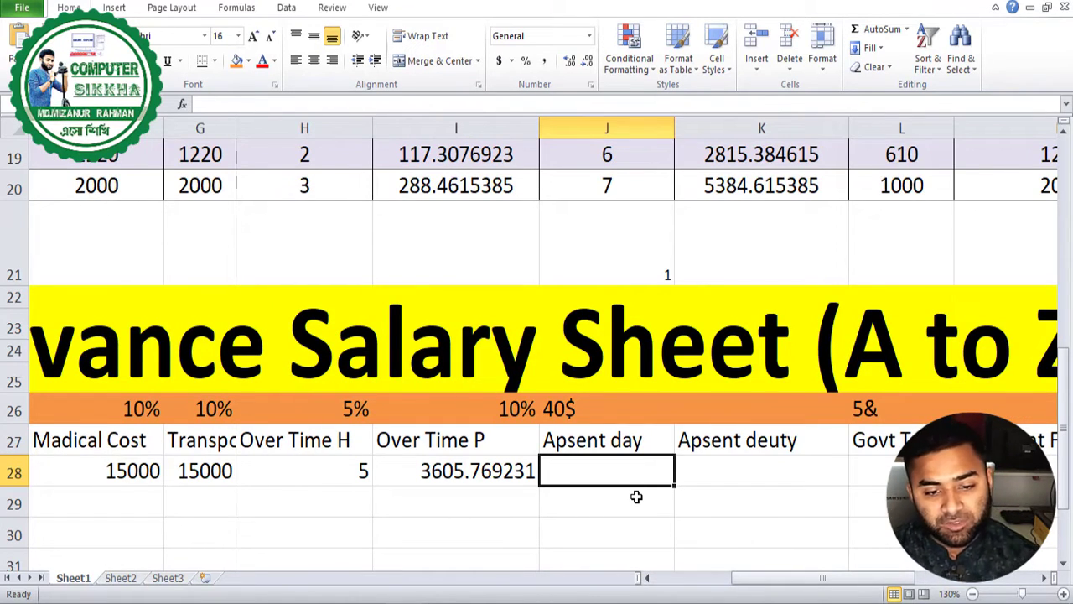
{"action": "left_click", "coordinate": [553, 409]}
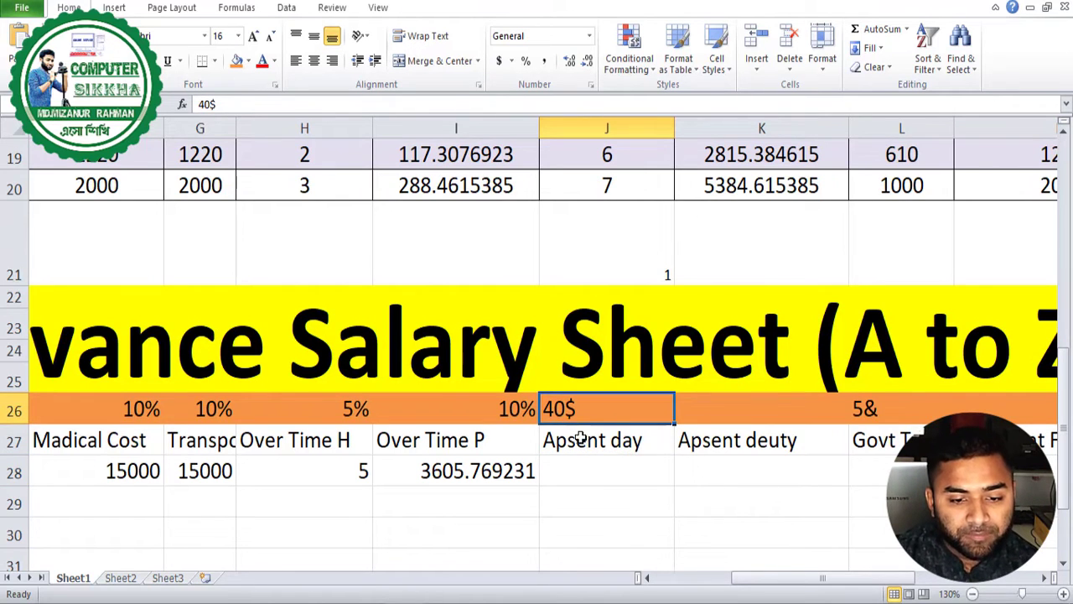
{"action": "left_click", "coordinate": [605, 463]}
{"action": "double_click", "coordinate": [590, 408]}
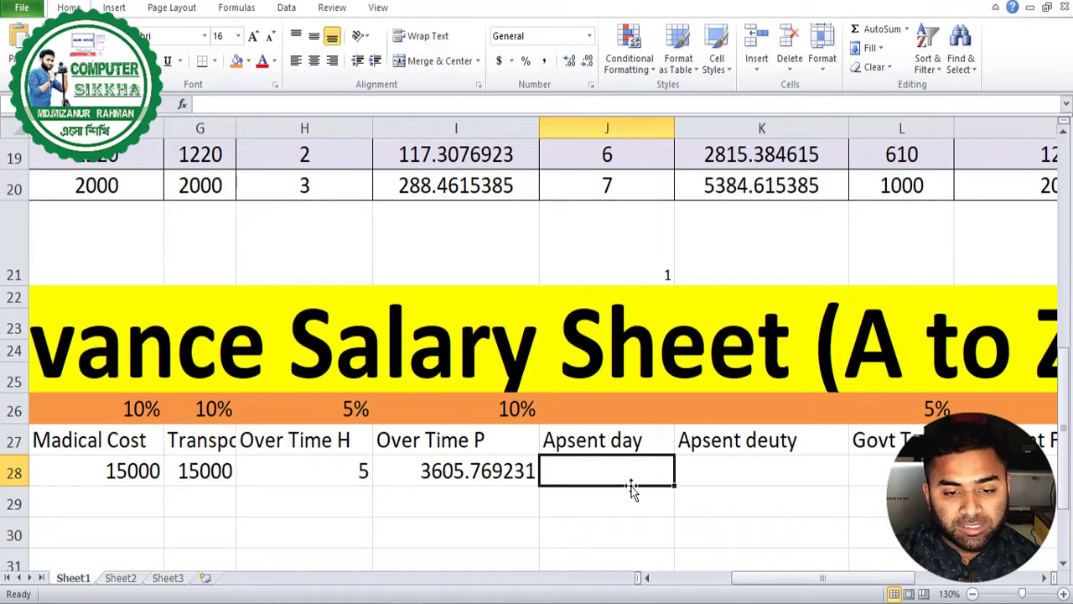
- Enter 2 as the first employee's Apsent day value in J28
{"action": "scroll", "coordinate": [632, 486], "scroll_direction": "up", "scroll_amount": 4}
{"action": "scroll", "coordinate": [629, 402], "scroll_direction": "down", "scroll_amount": 5}
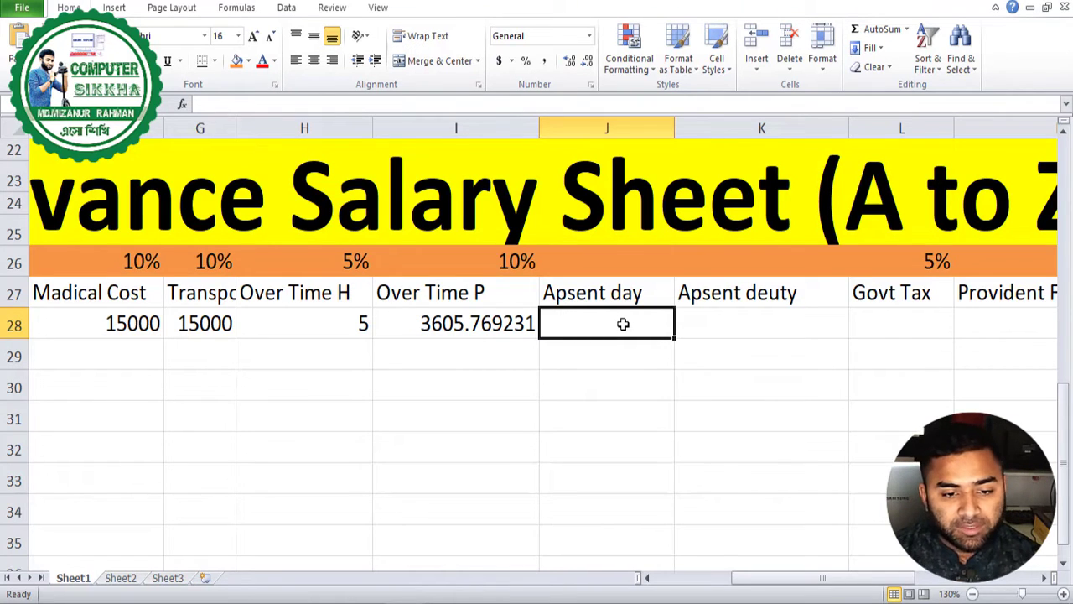
{"action": "type", "text": "2"}
{"action": "key", "text": "Tab"}
{"action": "key", "text": "Return"}
- Calculate the first employee's absence deduction in K28 with the formula =D28/26*J28
{"action": "left_click", "coordinate": [713, 323]}
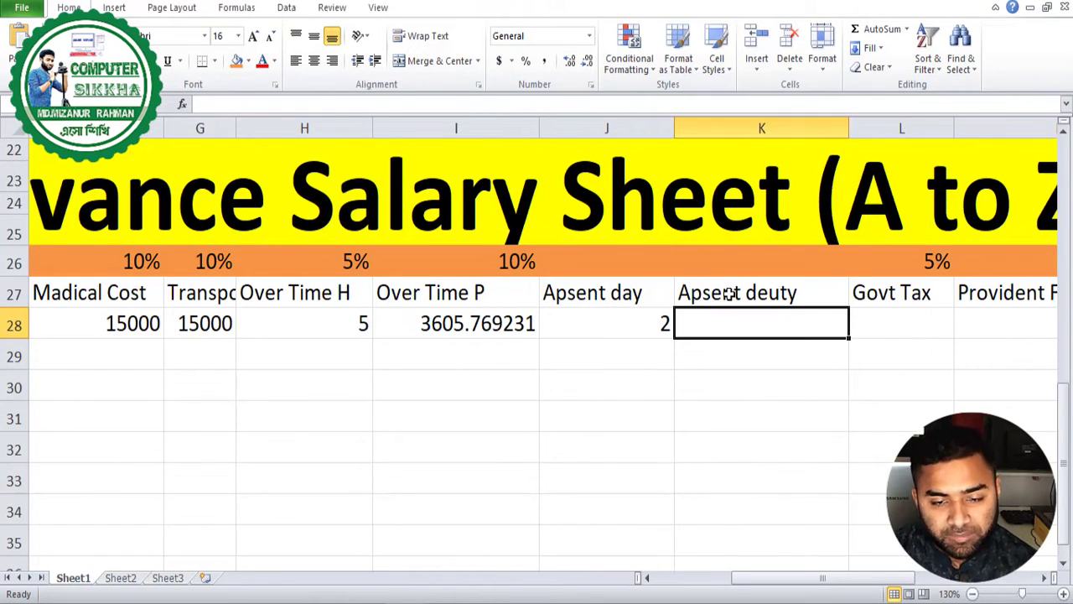
{"action": "left_click", "coordinate": [732, 355]}
{"action": "scroll", "coordinate": [728, 301], "scroll_direction": "down", "scroll_amount": 1}
{"action": "double_click", "coordinate": [722, 248]}
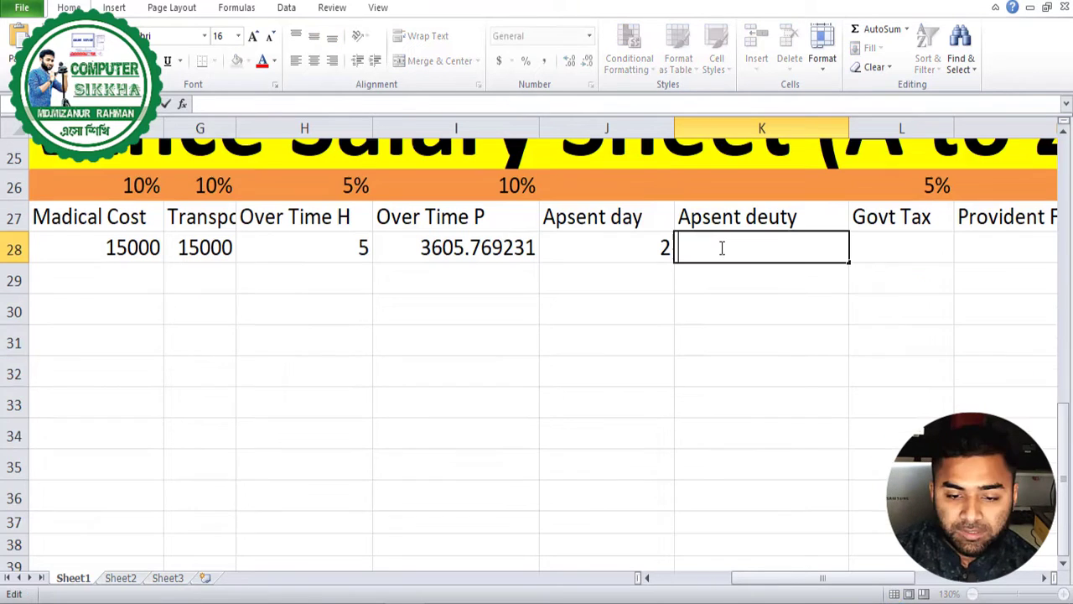
{"action": "type", "text": "="}
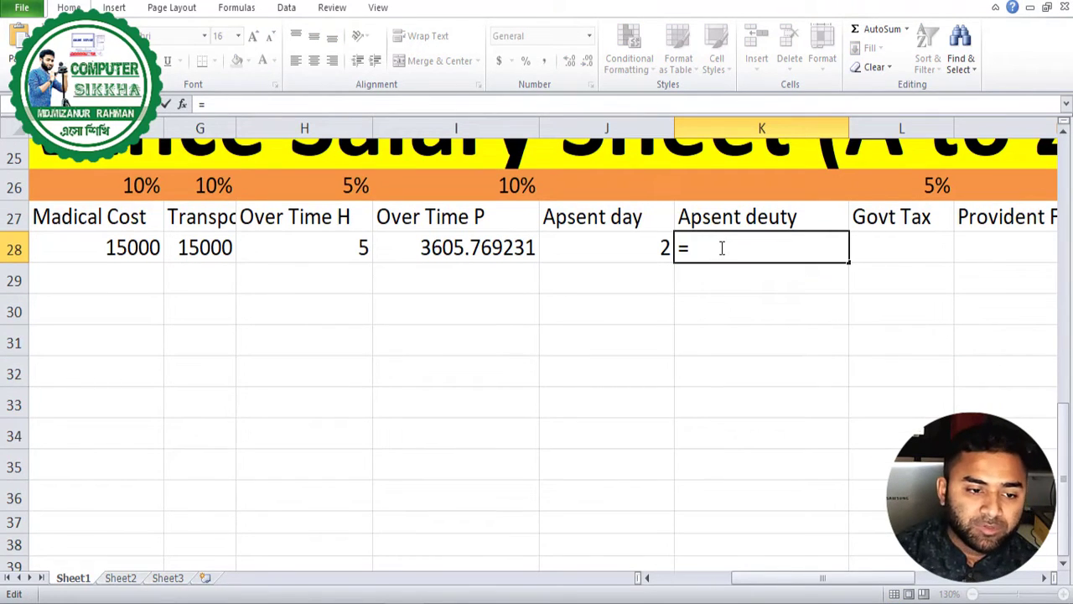
{"action": "left_click_drag", "start_coordinate": [754, 578], "coordinate": [743, 582]}
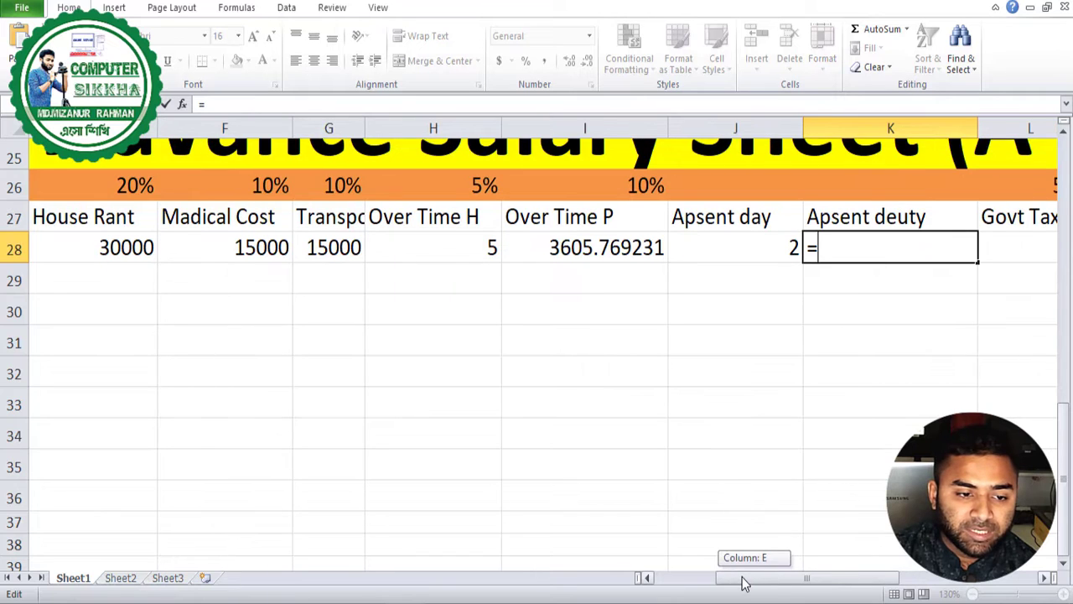
{"action": "left_click_drag", "start_coordinate": [843, 584], "coordinate": [868, 581]}
{"action": "left_click", "coordinate": [84, 238]}
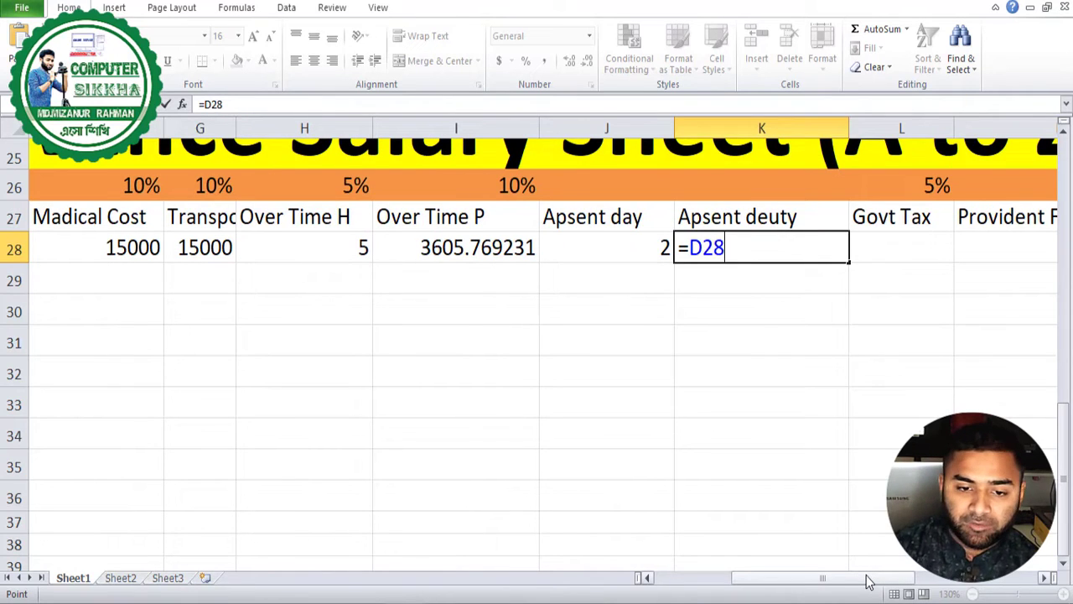
{"action": "type", "text": "/2222222222"}
{"action": "key", "text": "BackSpace"}
{"action": "key", "text": "BackSpace"}
{"action": "key", "text": "BackSpace"}
{"action": "key", "text": "BackSpace"}
{"action": "key", "text": "BackSpace"}
{"action": "key", "text": "BackSpace"}
{"action": "key", "text": "BackSpace"}
{"action": "key", "text": "BackSpace"}
{"action": "key", "text": "BackSpace"}
{"action": "type", "text": "6*"}
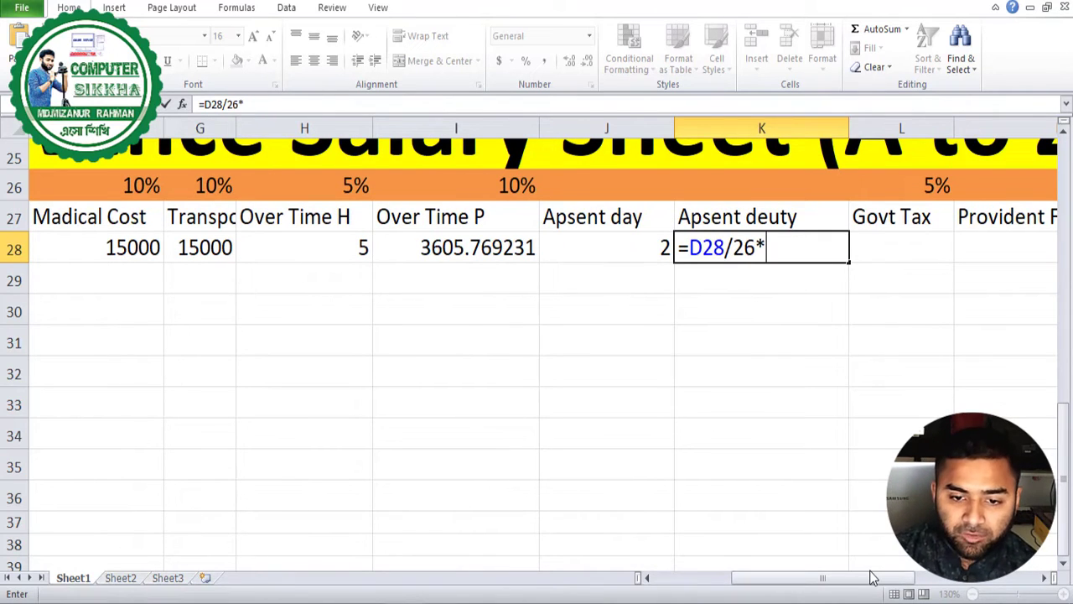
{"action": "left_click", "coordinate": [636, 249]}
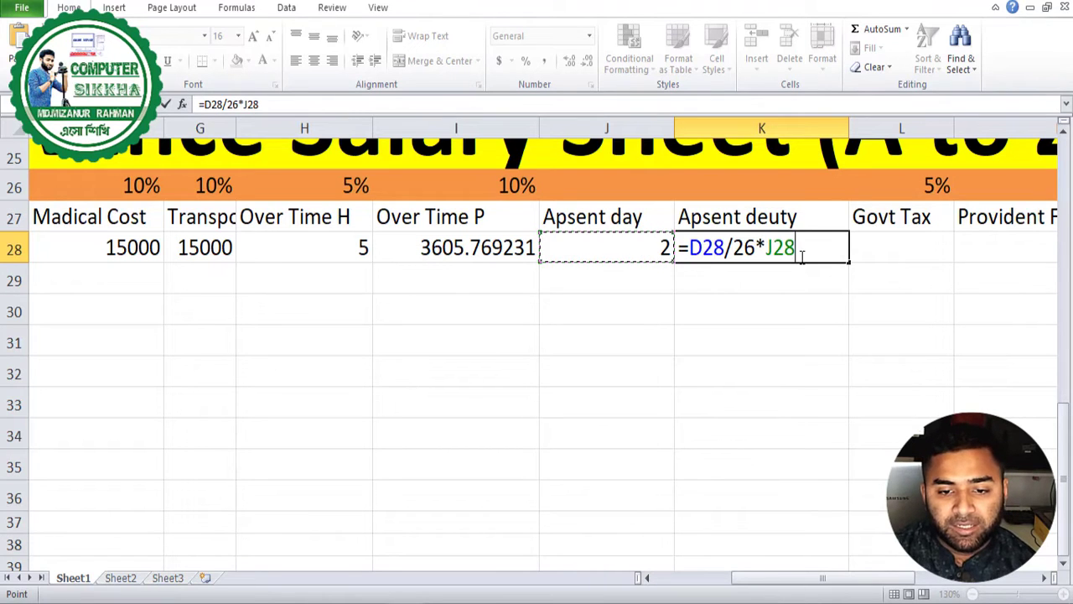
{"action": "key", "text": "Return"}
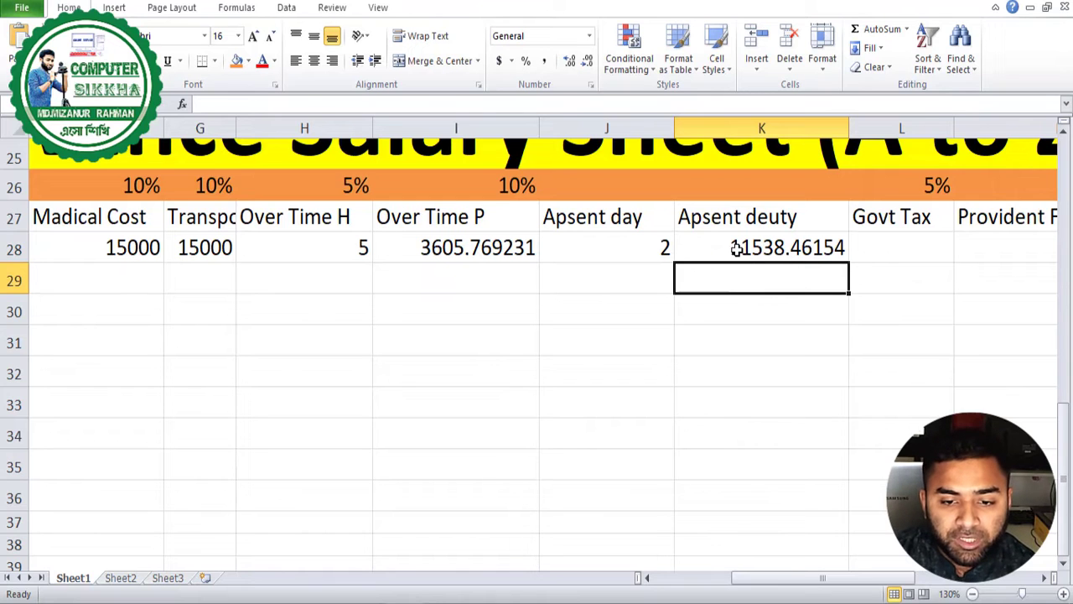
{"action": "left_click", "coordinate": [630, 339]}
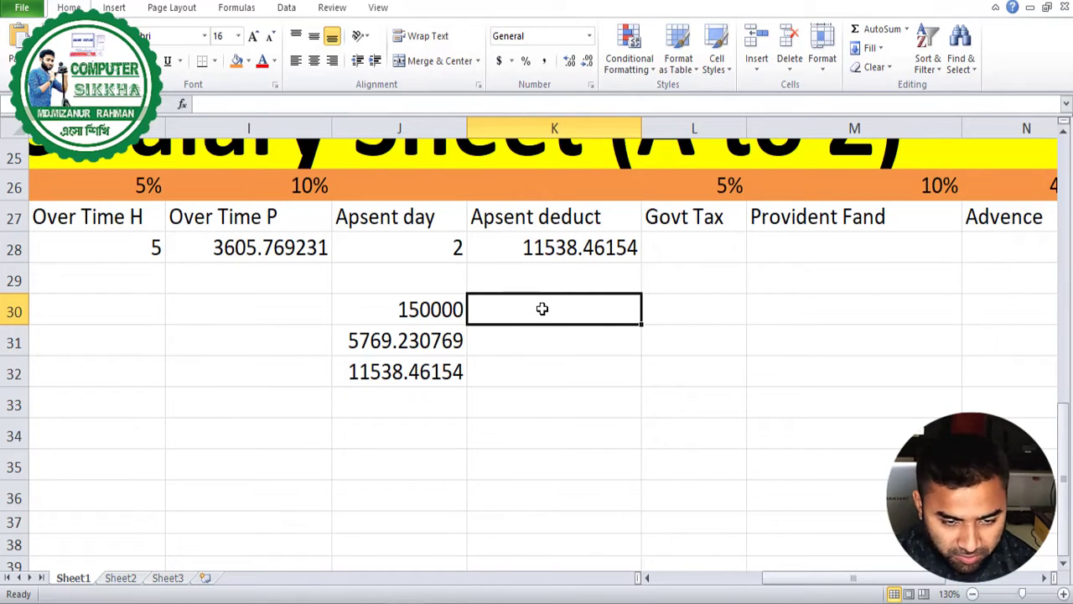
- Cross-check the absence deduction in K28 by calculating =J30/26*2 in scratch cell K30
{"action": "type", "text": "="}
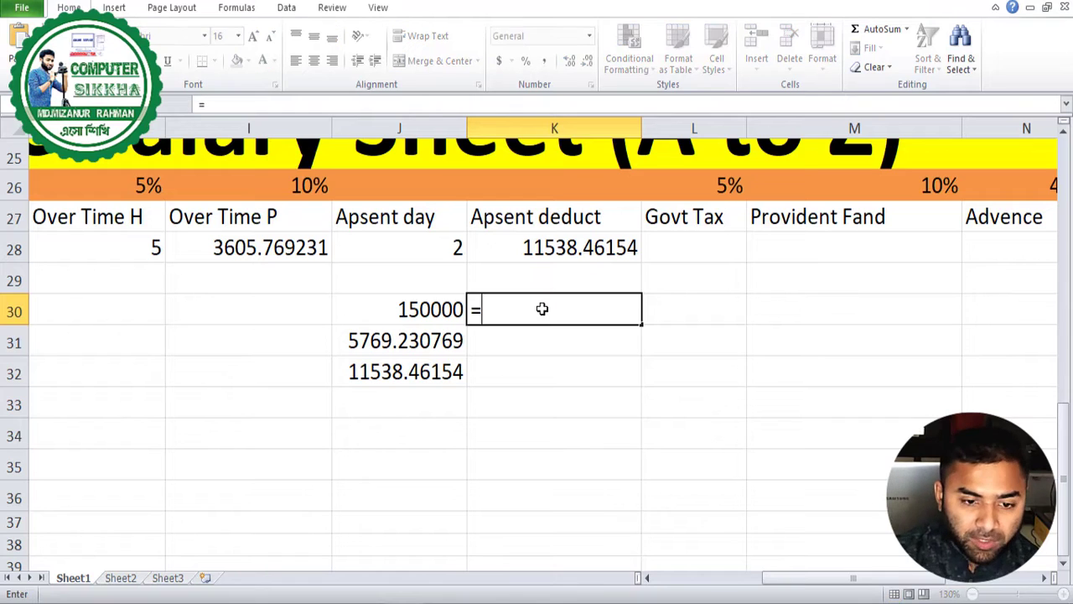
{"action": "left_click", "coordinate": [423, 310]}
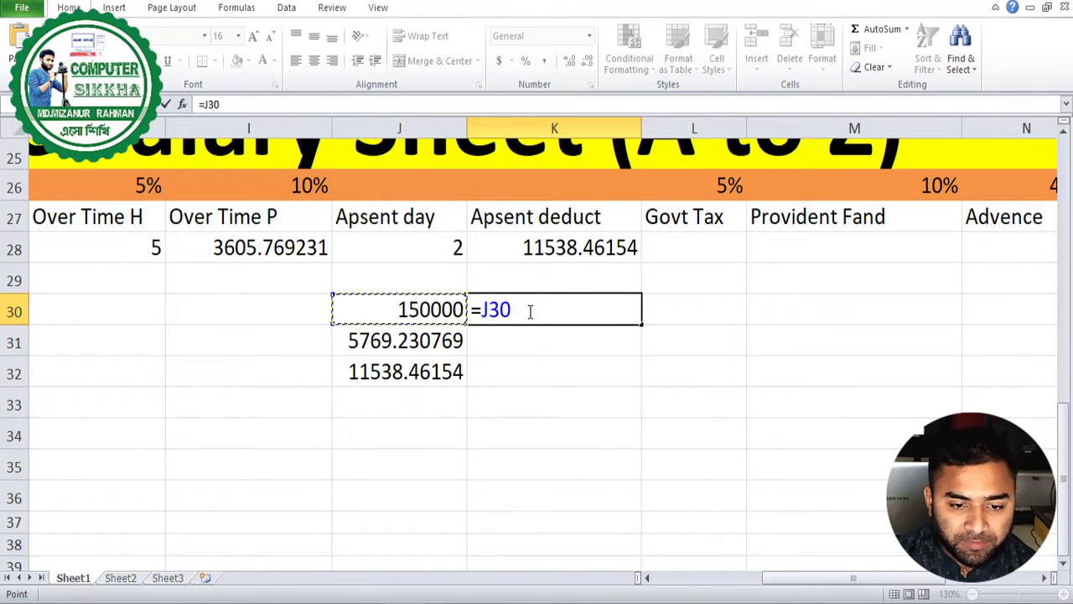
{"action": "type", "text": "/"}
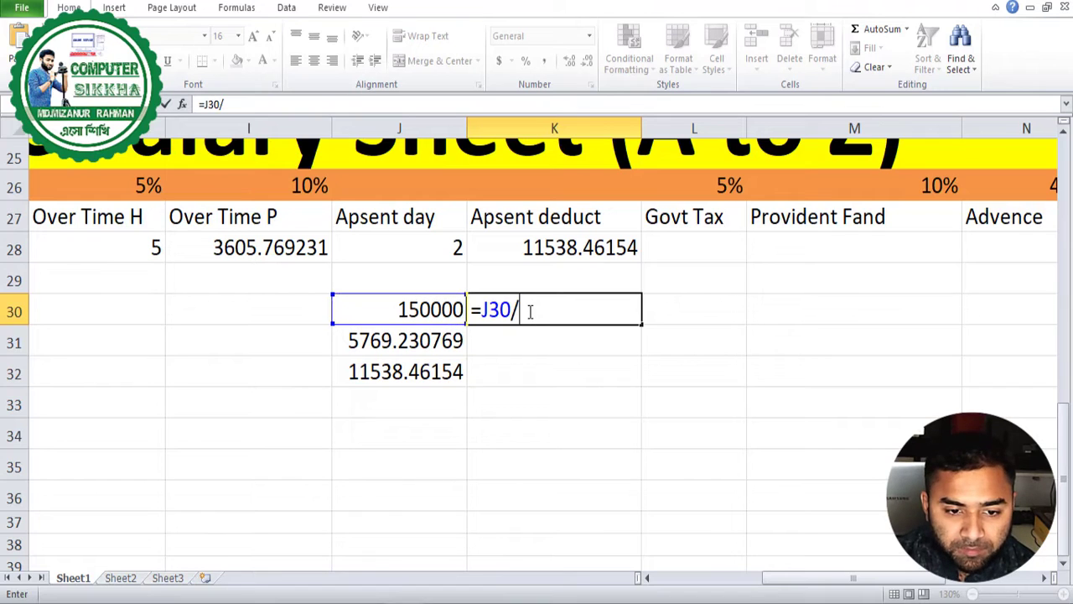
{"action": "type", "text": "26"}
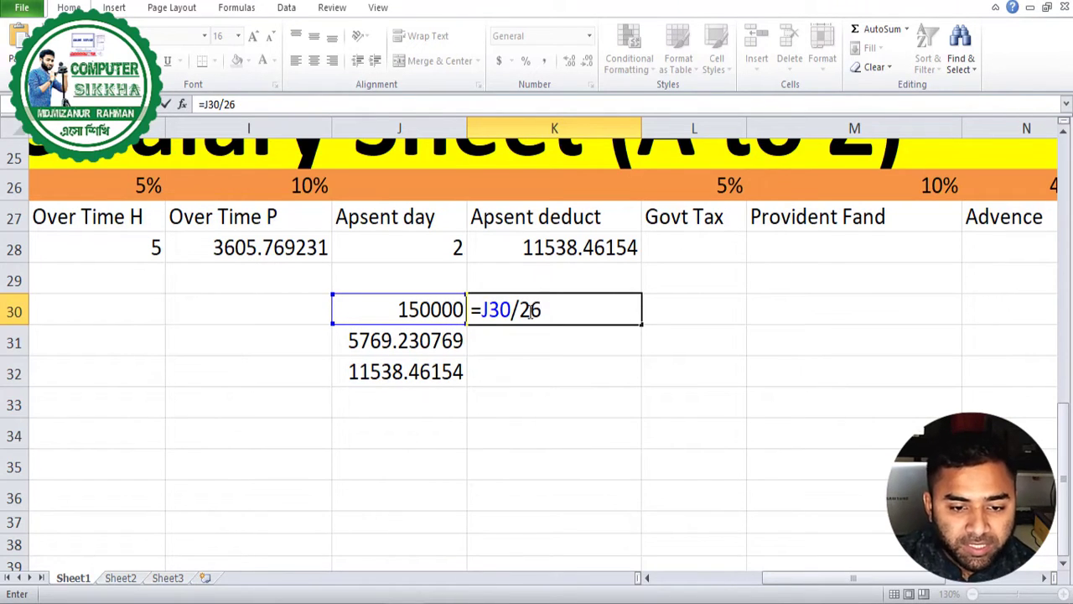
{"action": "type", "text": "*2"}
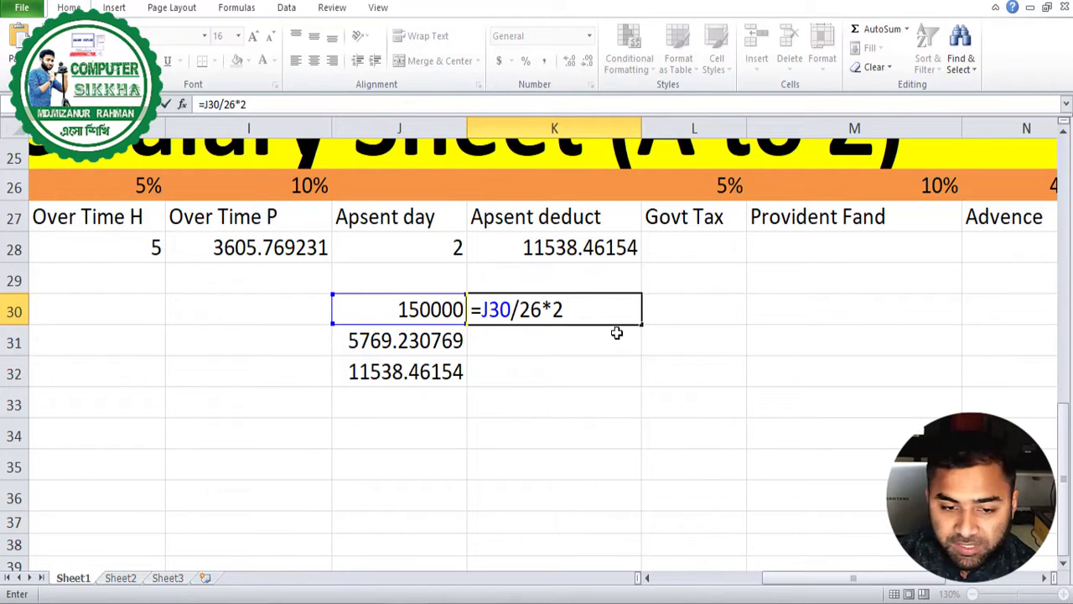
{"action": "key", "text": "Return"}
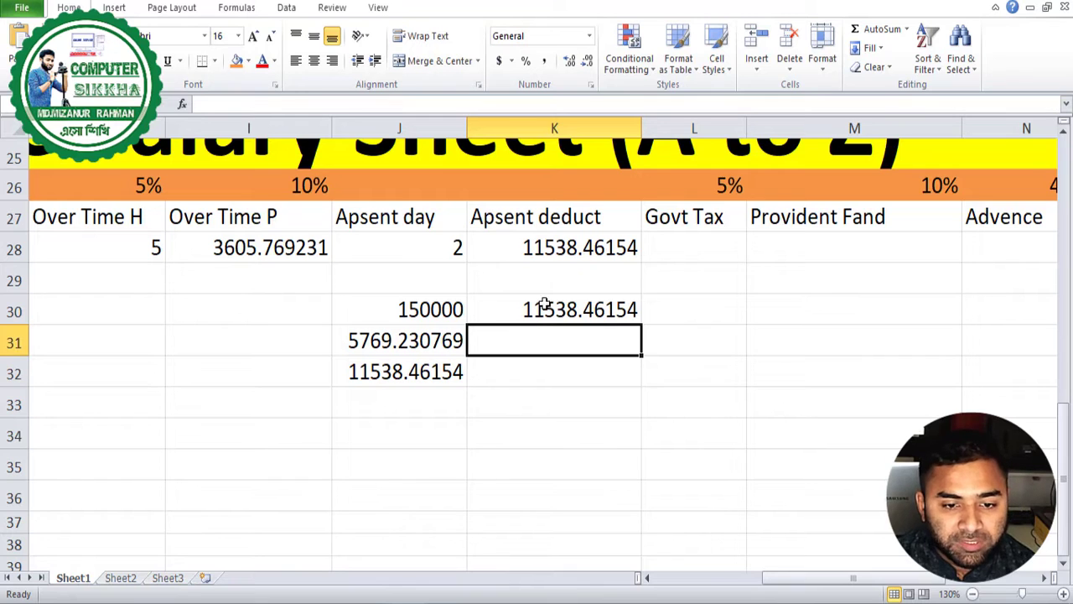
{"action": "left_click", "coordinate": [550, 247]}
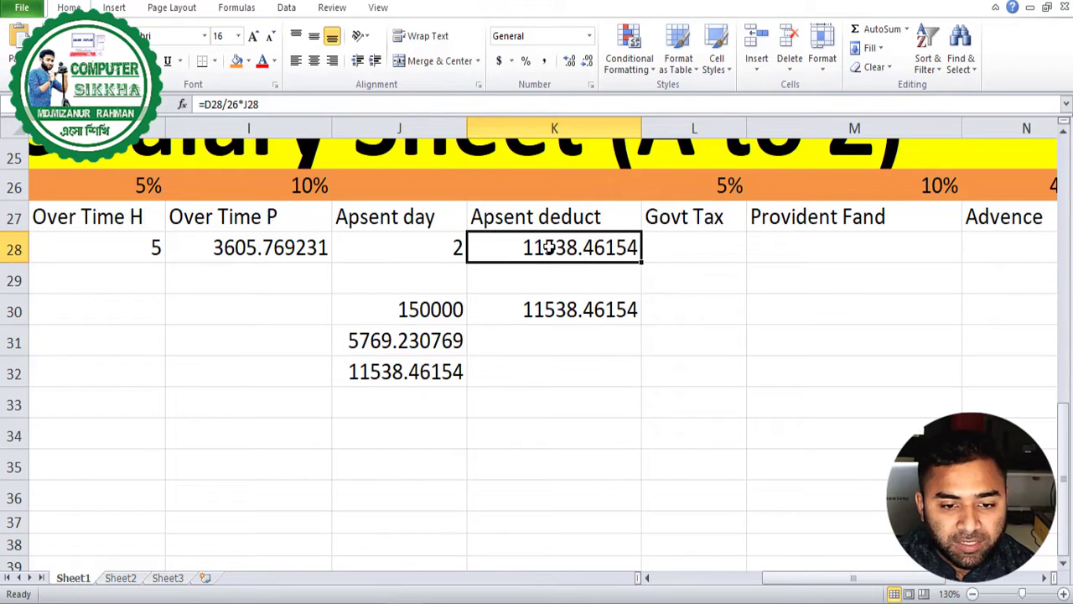
{"action": "left_click", "coordinate": [533, 310]}
- Clear the scratch calculations in J30:K32 and recheck the absence deduction formula in K28 against the Apsent day value in J28
{"action": "left_click_drag", "start_coordinate": [419, 321], "coordinate": [519, 371]}
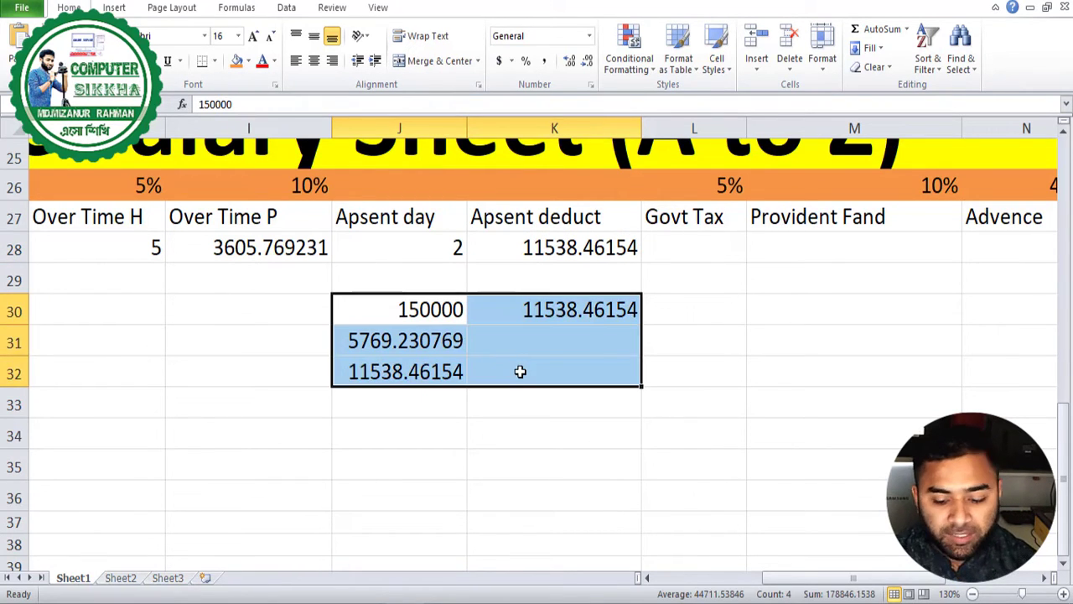
{"action": "key", "text": "BackSpace"}
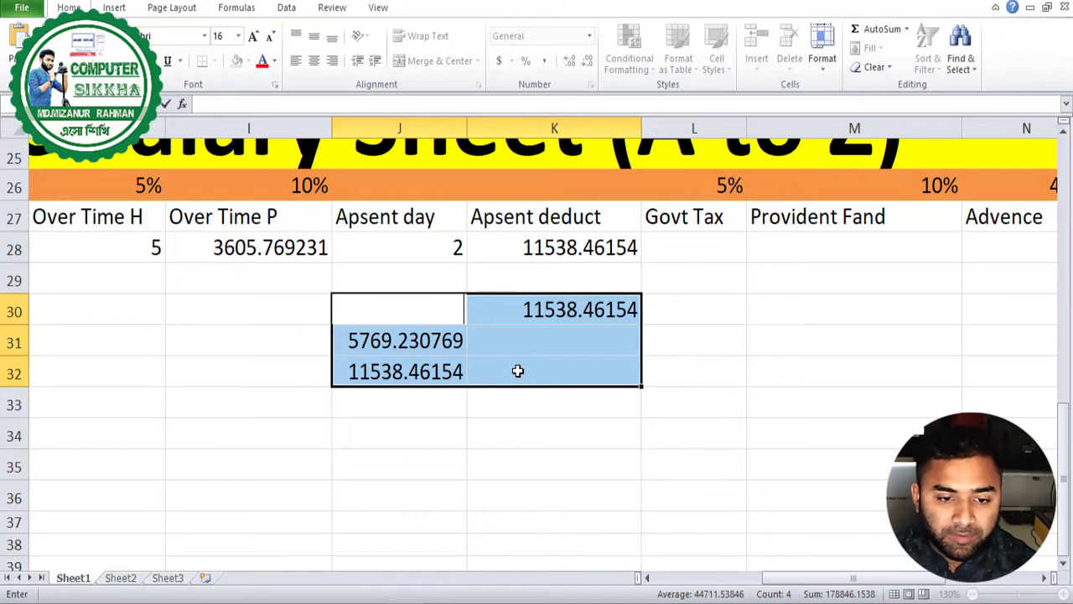
{"action": "left_click", "coordinate": [536, 453]}
{"action": "left_click", "coordinate": [443, 311]}
{"action": "left_click_drag", "start_coordinate": [443, 311], "coordinate": [553, 371]}
{"action": "key", "text": "Delete"}
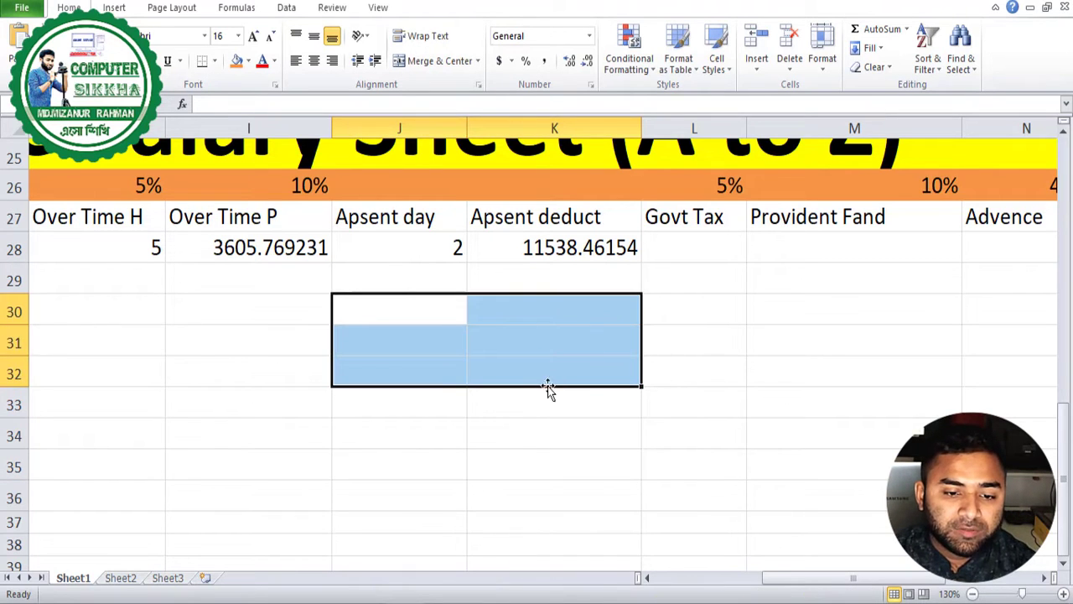
{"action": "left_click", "coordinate": [548, 391]}
{"action": "scroll", "coordinate": [553, 352], "scroll_direction": "up", "scroll_amount": 2}
{"action": "left_click", "coordinate": [563, 475]}
{"action": "scroll", "coordinate": [579, 453], "scroll_direction": "down", "scroll_amount": 1}
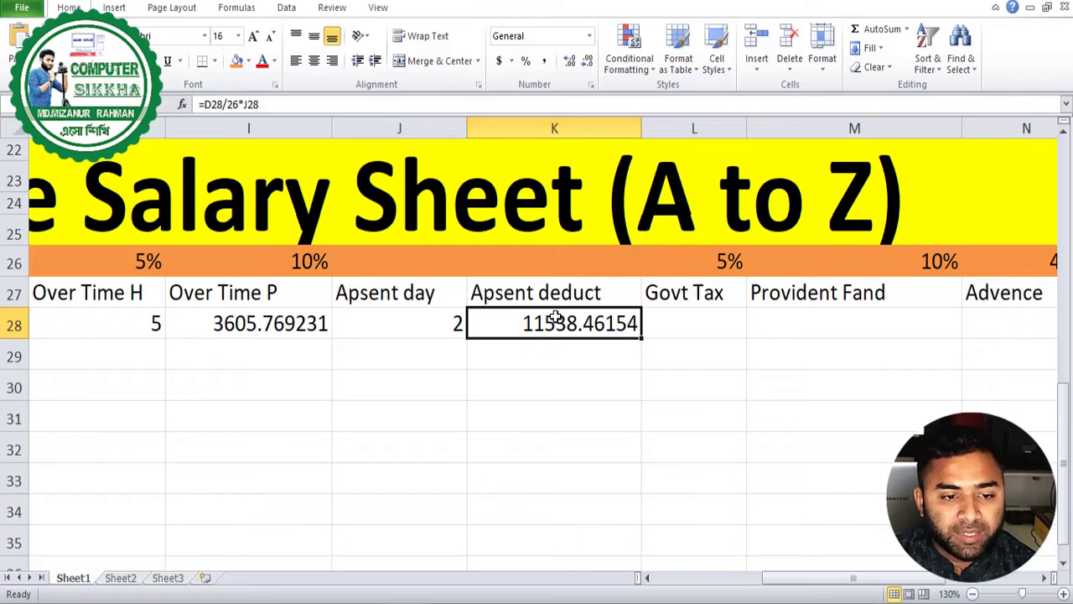
{"action": "left_click", "coordinate": [433, 331]}
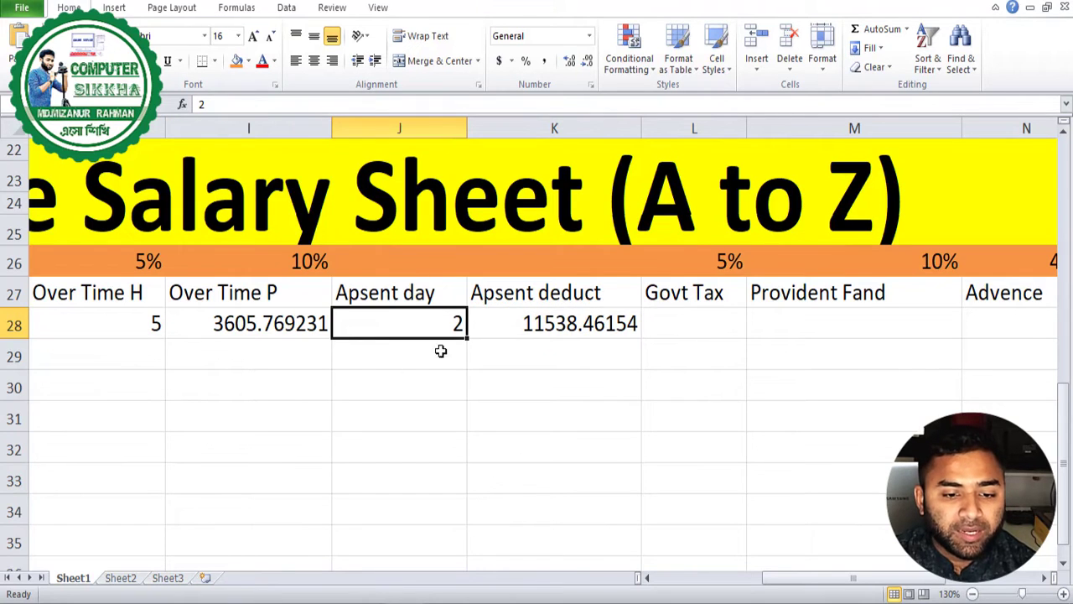
{"action": "left_click", "coordinate": [543, 326]}
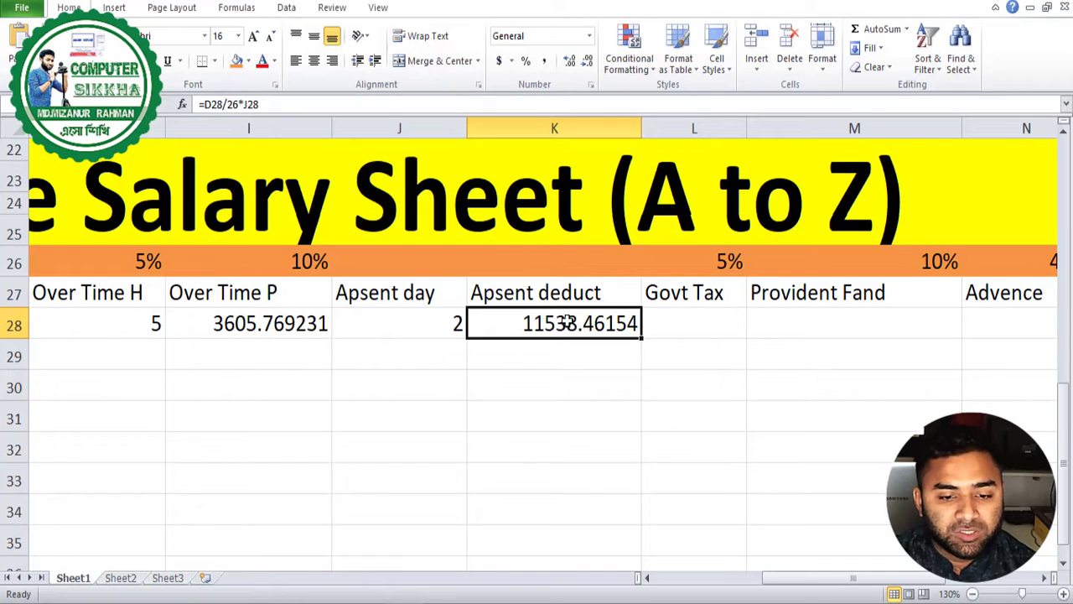
- Calculate the first employee's Govt Tax in L28 with the formula =D28*5%
{"action": "left_click", "coordinate": [693, 319]}
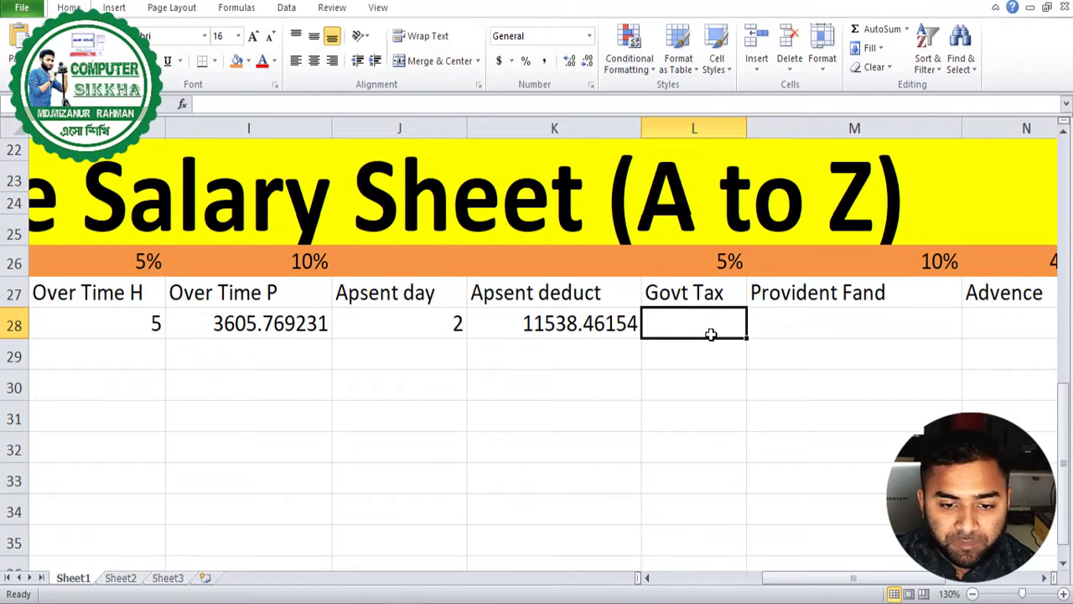
{"action": "type", "text": "="}
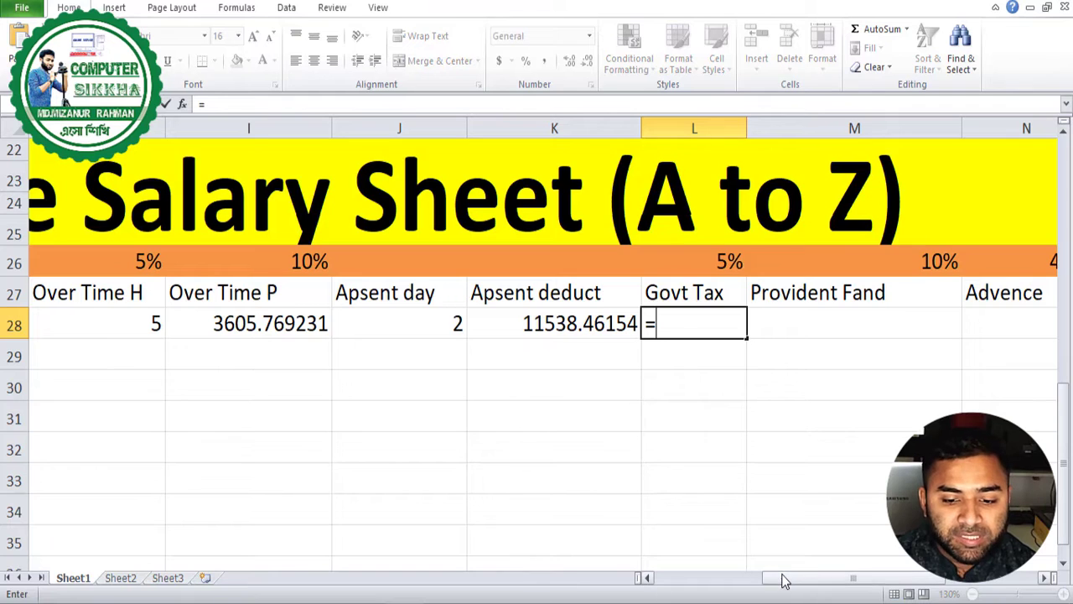
{"action": "left_click_drag", "start_coordinate": [783, 578], "coordinate": [752, 582]}
{"action": "left_click", "coordinate": [570, 391]}
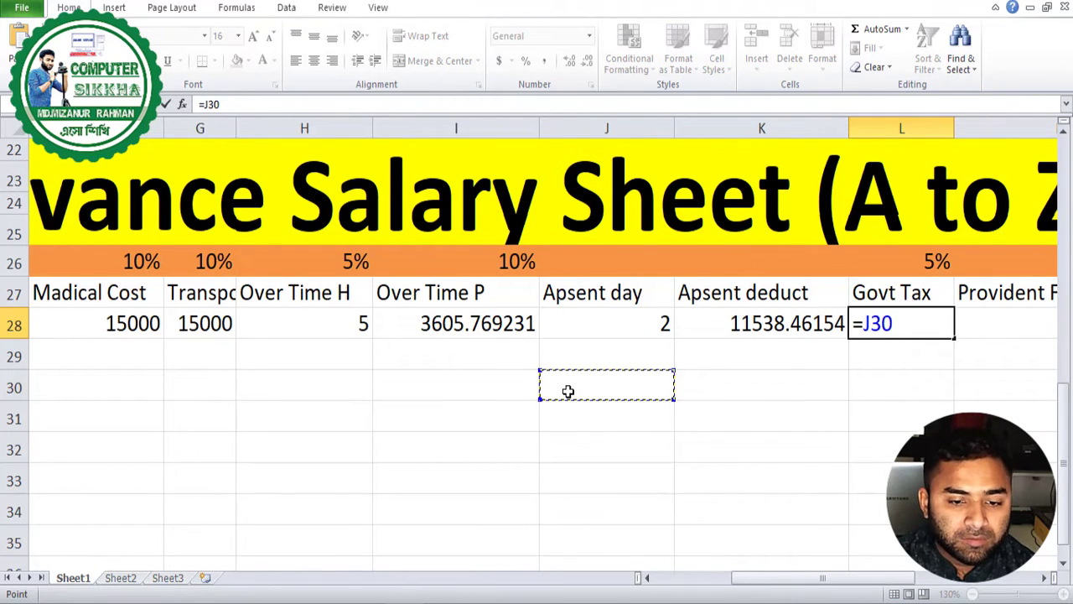
{"action": "left_click", "coordinate": [139, 328]}
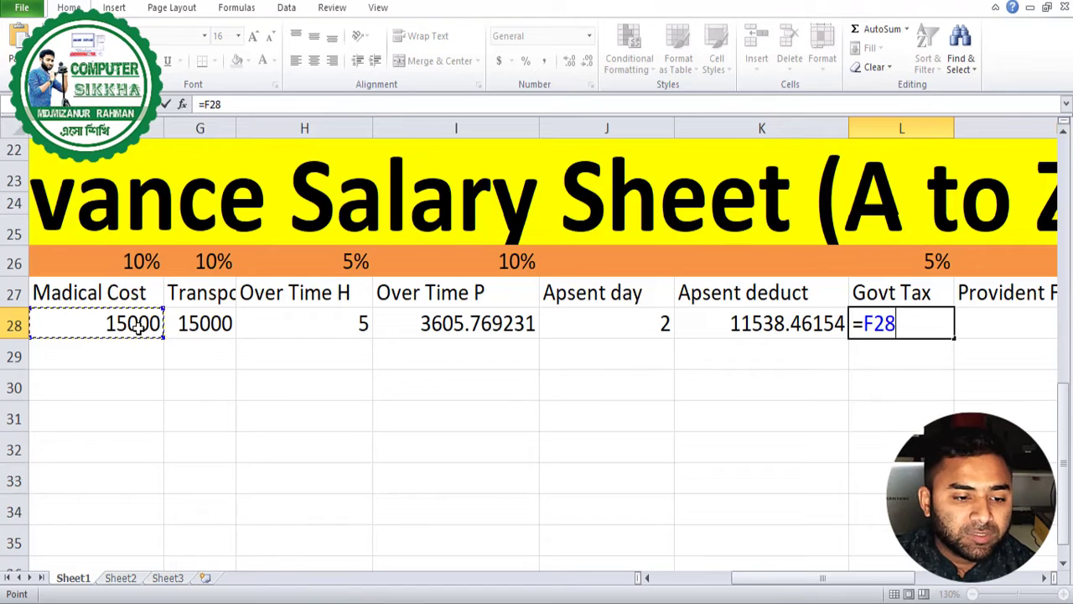
{"action": "left_click_drag", "start_coordinate": [889, 578], "coordinate": [870, 579]}
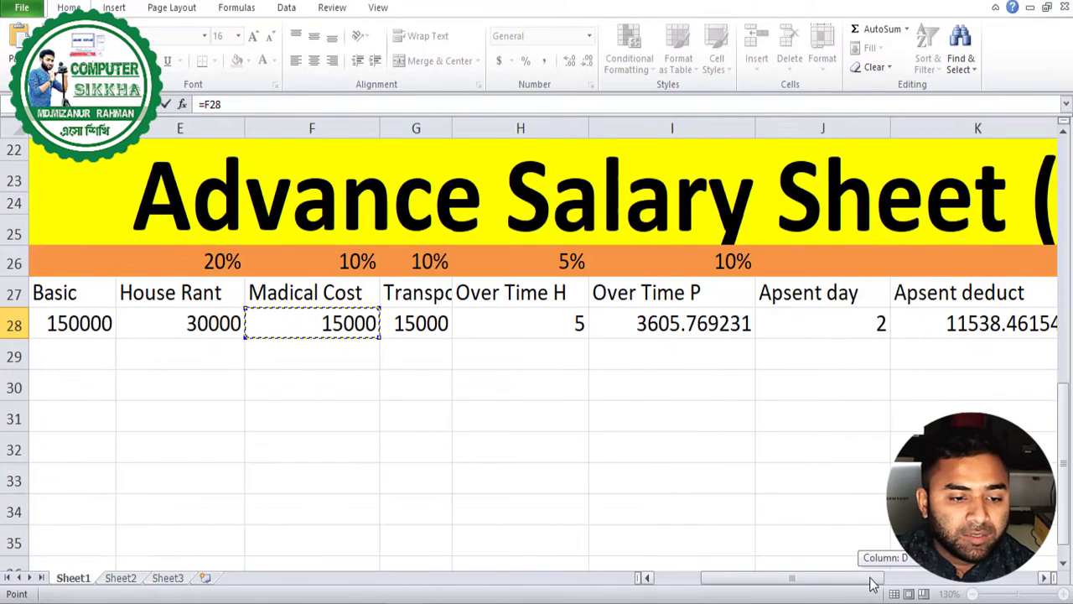
{"action": "left_click", "coordinate": [91, 319]}
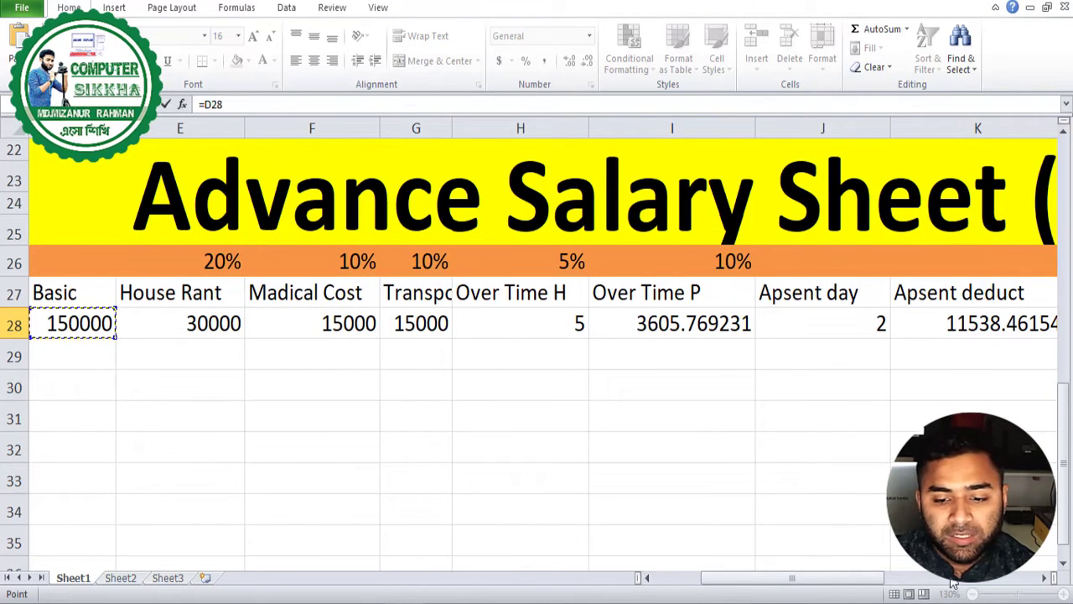
{"action": "left_click_drag", "start_coordinate": [791, 572], "coordinate": [852, 575]}
{"action": "type", "text": "*5"}
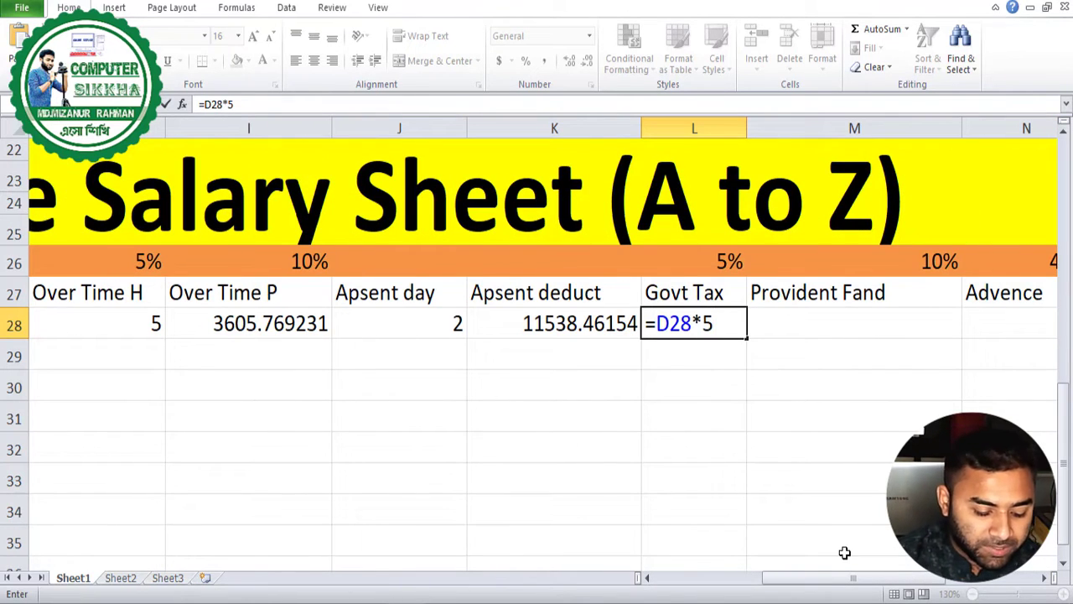
{"action": "type", "text": "%"}
{"action": "key", "text": "Return"}
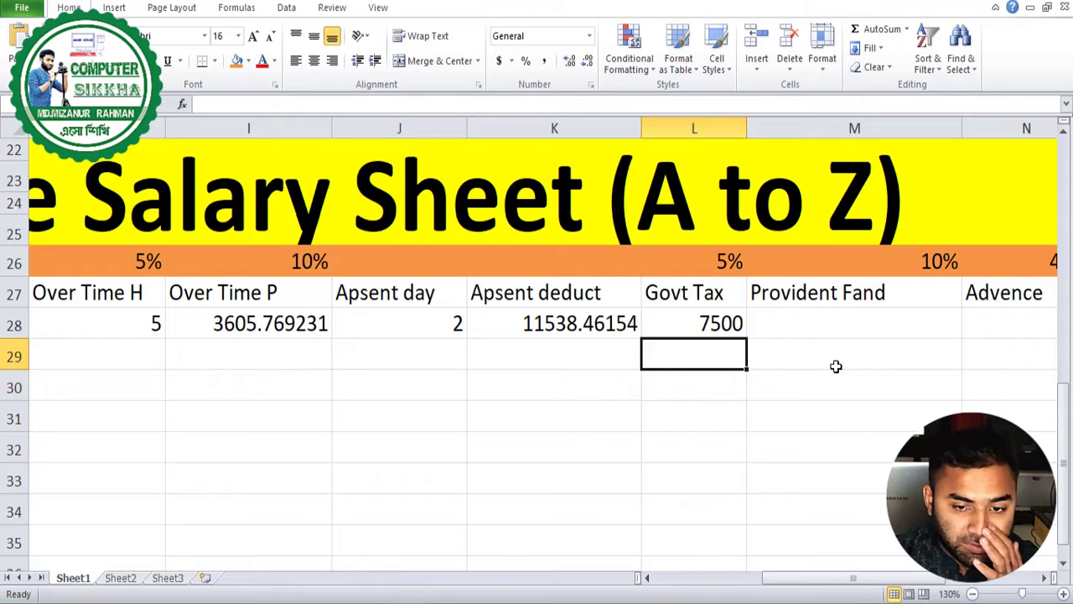
- Calculate the first employee's Provident Fand in M28 with the formula =D28*10% and clear the 40% rate above Advence in N26
{"action": "left_click", "coordinate": [816, 321]}
{"action": "scroll", "coordinate": [673, 387], "scroll_direction": "down", "scroll_amount": 4}
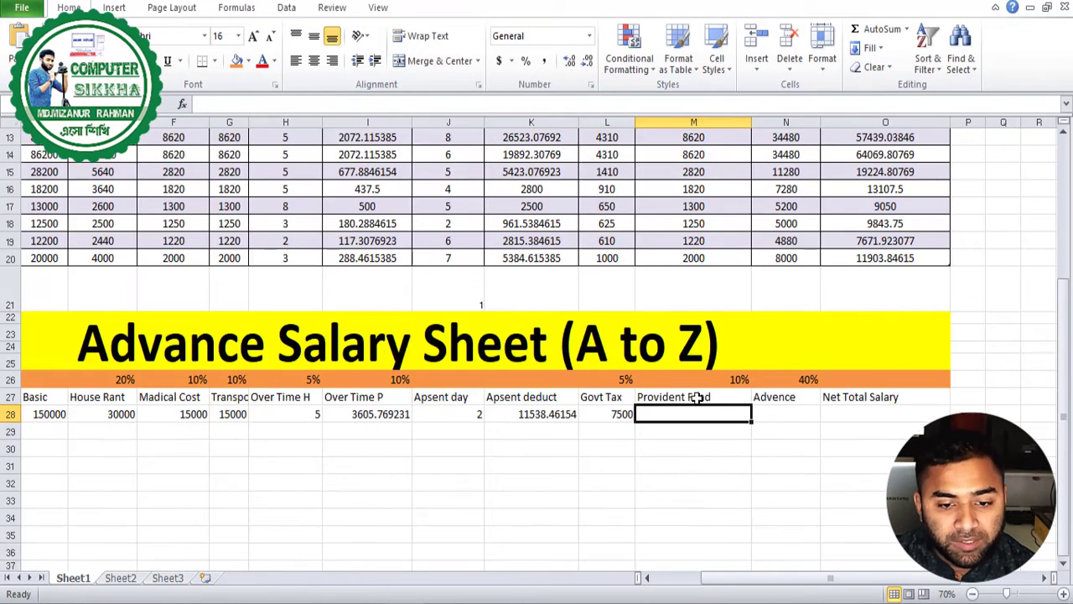
{"action": "scroll", "coordinate": [704, 385], "scroll_direction": "down", "scroll_amount": 2}
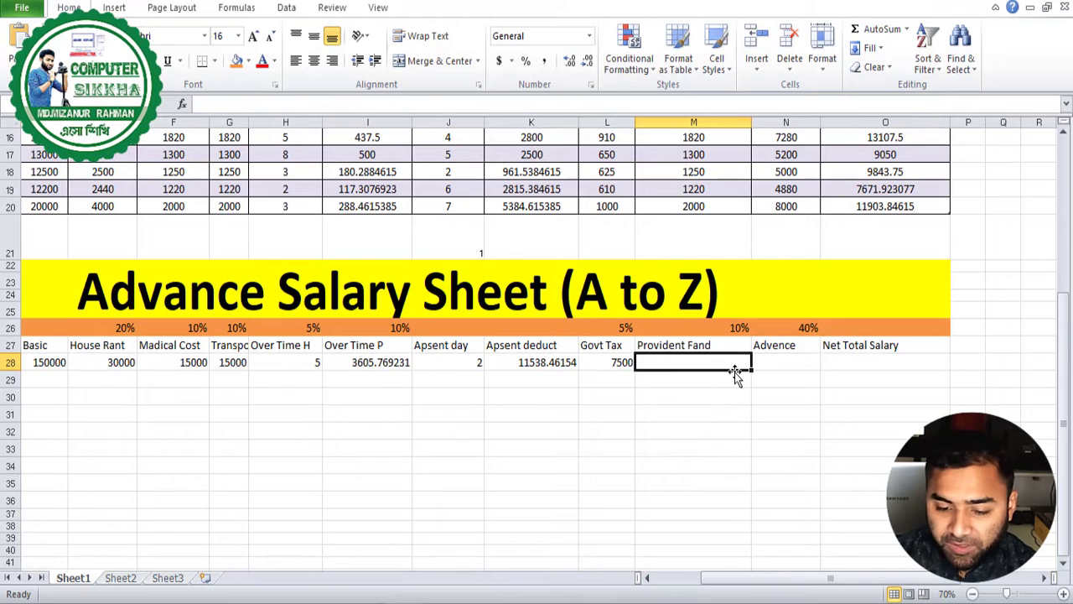
{"action": "type", "text": "=10"}
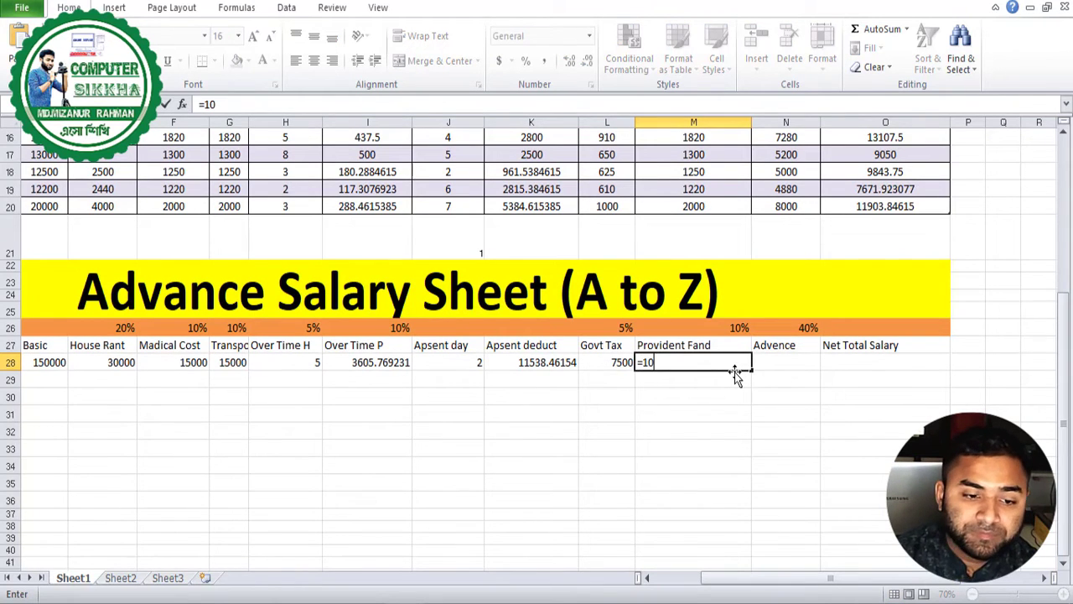
{"action": "left_click", "coordinate": [44, 366]}
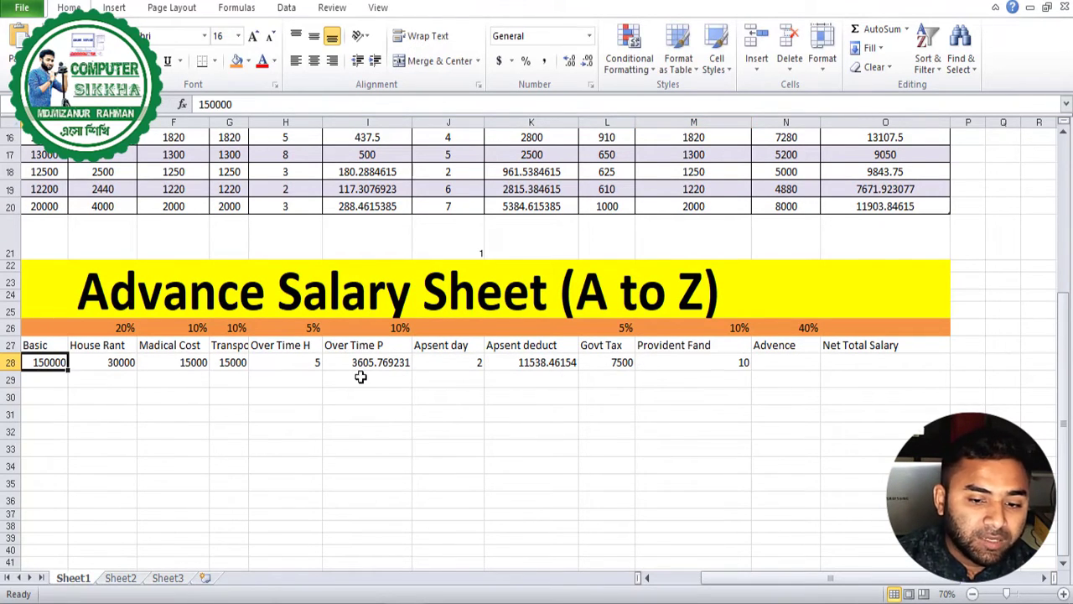
{"action": "left_click", "coordinate": [731, 364]}
{"action": "double_click", "coordinate": [734, 364]}
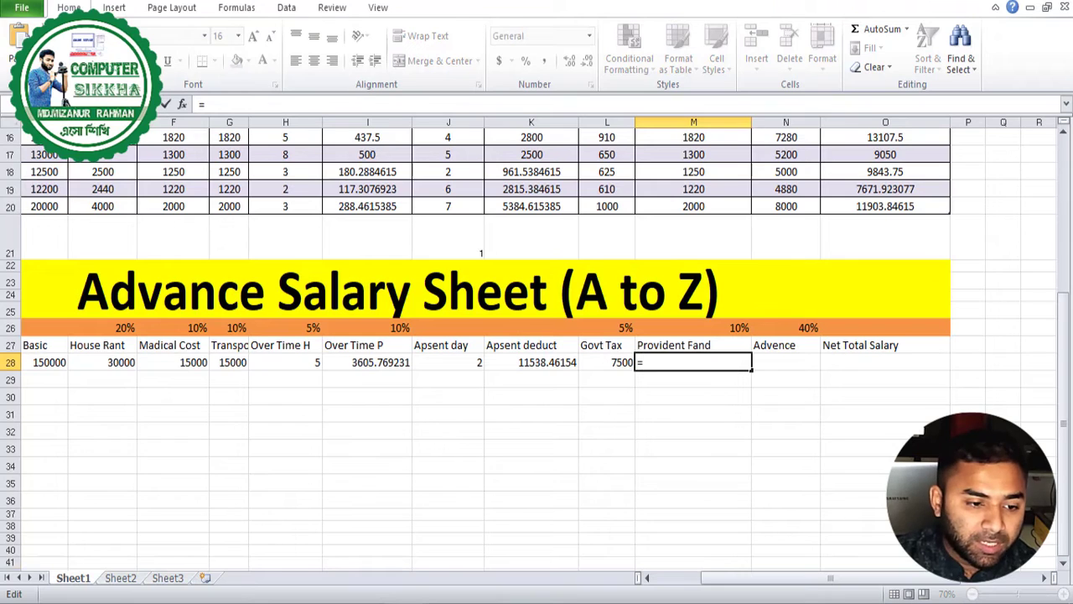
{"action": "left_click", "coordinate": [46, 363]}
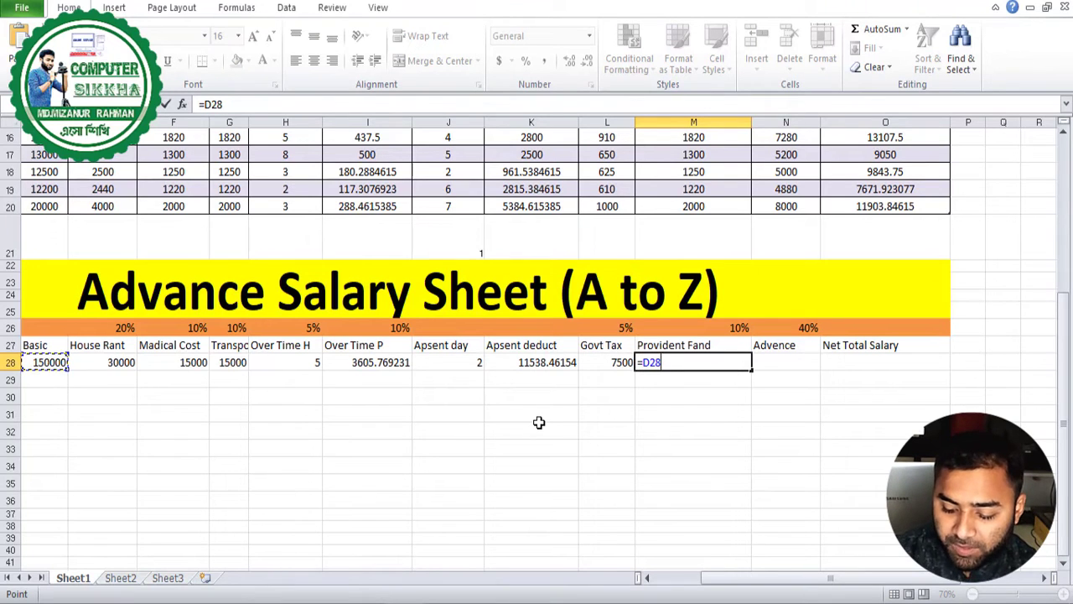
{"action": "type", "text": "*"}
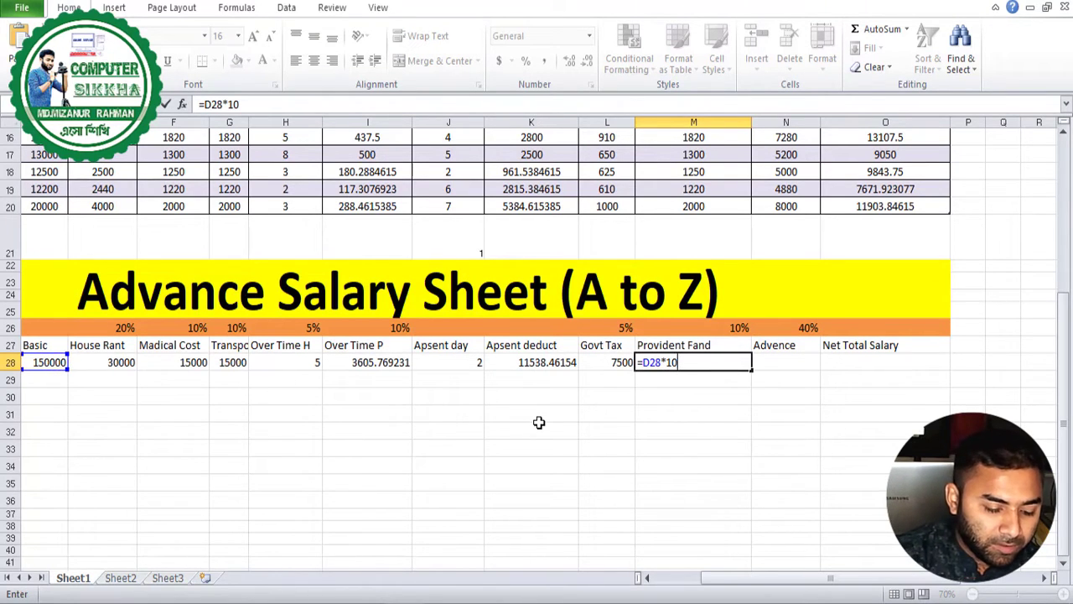
{"action": "key", "text": "Tab"}
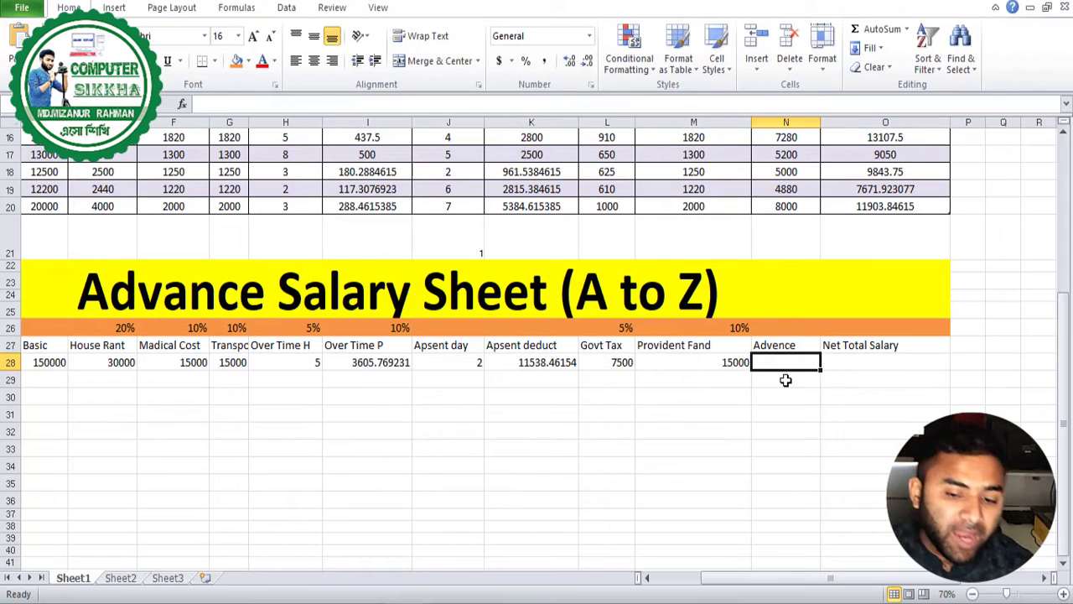
- Enter 10000 as the first employee's Advence amount in N28
{"action": "left_click", "coordinate": [786, 381]}
{"action": "left_click", "coordinate": [798, 363]}
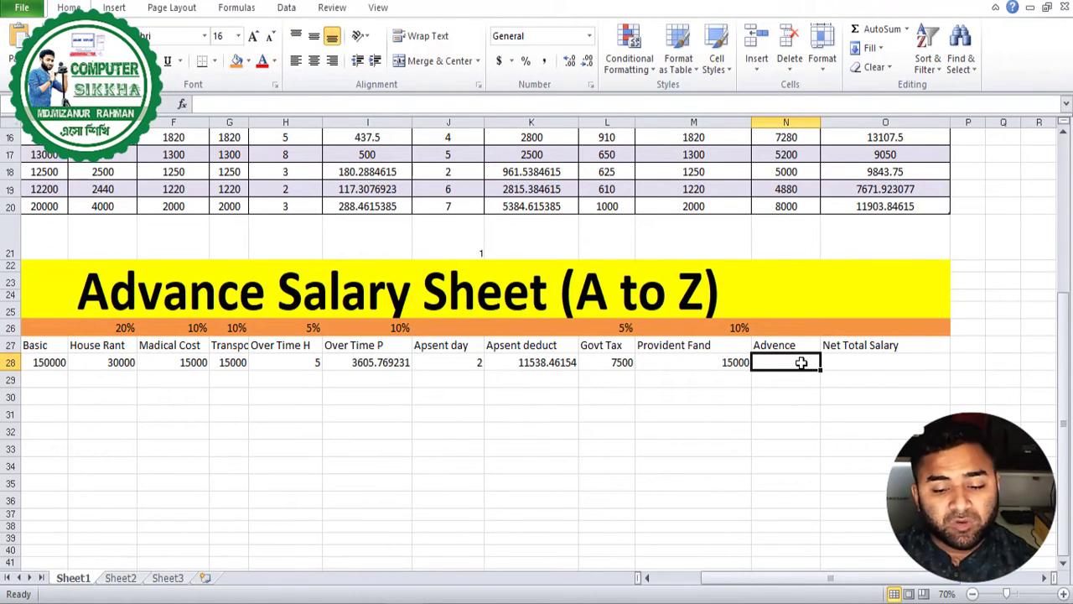
{"action": "left_click", "coordinate": [795, 383]}
{"action": "left_click", "coordinate": [780, 362]}
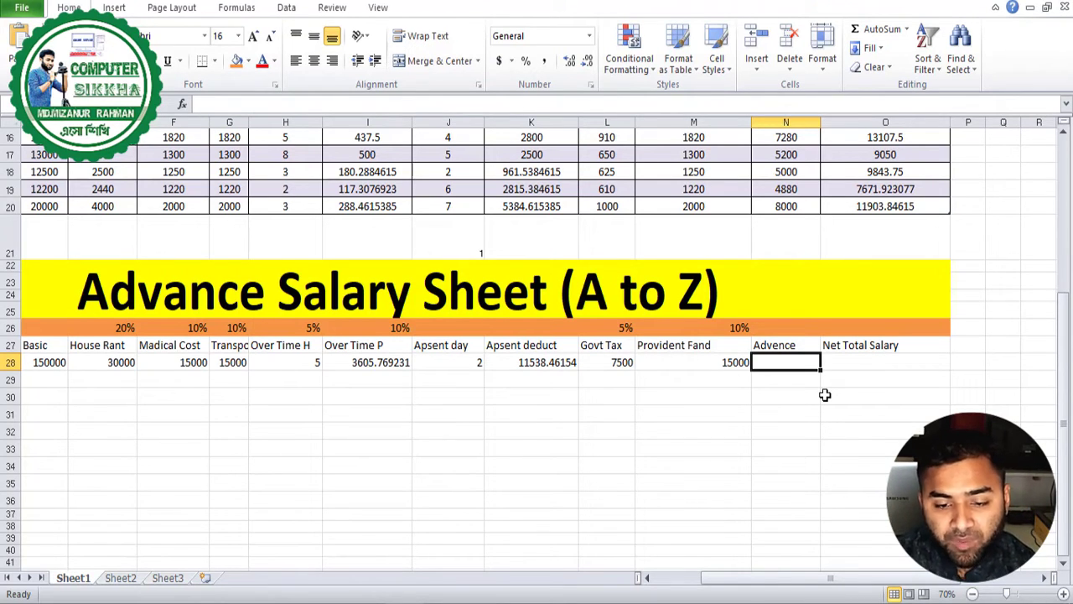
{"action": "type", "text": "2"}
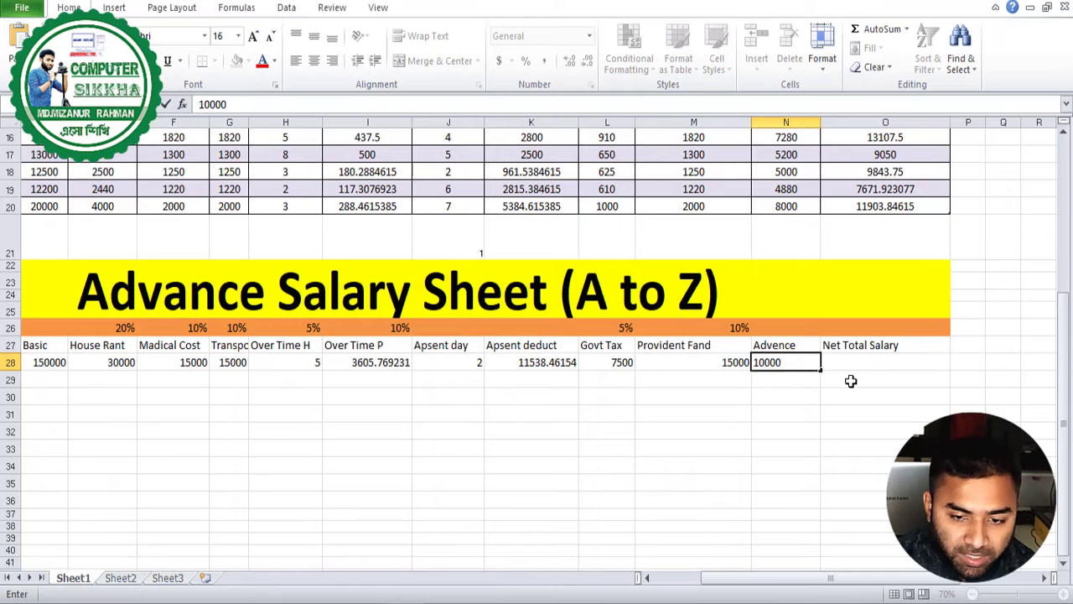
{"action": "left_click", "coordinate": [867, 358]}
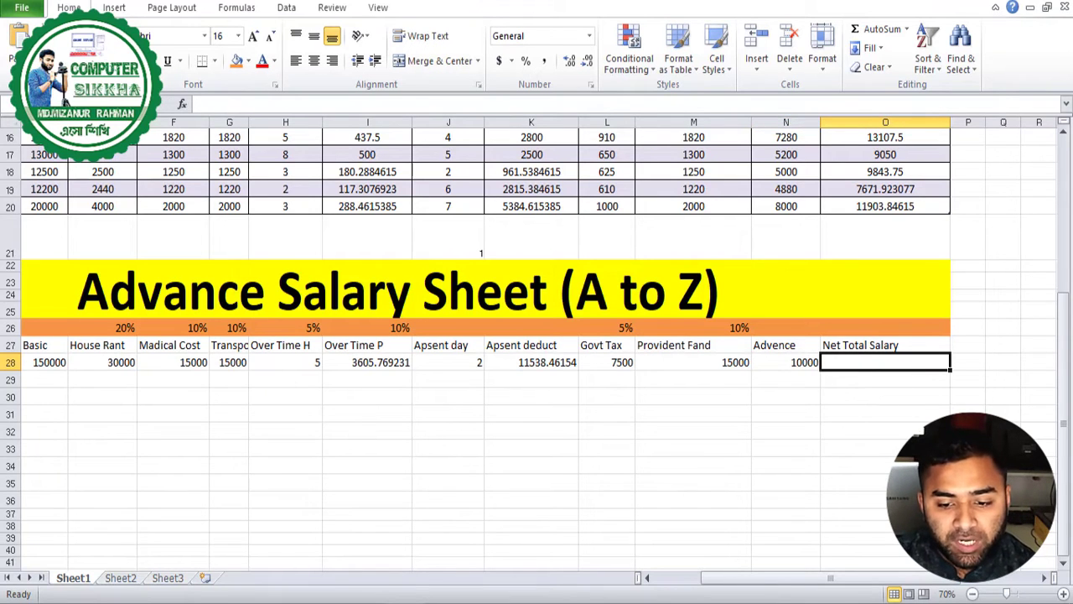
- Start the first employee's Net Total Salary formula in O28 by summing basic pay, allowances and overtime pay as =D28+E28+F28+G28+I28
{"action": "mouse_move", "coordinate": [922, 578]}
{"action": "left_mouse_down"}
{"action": "mouse_move", "coordinate": [890, 591]}
{"action": "mouse_move", "coordinate": [908, 591]}
{"action": "left_mouse_up"}
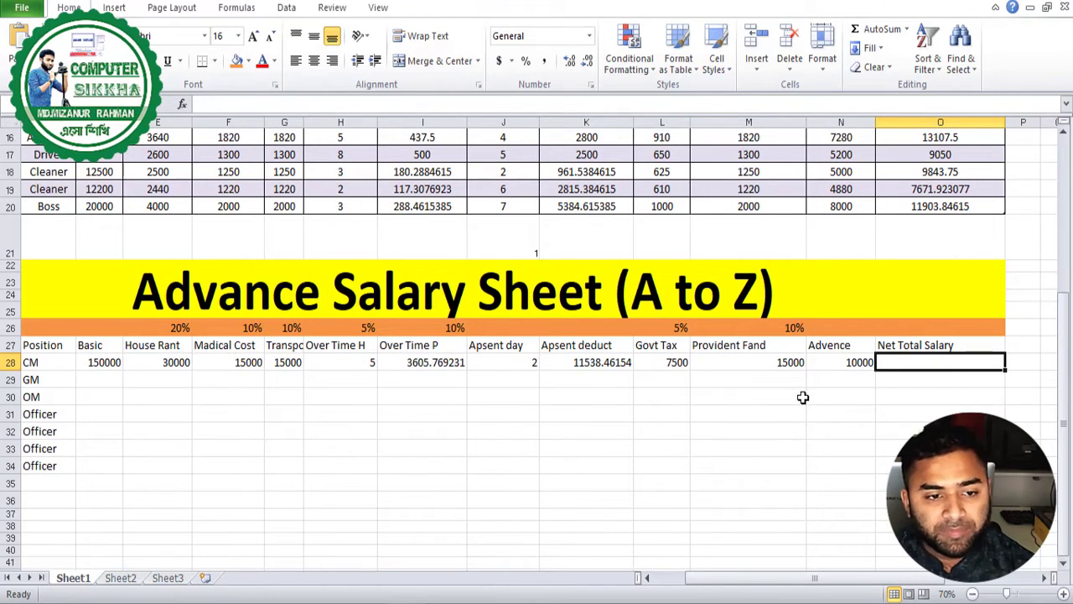
{"action": "left_click", "coordinate": [930, 397]}
{"action": "left_click", "coordinate": [926, 358]}
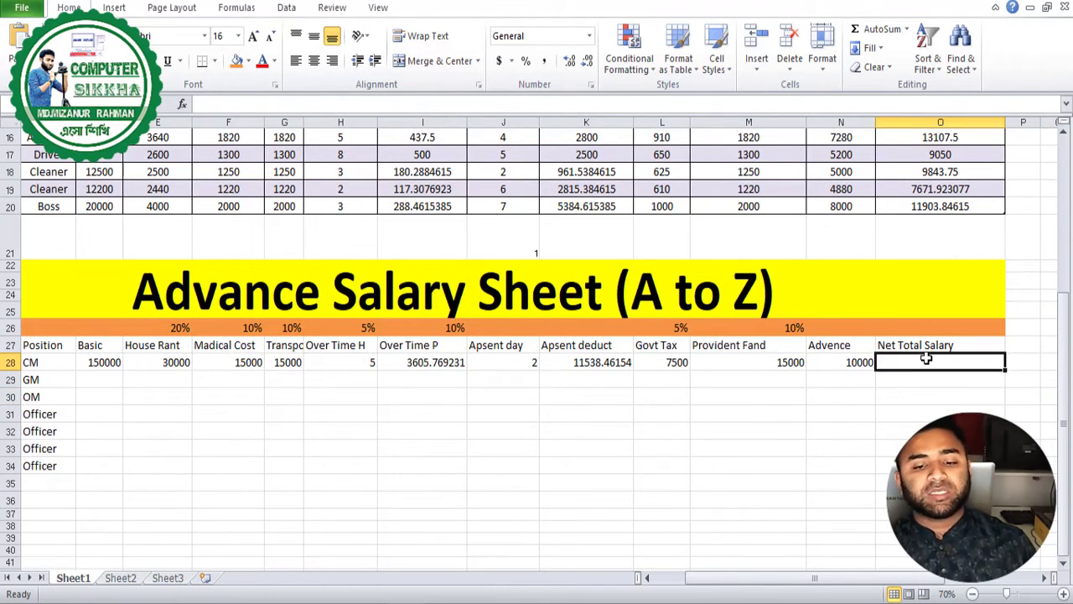
{"action": "key", "text": "F2"}
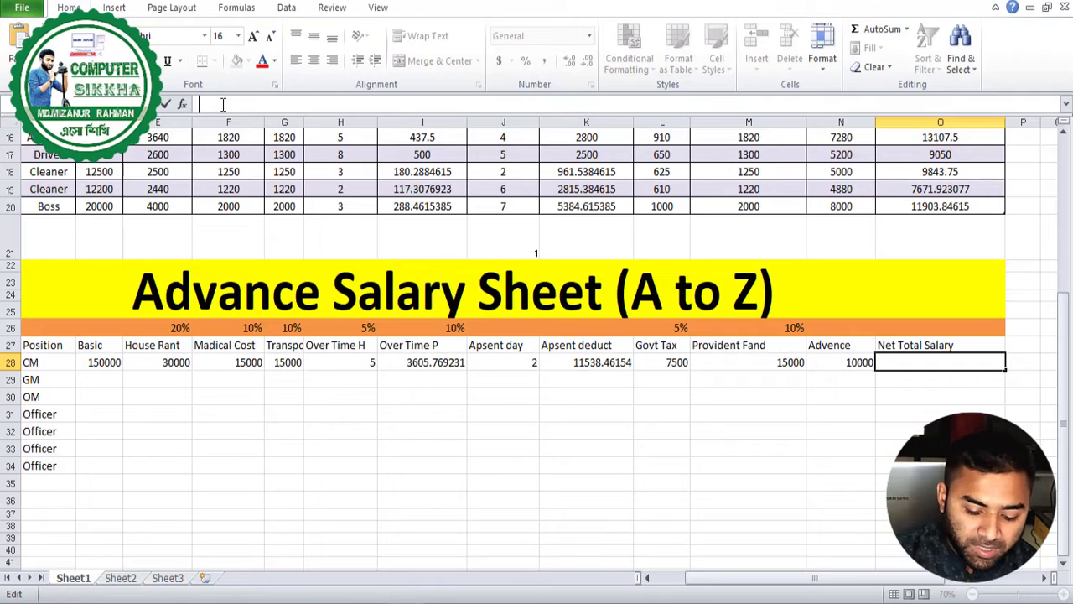
{"action": "type", "text": "="}
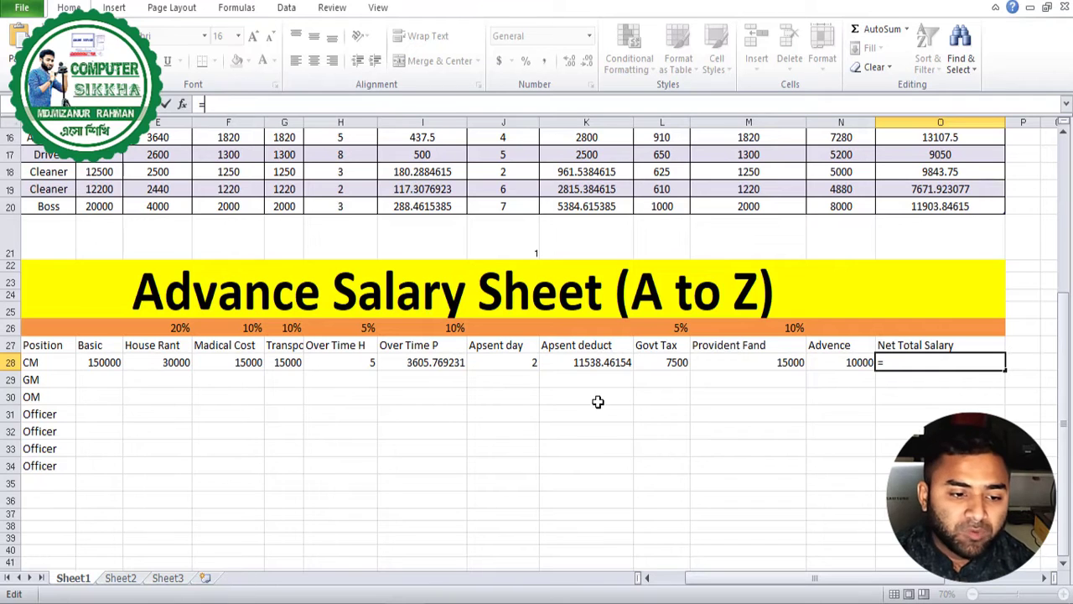
{"action": "left_click", "coordinate": [109, 365]}
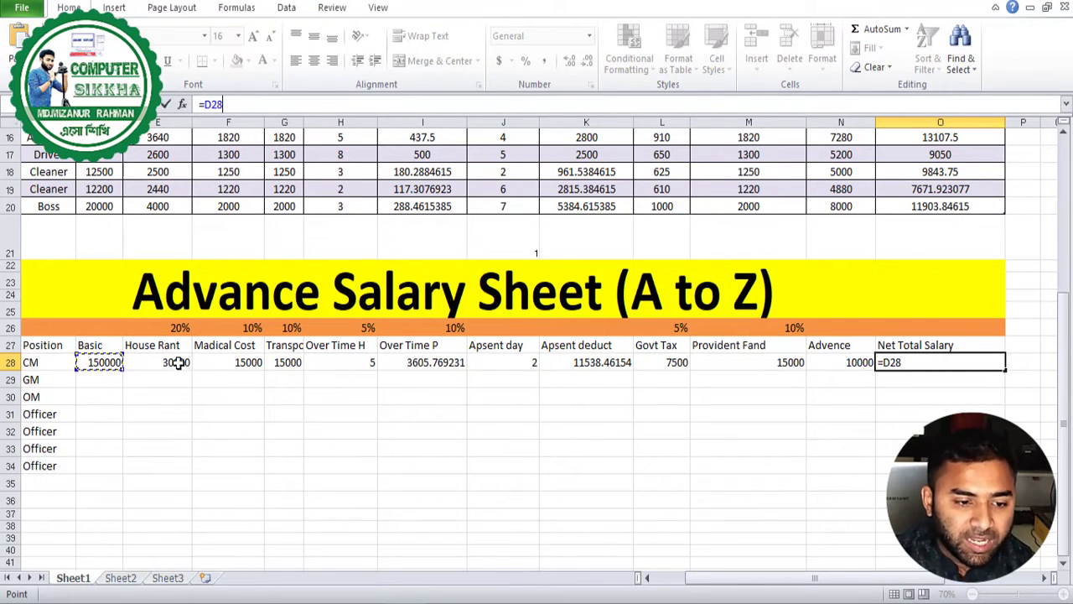
{"action": "type", "text": "+"}
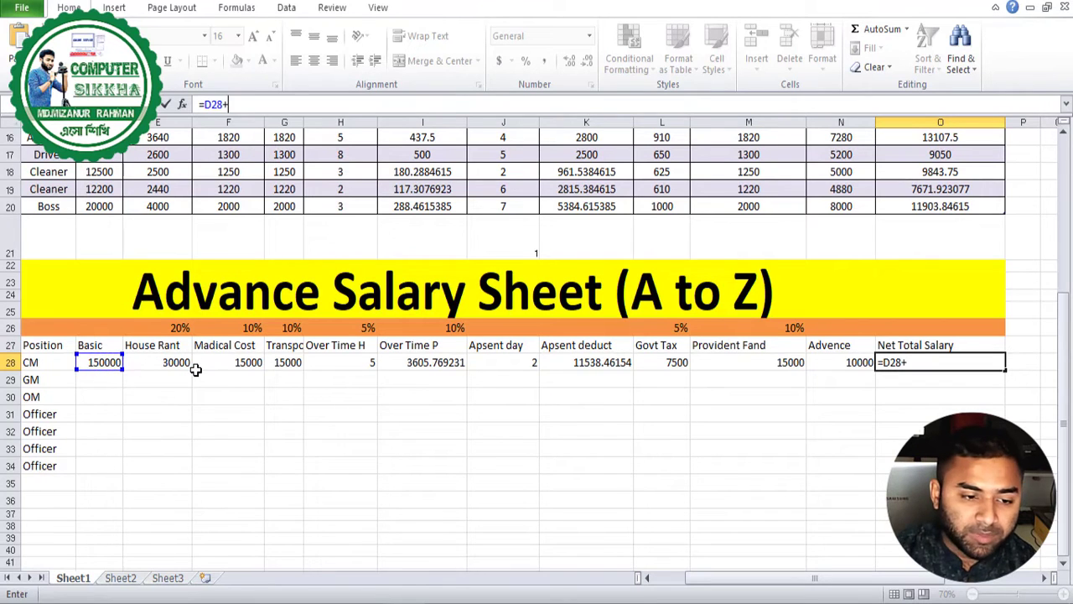
{"action": "left_click", "coordinate": [179, 364]}
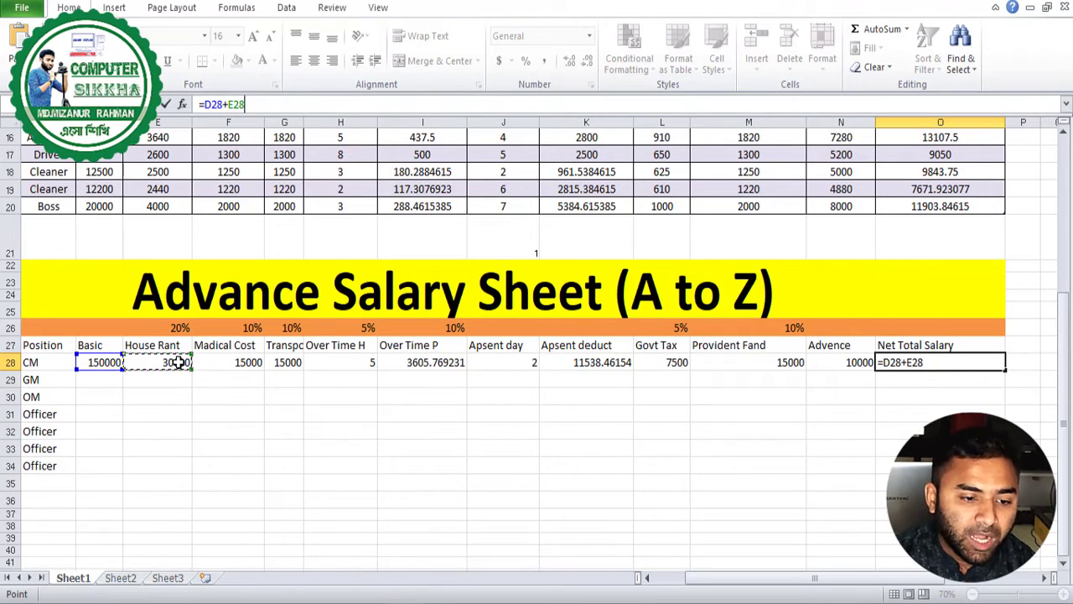
{"action": "type", "text": "+"}
{"action": "left_click", "coordinate": [248, 376]}
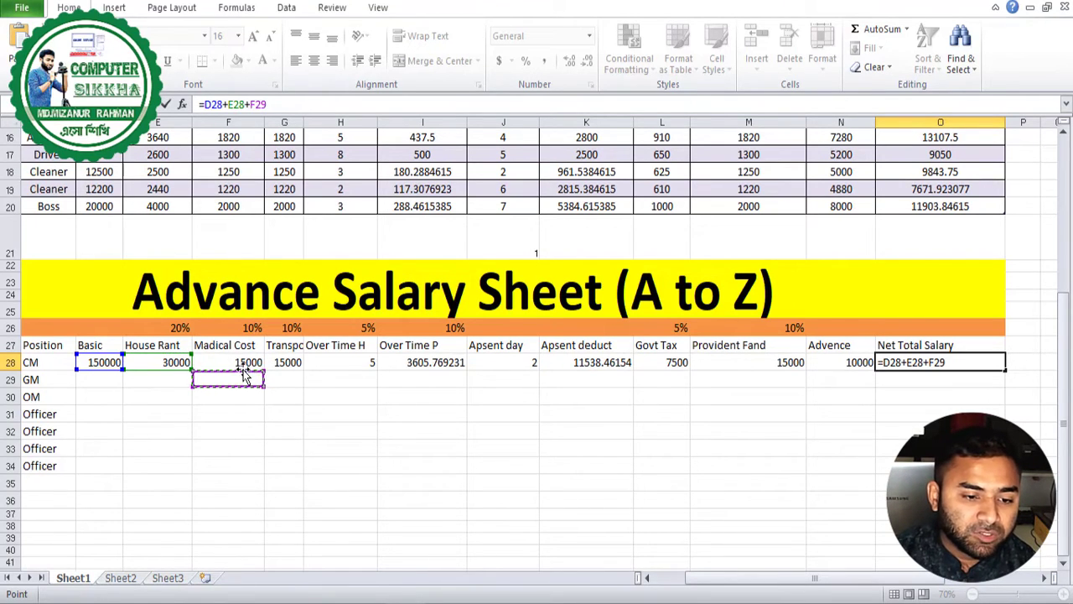
{"action": "left_click", "coordinate": [247, 363]}
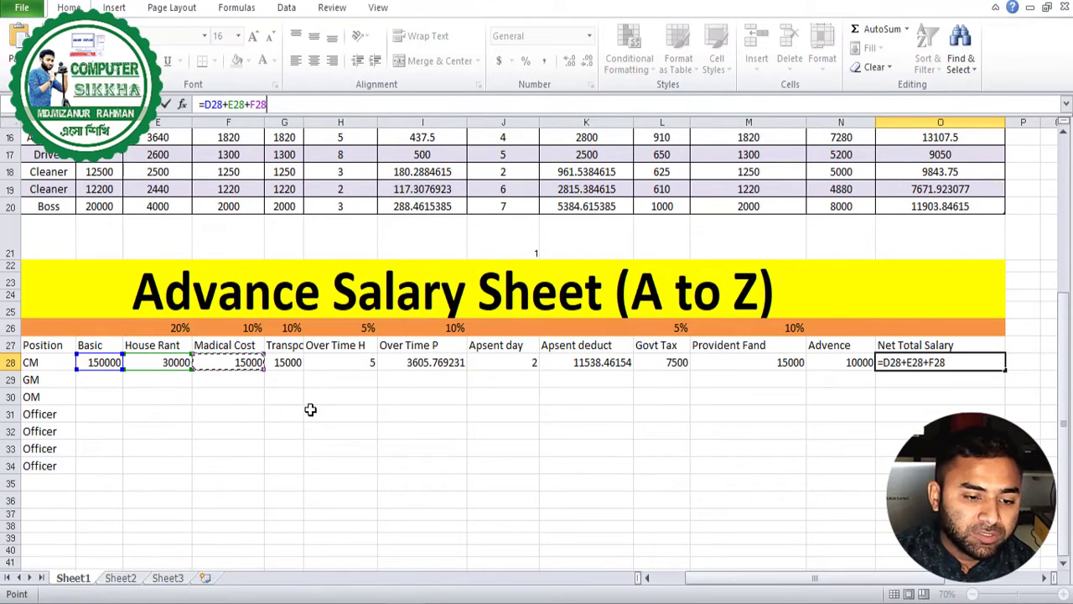
{"action": "type", "text": "+"}
{"action": "left_click", "coordinate": [293, 363]}
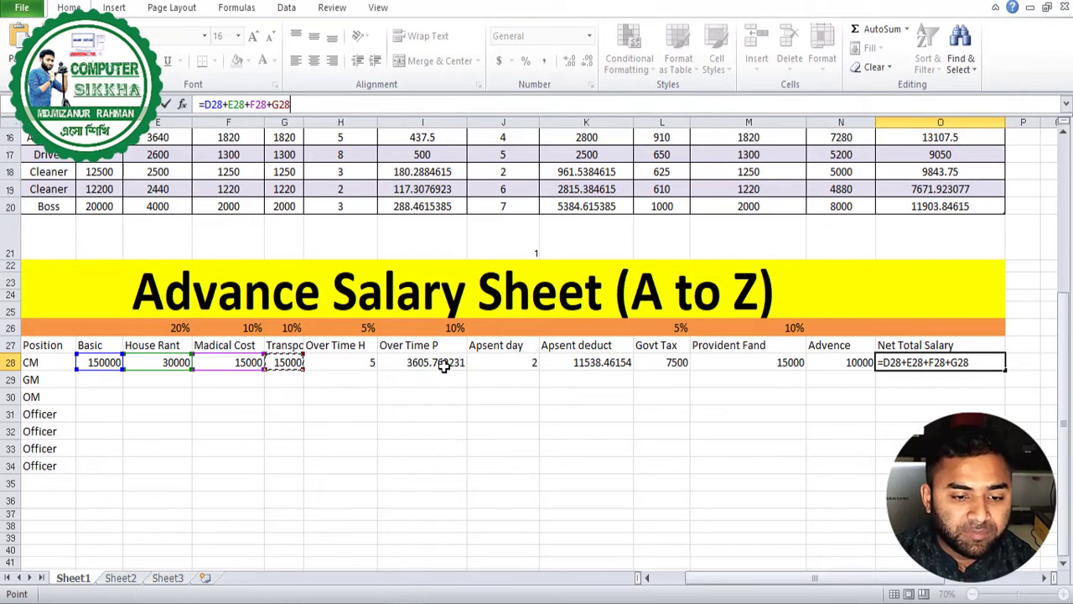
{"action": "type", "text": "+"}
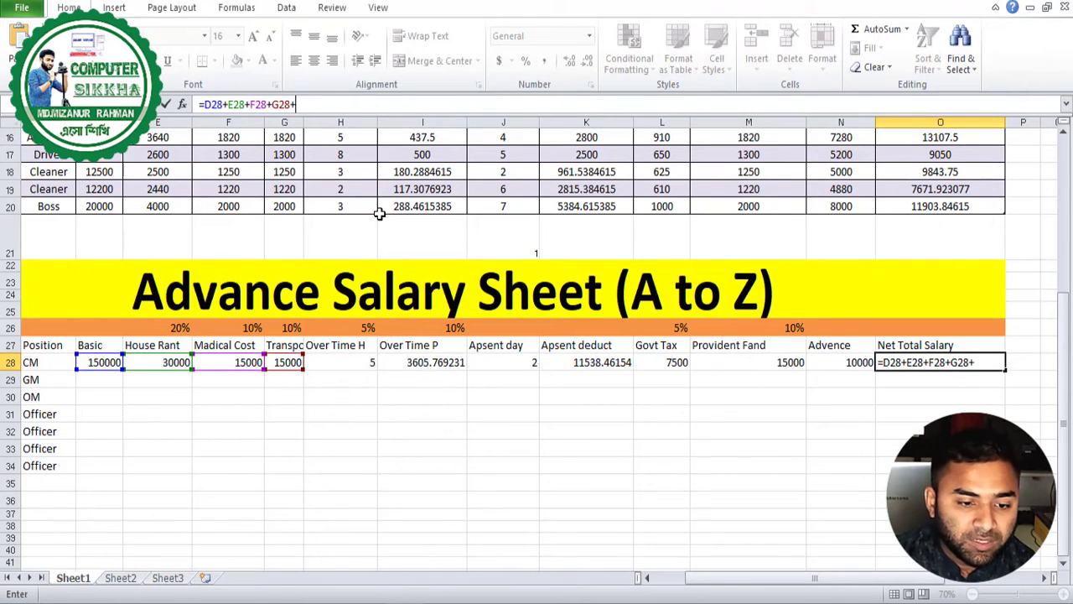
{"action": "left_click", "coordinate": [432, 363]}
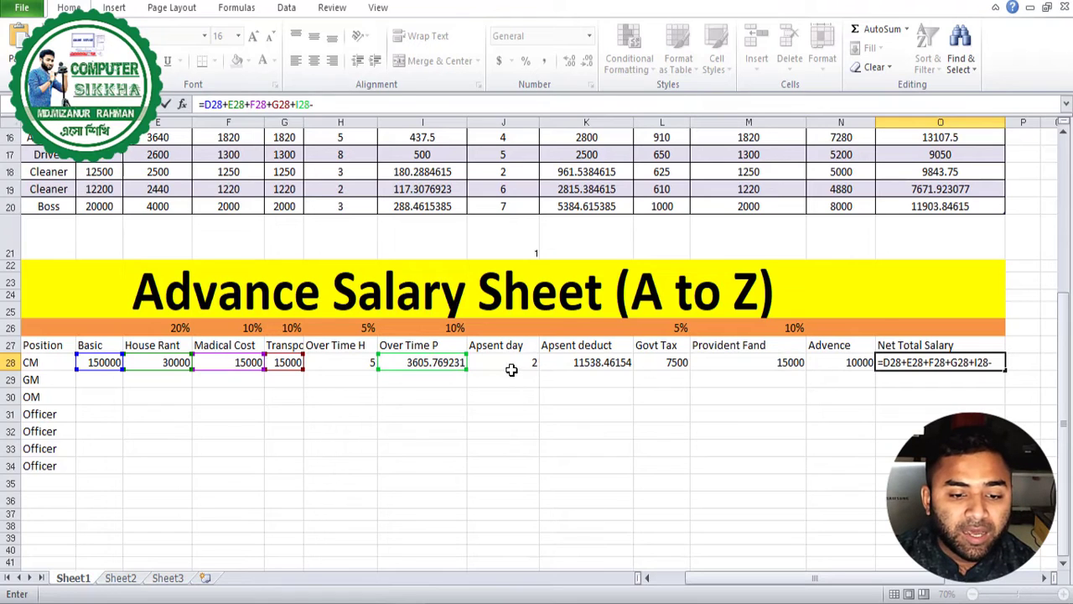
- Complete the Net Total Salary formula in O28 by subtracting absence deduction, tax, provident fund and advance with -K28-L28-M28-N28
{"action": "left_click", "coordinate": [617, 363]}
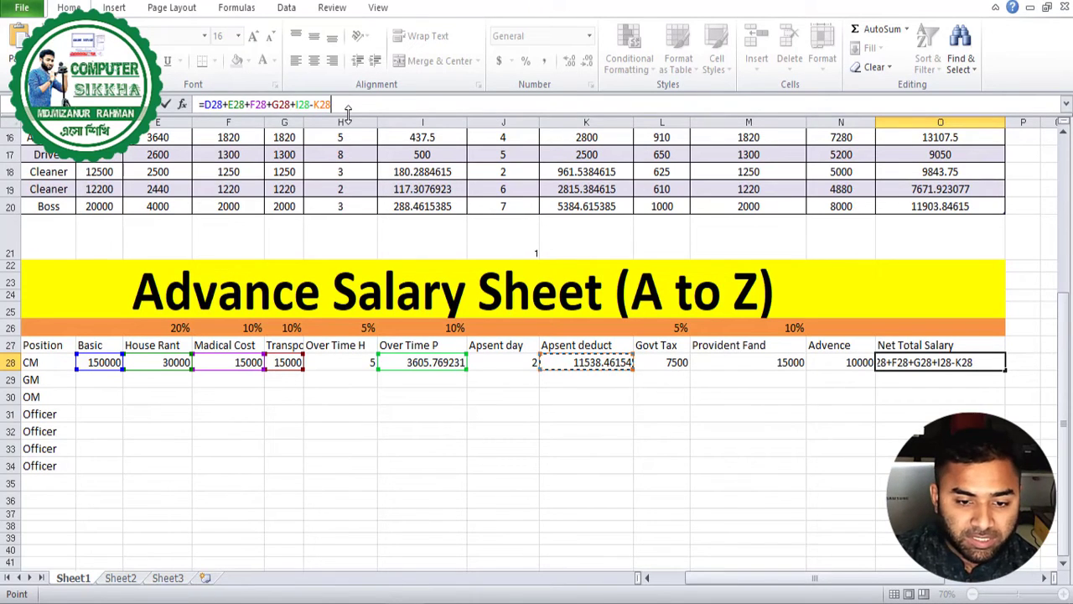
{"action": "type", "text": "-"}
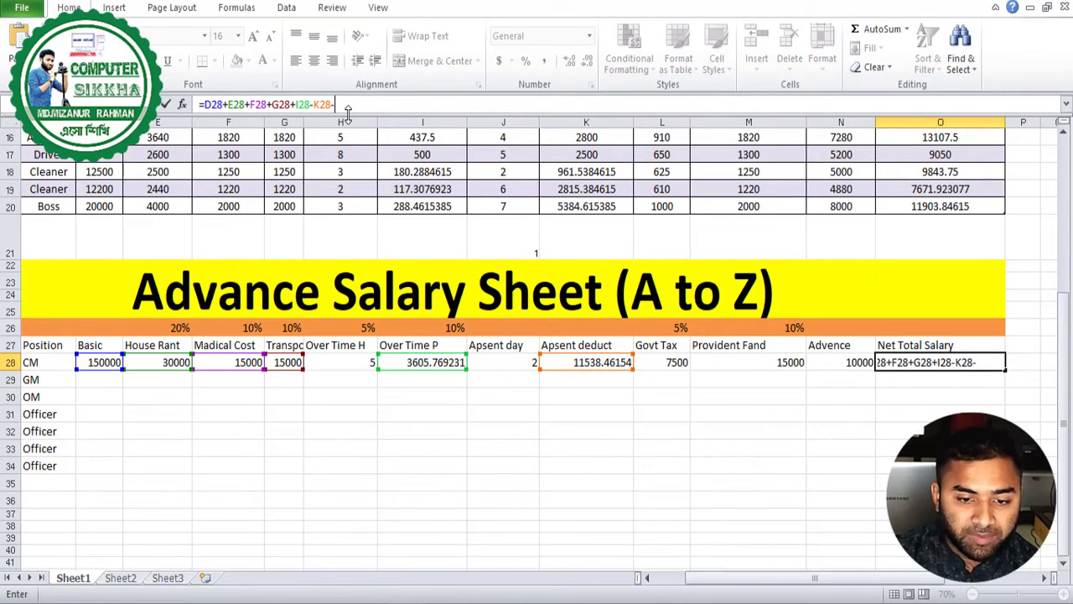
{"action": "left_click", "coordinate": [679, 362]}
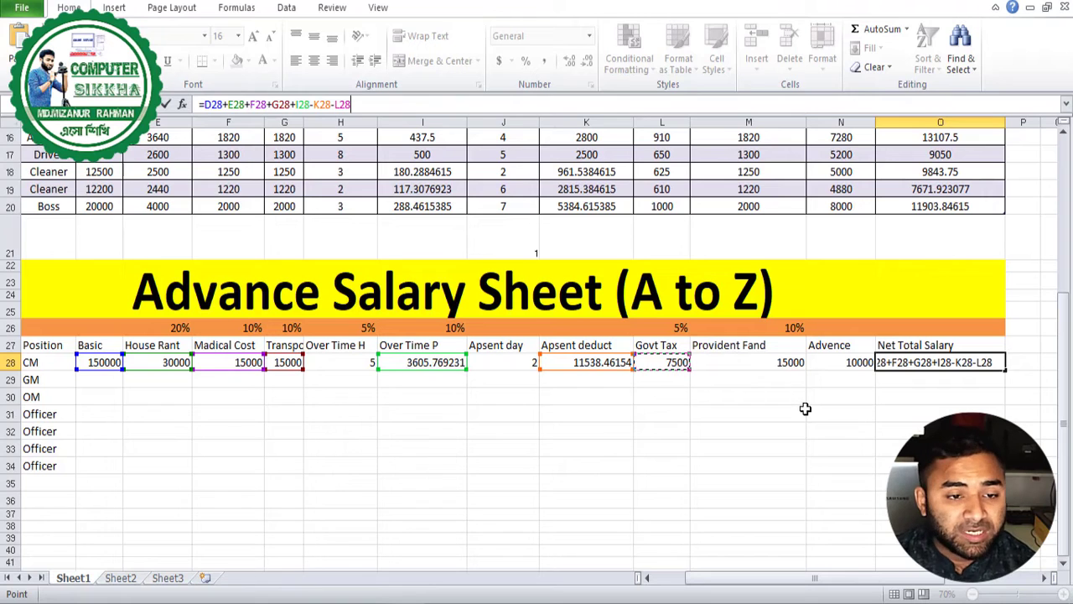
{"action": "type", "text": "-"}
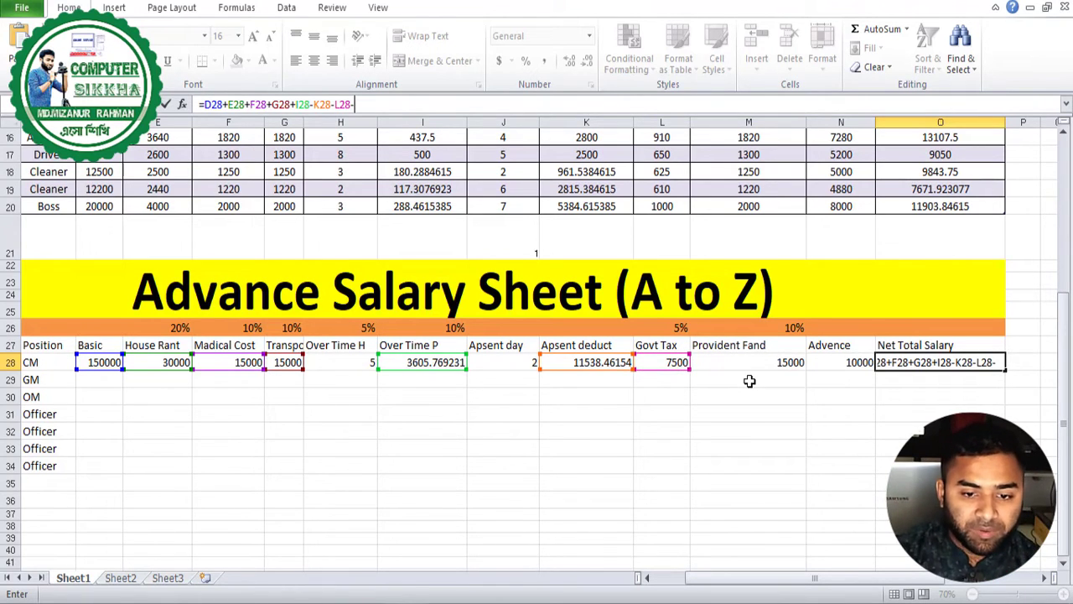
{"action": "left_click", "coordinate": [750, 360]}
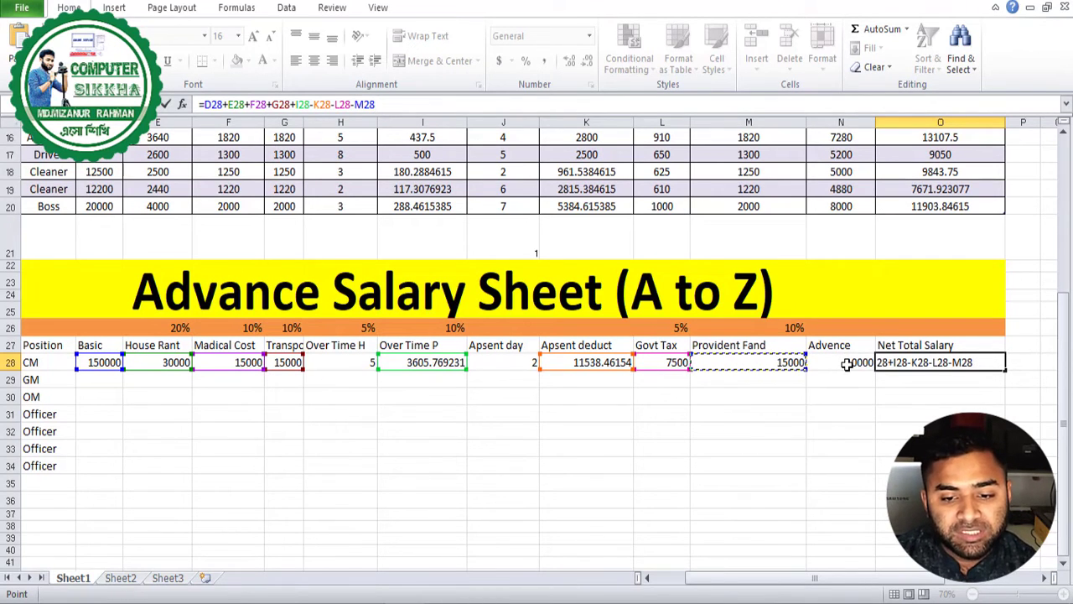
{"action": "type", "text": "-"}
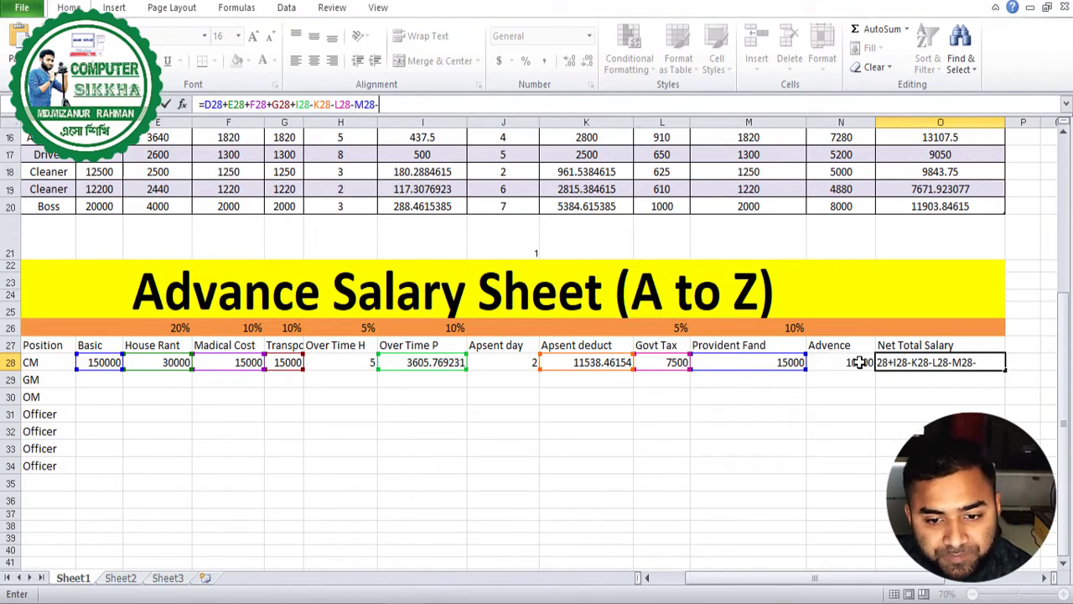
{"action": "left_click", "coordinate": [853, 362]}
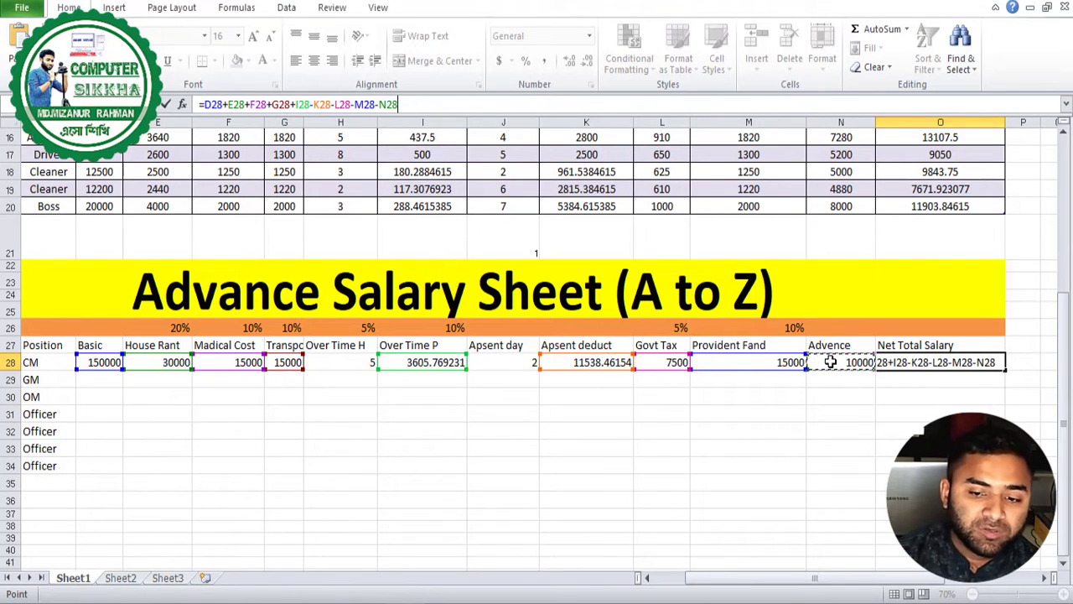
{"action": "key", "text": "Return"}
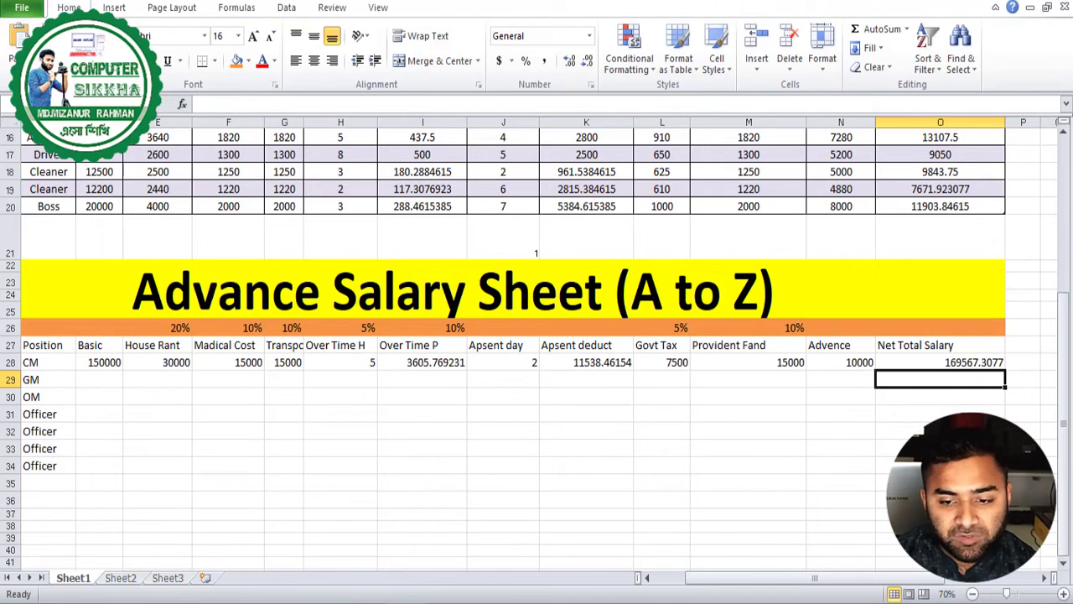
- Review the Net Total Salary formula in O28 against the allowance, overtime and deduction cells in row 28
{"action": "left_click", "coordinate": [945, 363]}
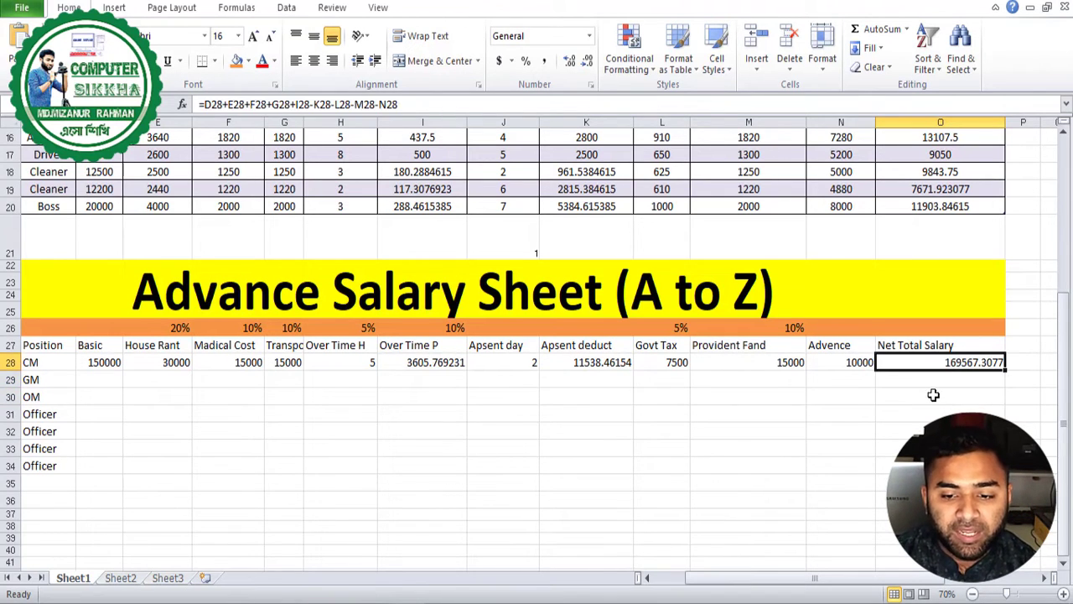
{"action": "left_click", "coordinate": [935, 395]}
{"action": "left_click", "coordinate": [938, 368]}
{"action": "left_click", "coordinate": [926, 358]}
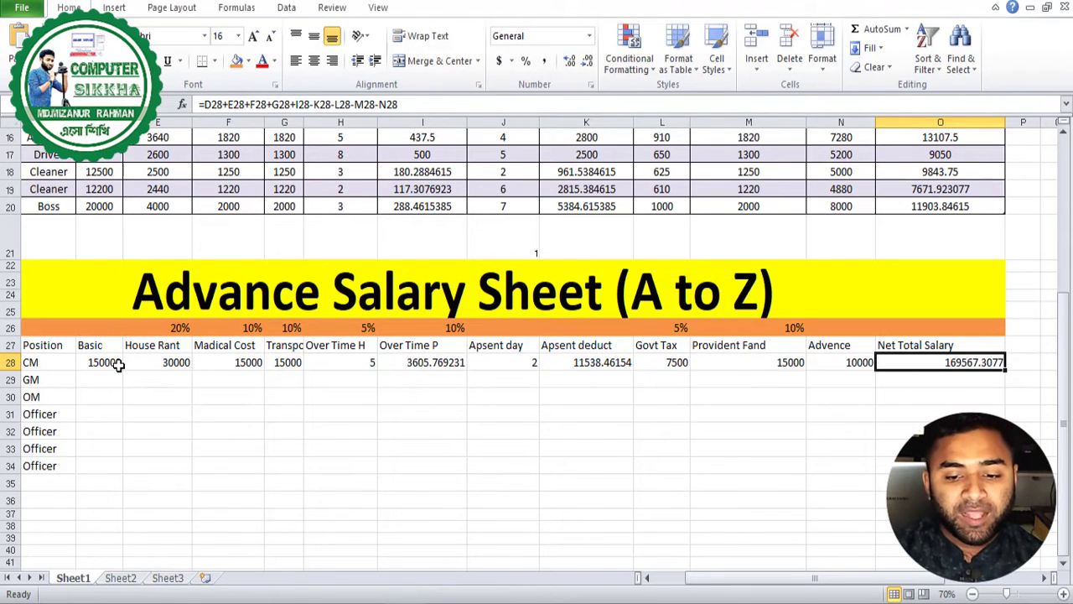
{"action": "left_click", "coordinate": [168, 366]}
{"action": "left_click", "coordinate": [233, 363]}
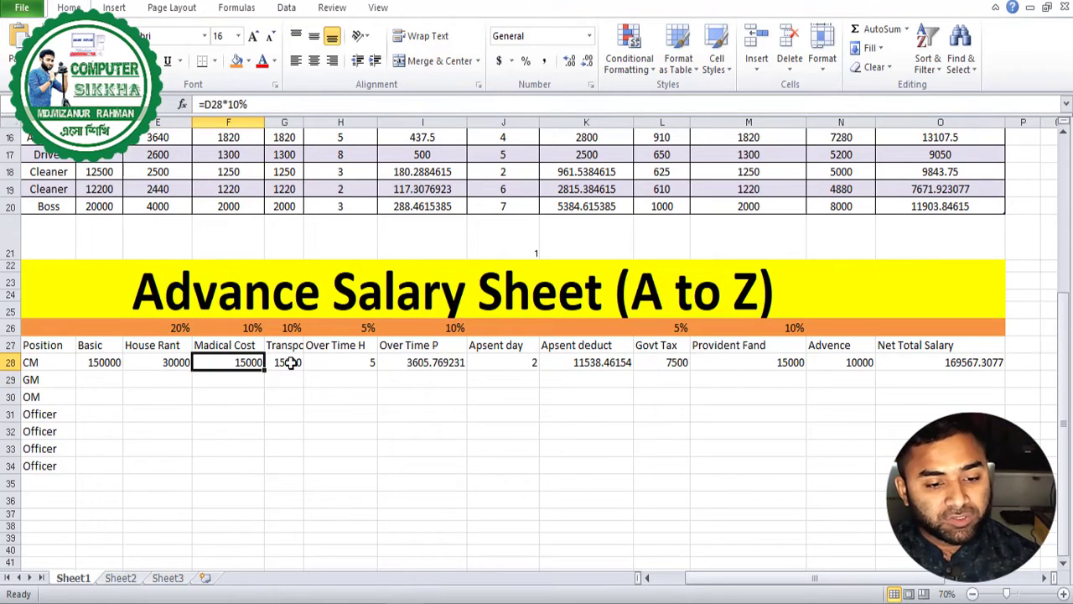
{"action": "left_click", "coordinate": [289, 363]}
{"action": "left_click", "coordinate": [431, 377]}
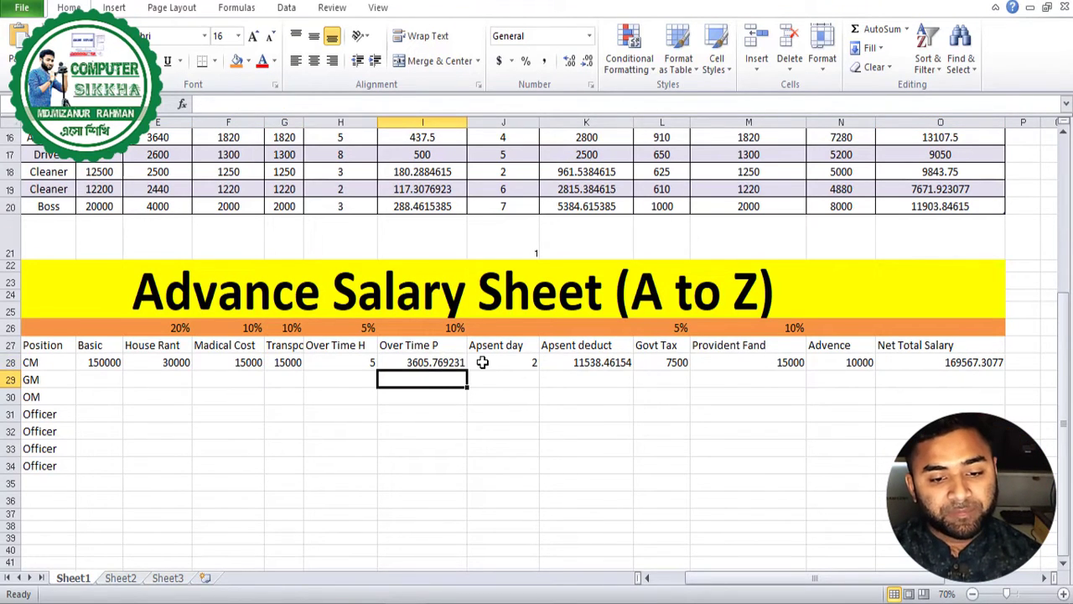
{"action": "left_click", "coordinate": [591, 362]}
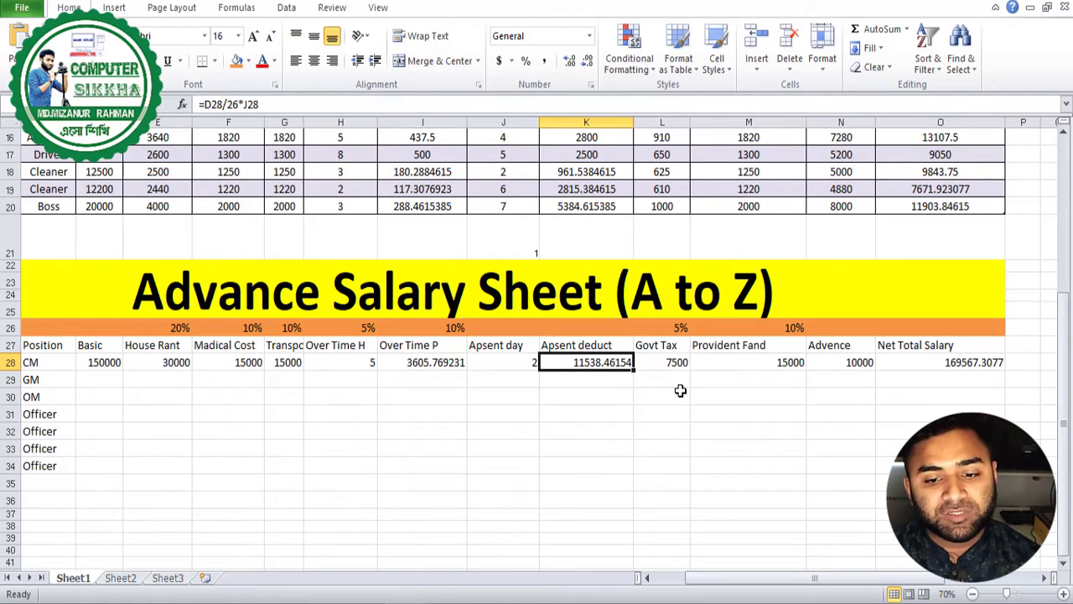
{"action": "left_click", "coordinate": [979, 362]}
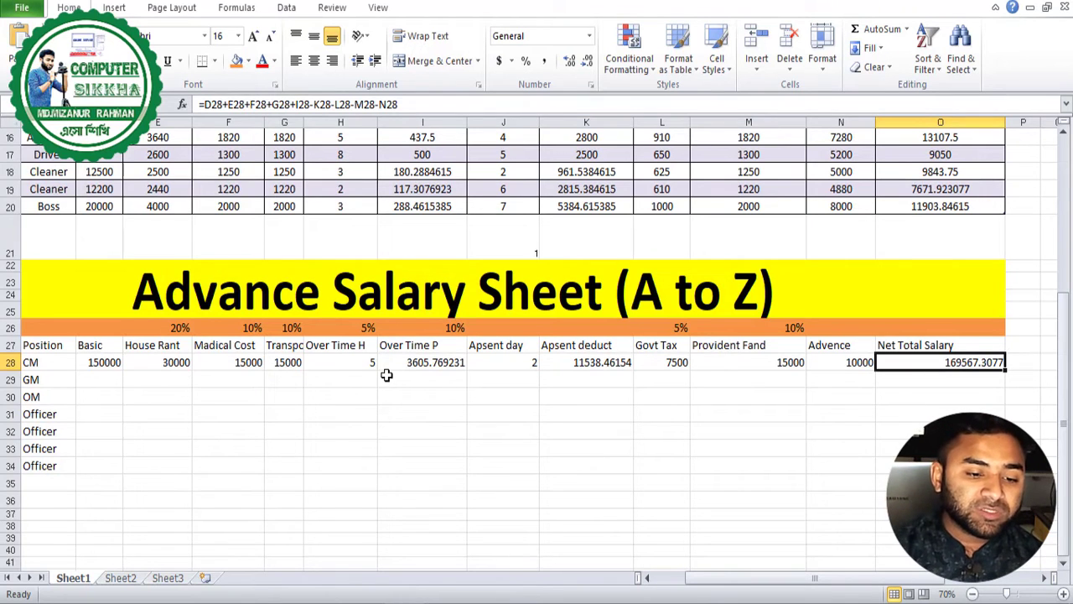
{"action": "scroll", "coordinate": [444, 391], "scroll_direction": "down", "scroll_amount": 1}
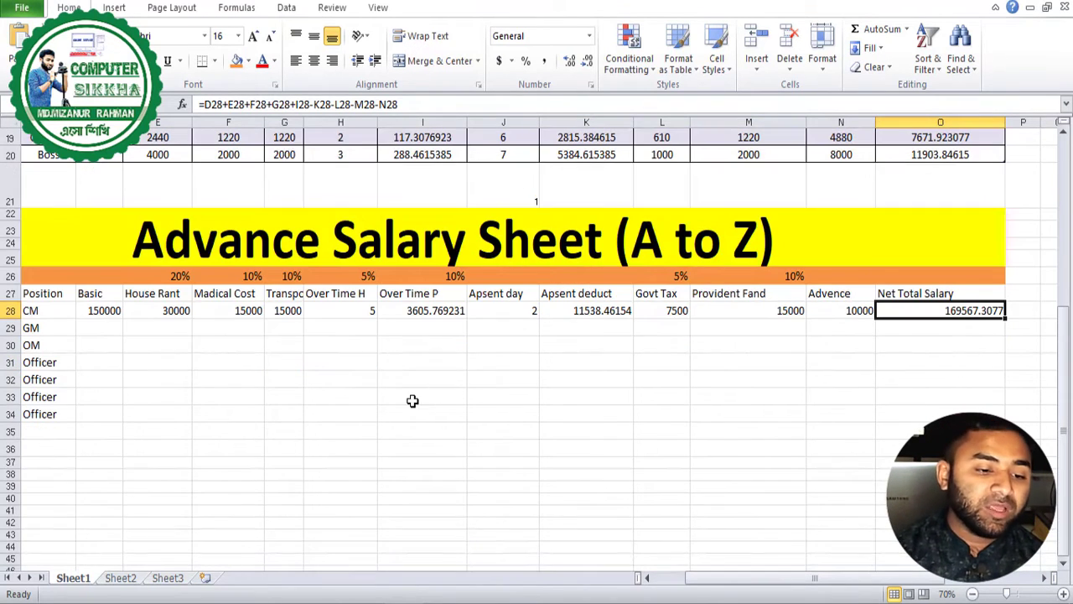
{"action": "left_click", "coordinate": [116, 333]}
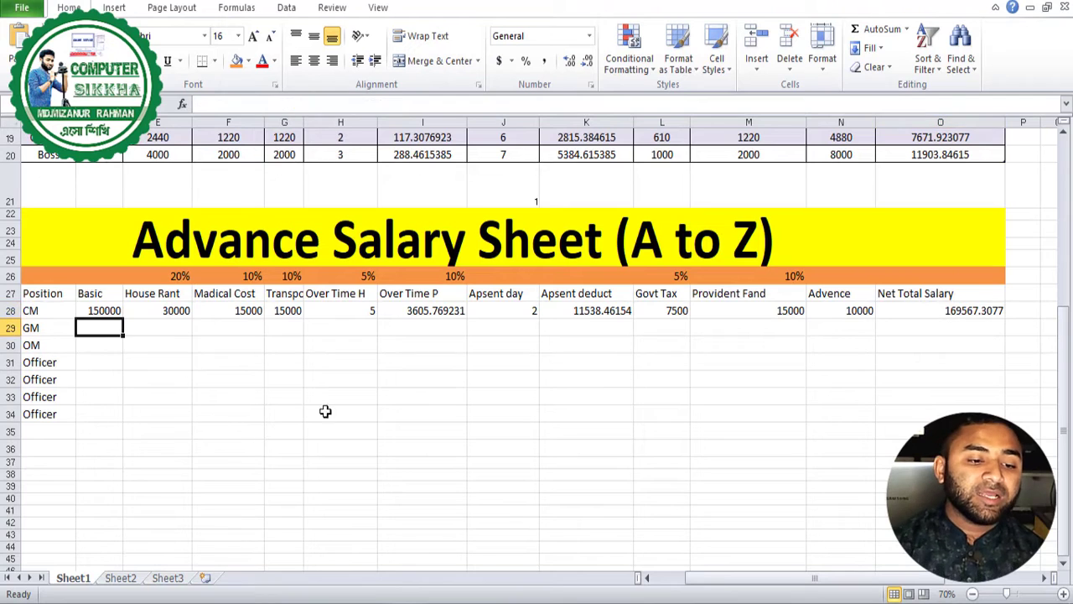
{"action": "scroll", "coordinate": [473, 448], "scroll_direction": "up", "scroll_amount": 1}
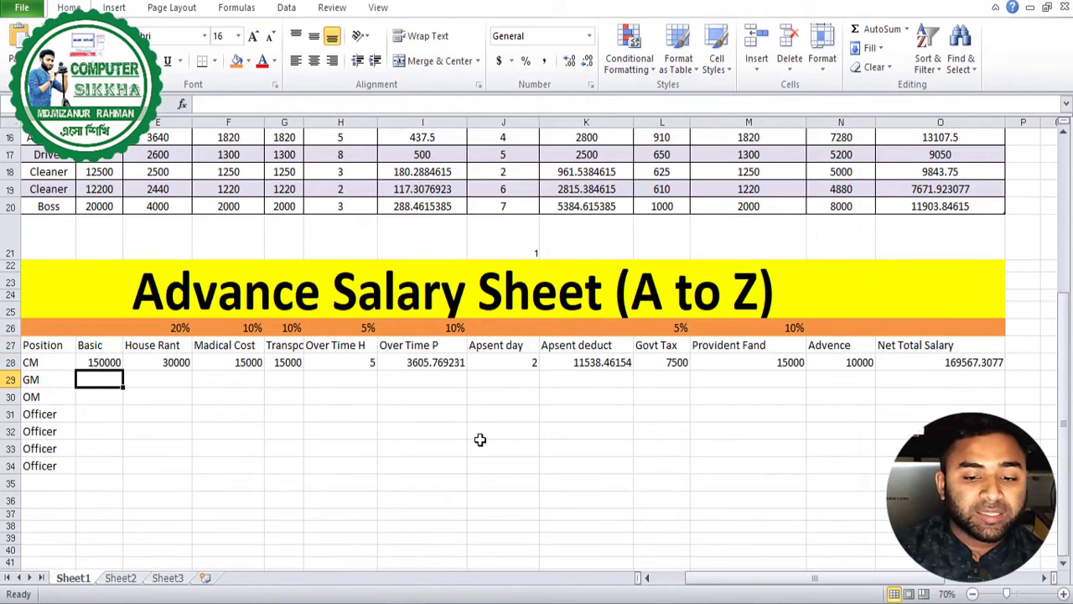
{"action": "left_click", "coordinate": [953, 362]}
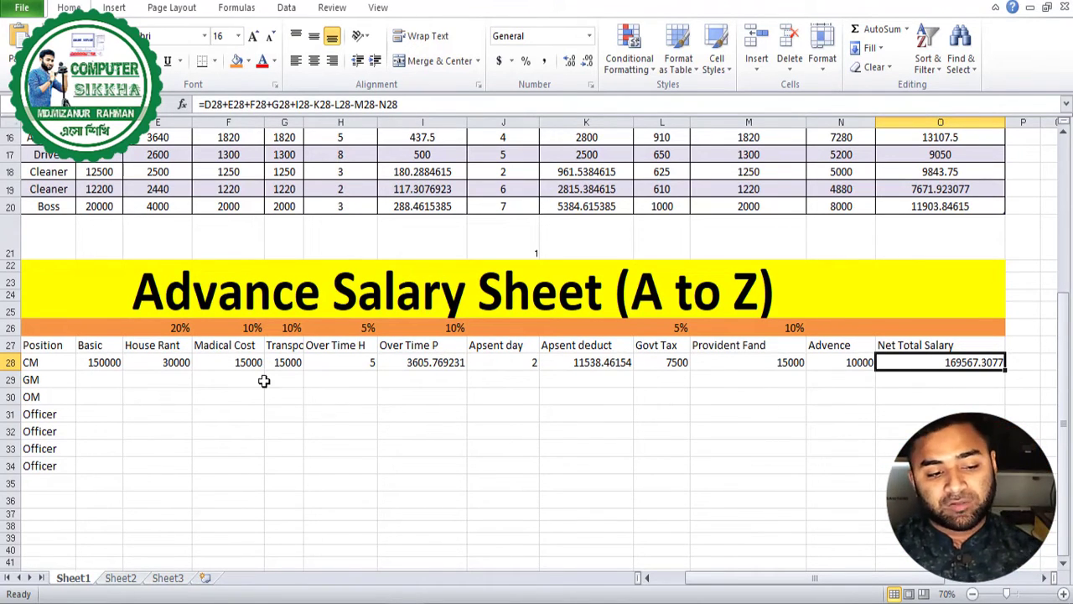
{"action": "left_click", "coordinate": [106, 379]}
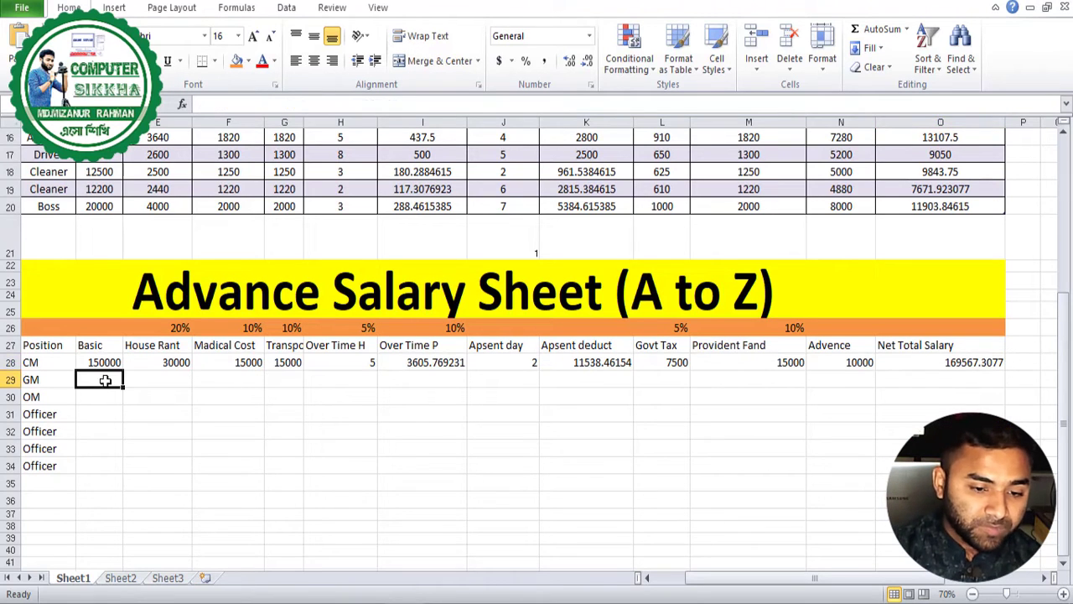
{"action": "left_click", "coordinate": [968, 378]}
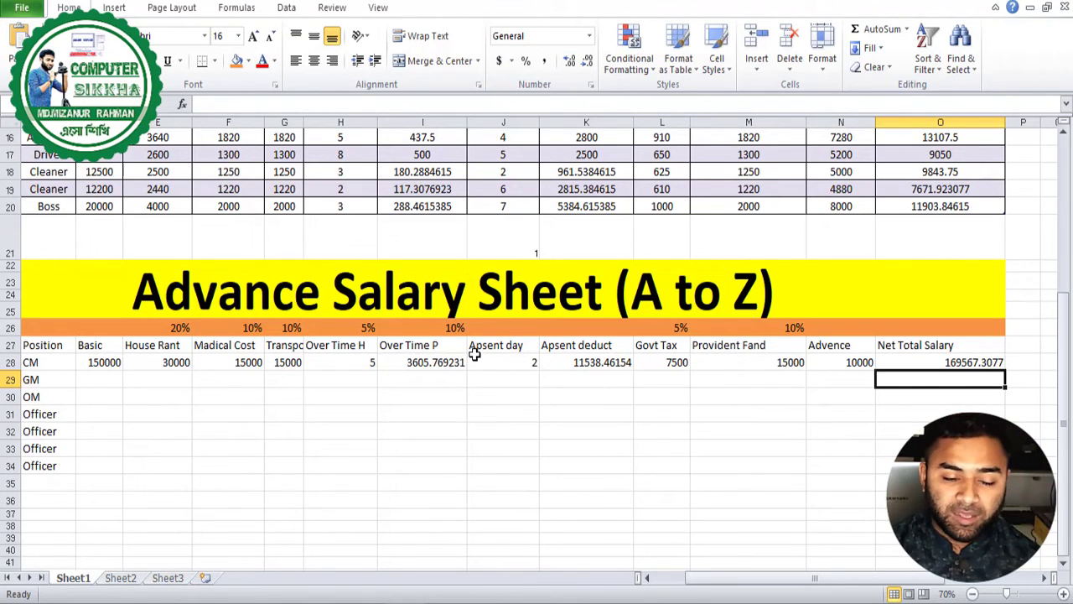
- Try font size 48 on the lower Advance Salary Sheet title and restore it to 72
{"action": "left_click", "coordinate": [145, 289]}
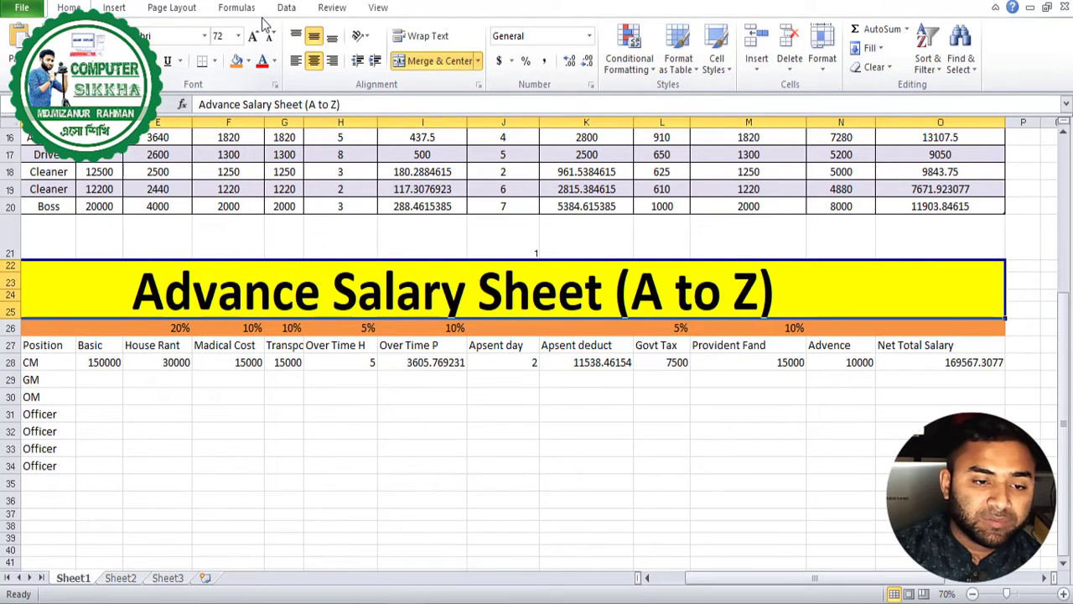
{"action": "left_click", "coordinate": [269, 36]}
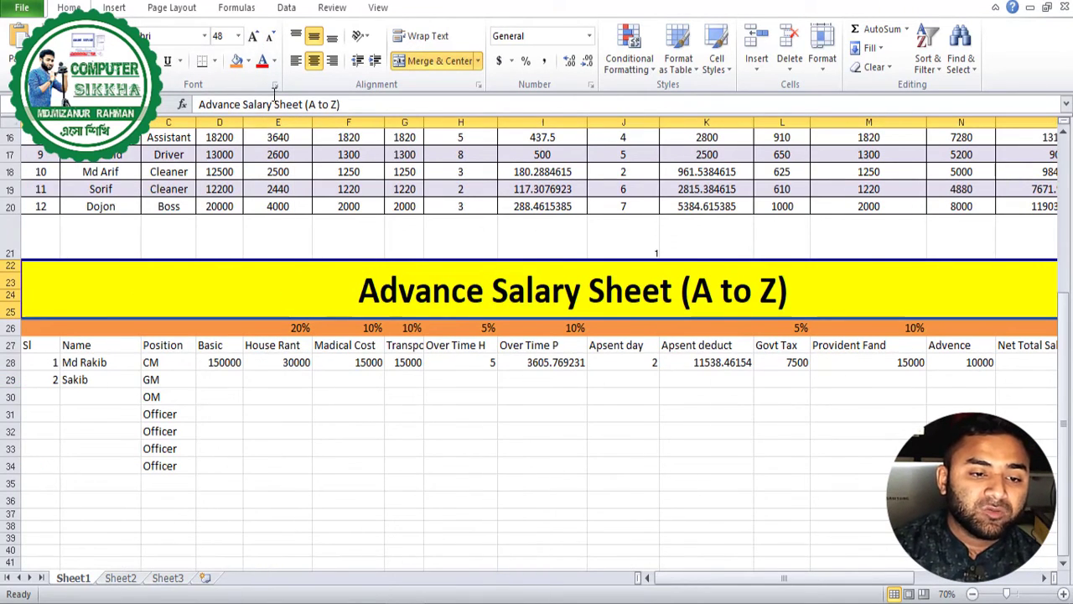
{"action": "left_click", "coordinate": [253, 36]}
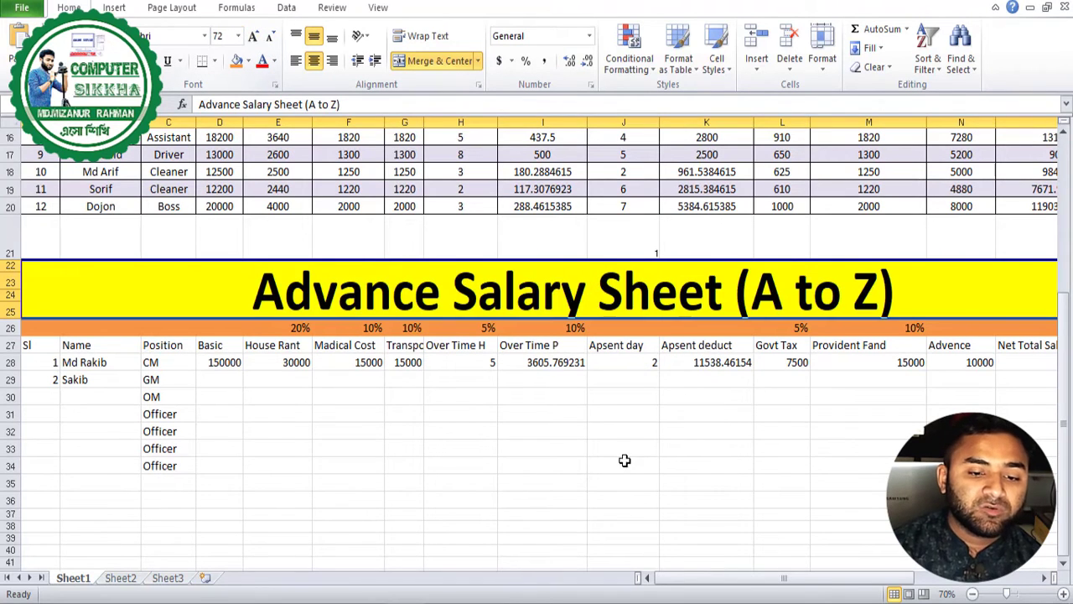
{"action": "left_click", "coordinate": [575, 434]}
{"action": "scroll", "coordinate": [558, 388], "scroll_direction": "down", "scroll_amount": 1}
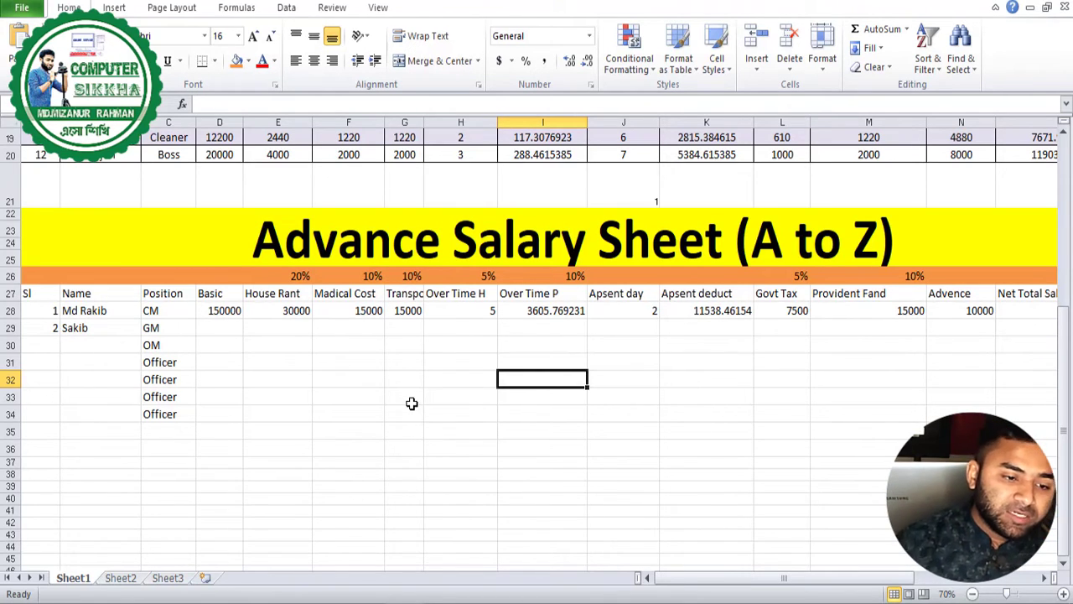
{"action": "left_click", "coordinate": [117, 347]}
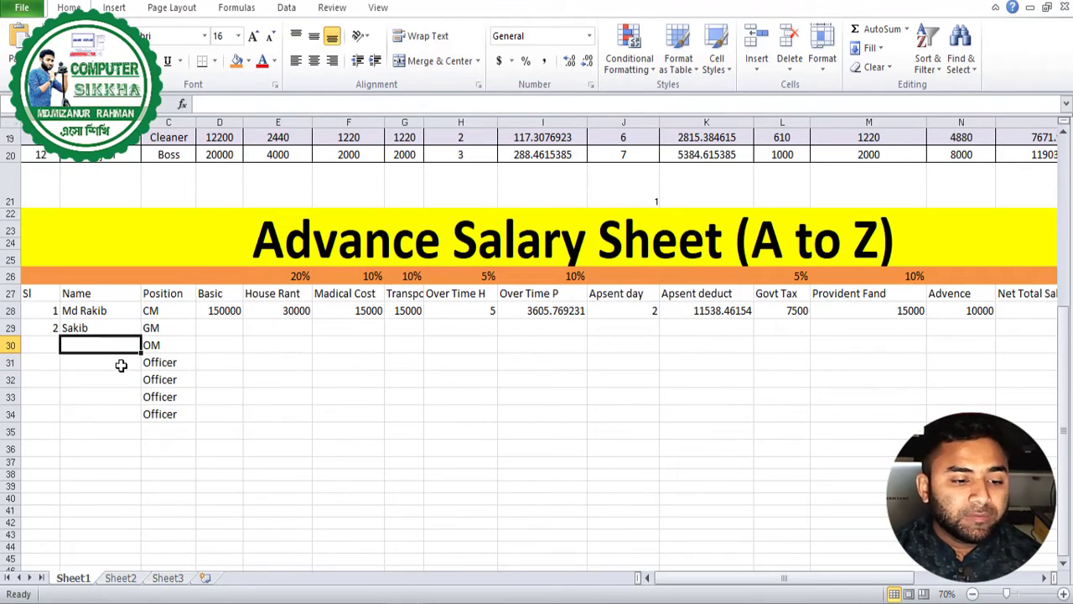
{"action": "type", "text": "sdfg"}
{"action": "key", "text": "Return"}
{"action": "type", "text": "s"}
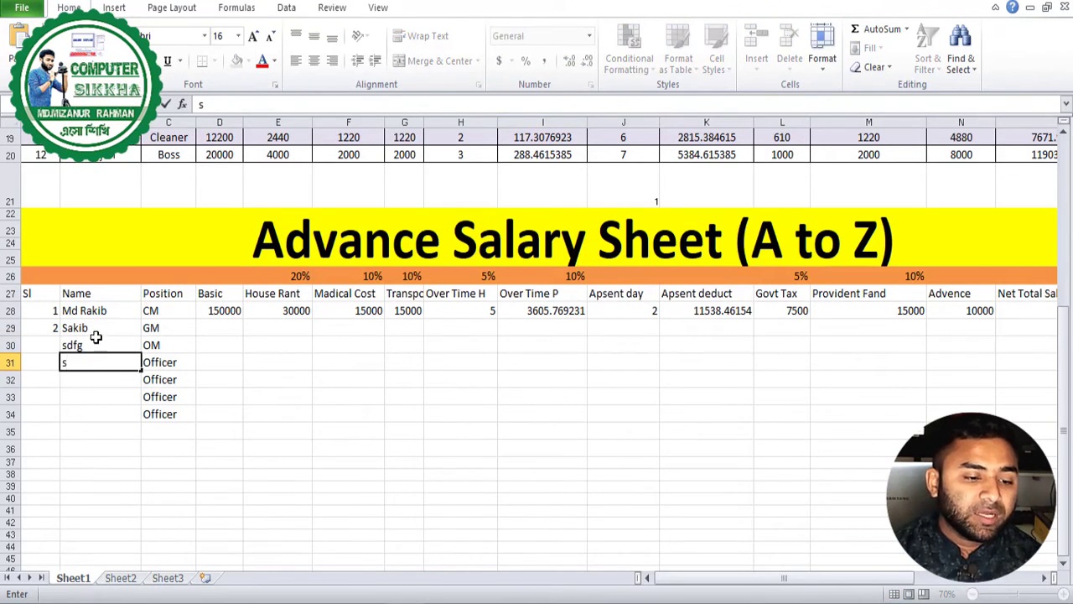
{"action": "left_click", "coordinate": [92, 343]}
{"action": "key", "text": "BackSpace"}
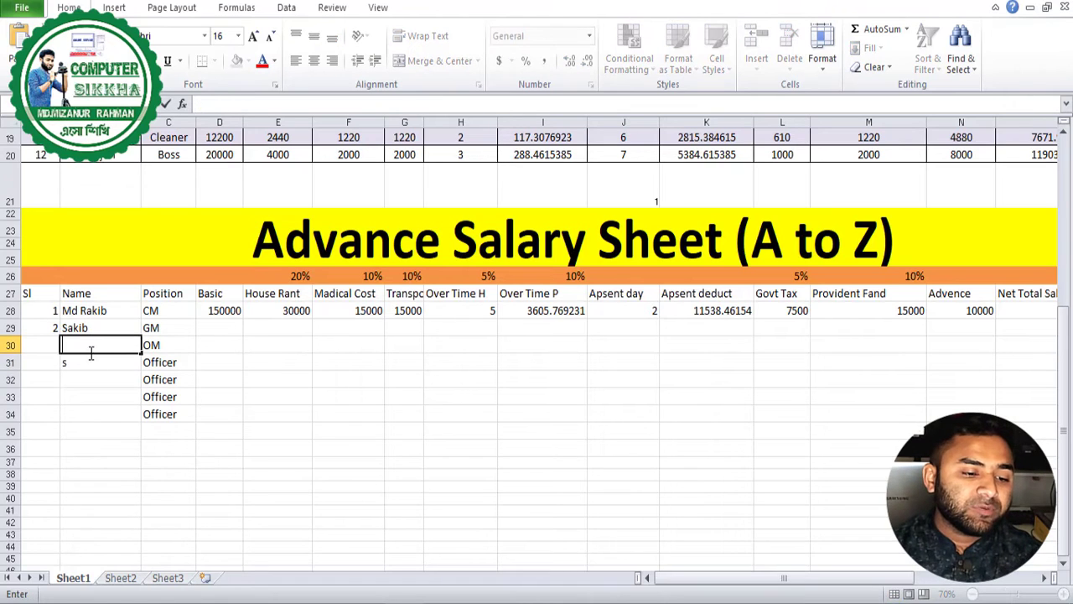
{"action": "left_click", "coordinate": [87, 357]}
{"action": "key", "text": "BackSpace"}
- Copy the second employee's name from B29 down the Name column through row 37
{"action": "left_click", "coordinate": [90, 329]}
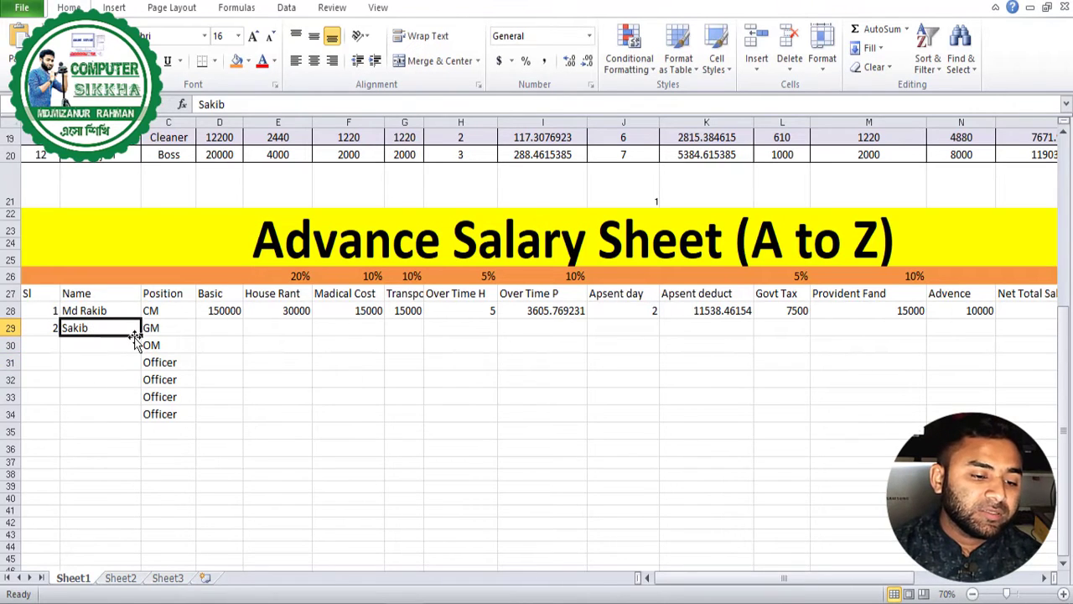
{"action": "left_click_drag", "start_coordinate": [141, 336], "coordinate": [138, 421]}
{"action": "left_click", "coordinate": [93, 435]}
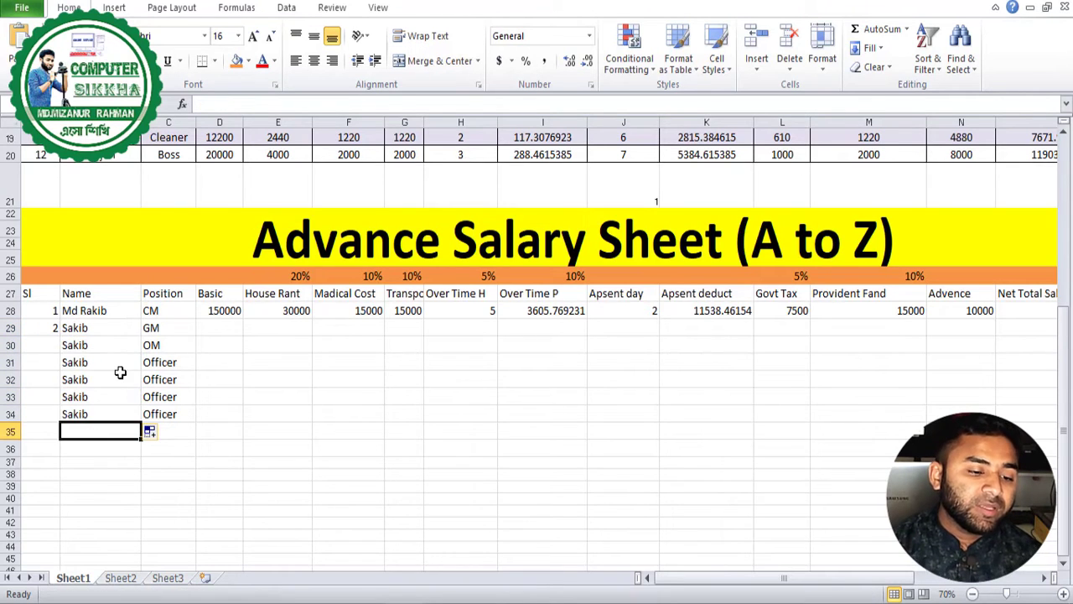
{"action": "left_click", "coordinate": [106, 344]}
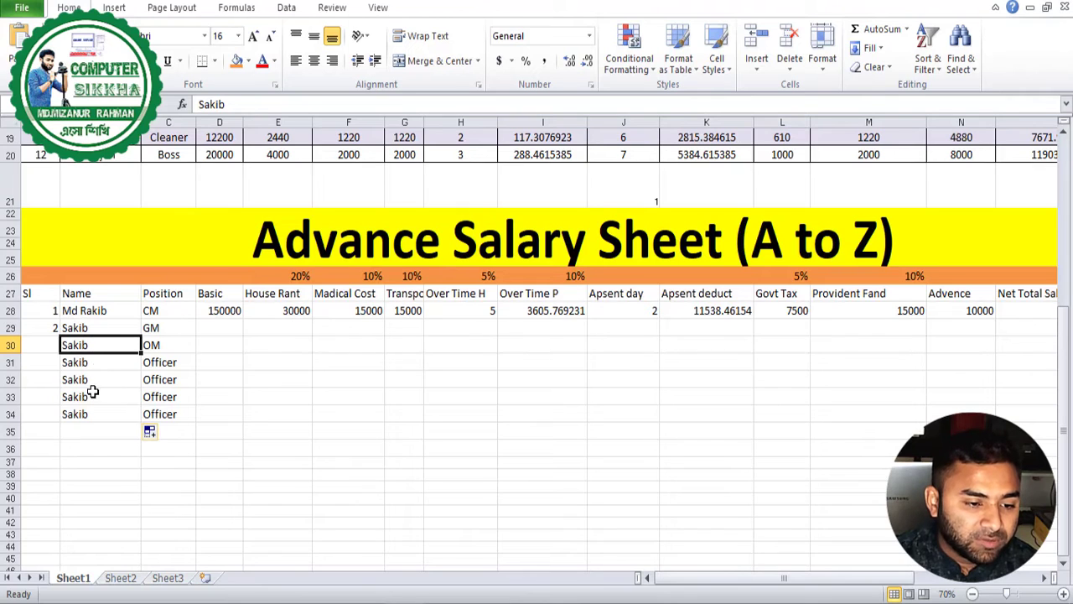
{"action": "left_click", "coordinate": [90, 413]}
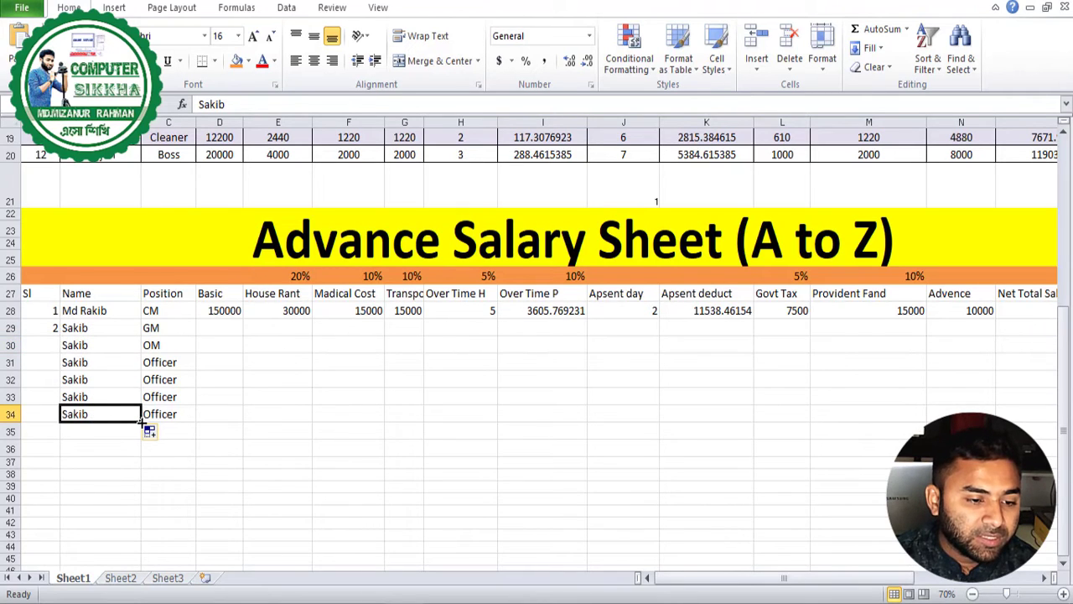
{"action": "left_click", "coordinate": [47, 311]}
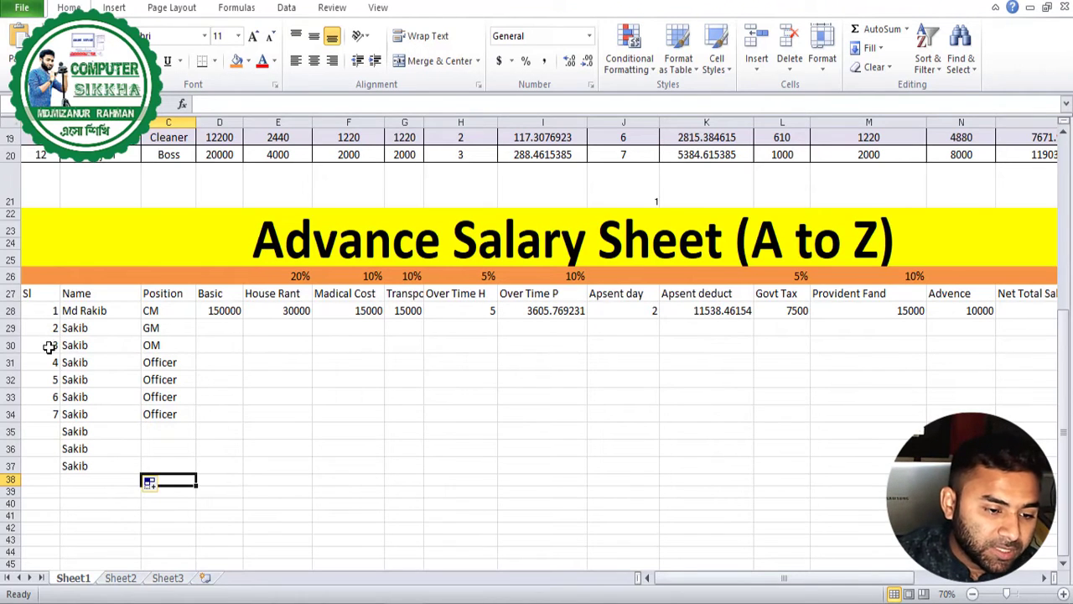
{"action": "left_click_drag", "start_coordinate": [53, 344], "coordinate": [46, 408]}
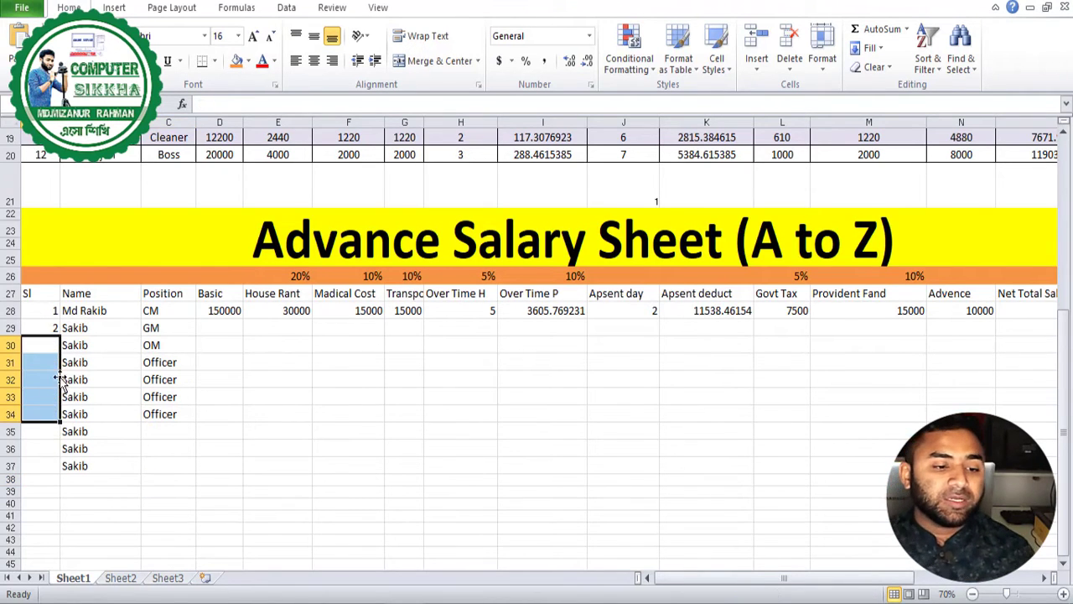
{"action": "key", "text": "Delete"}
{"action": "left_click", "coordinate": [99, 330]}
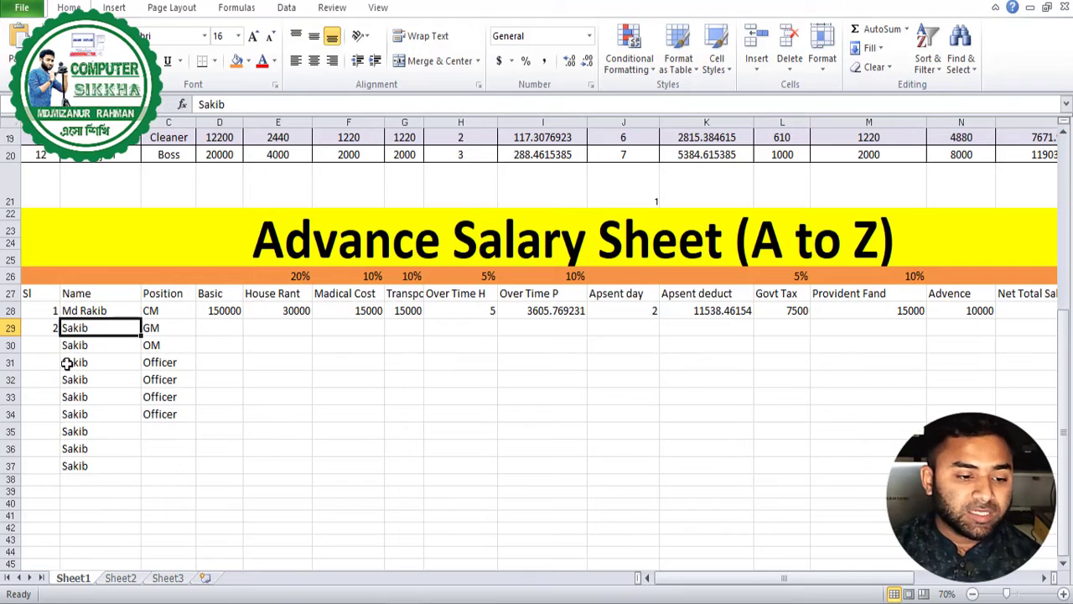
{"action": "left_click", "coordinate": [50, 315]}
{"action": "left_click_drag", "start_coordinate": [51, 318], "coordinate": [50, 328]}
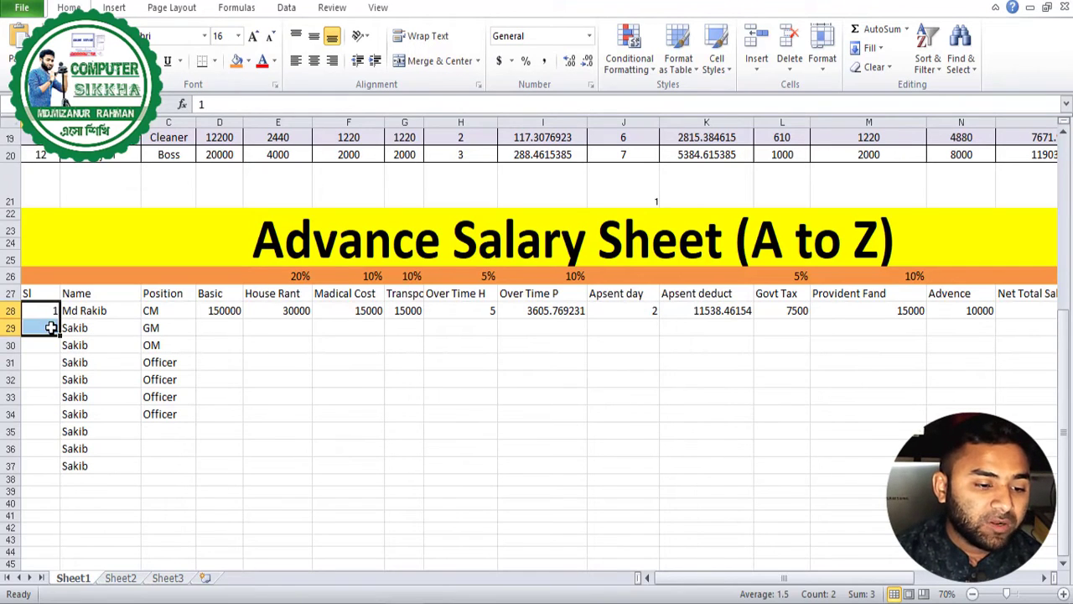
{"action": "left_click", "coordinate": [29, 346]}
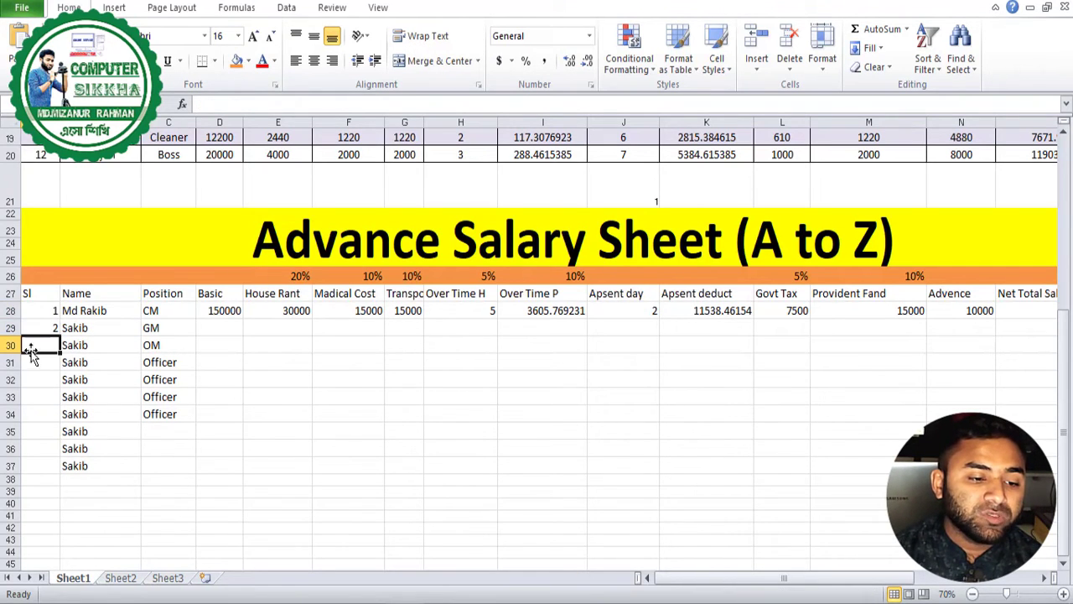
{"action": "left_click", "coordinate": [33, 310]}
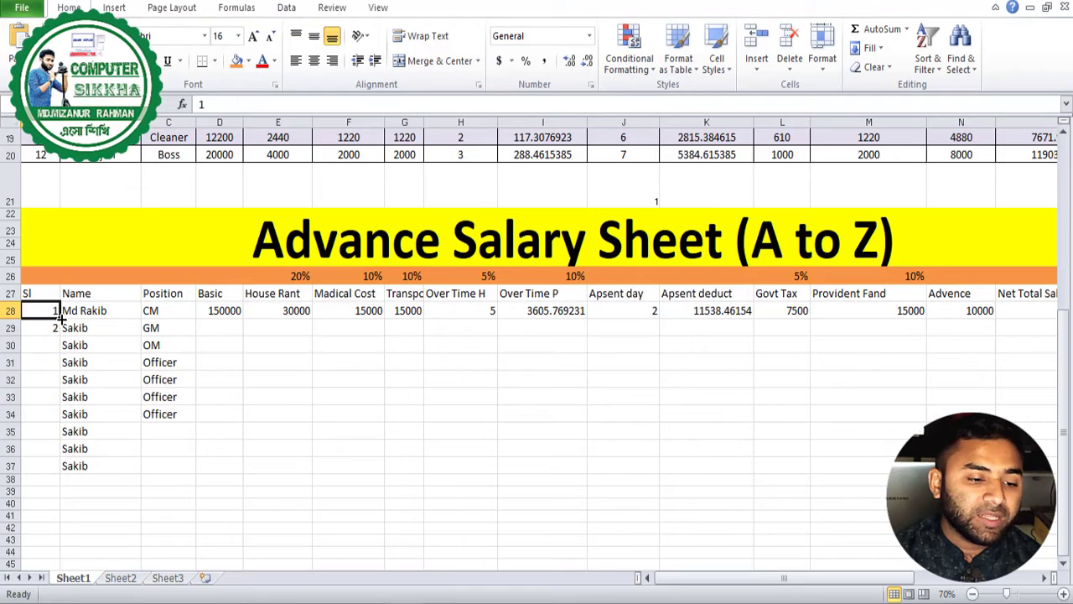
{"action": "left_click_drag", "start_coordinate": [61, 319], "coordinate": [61, 331]}
{"action": "left_click", "coordinate": [45, 359]}
{"action": "key", "text": "ctrl+z"}
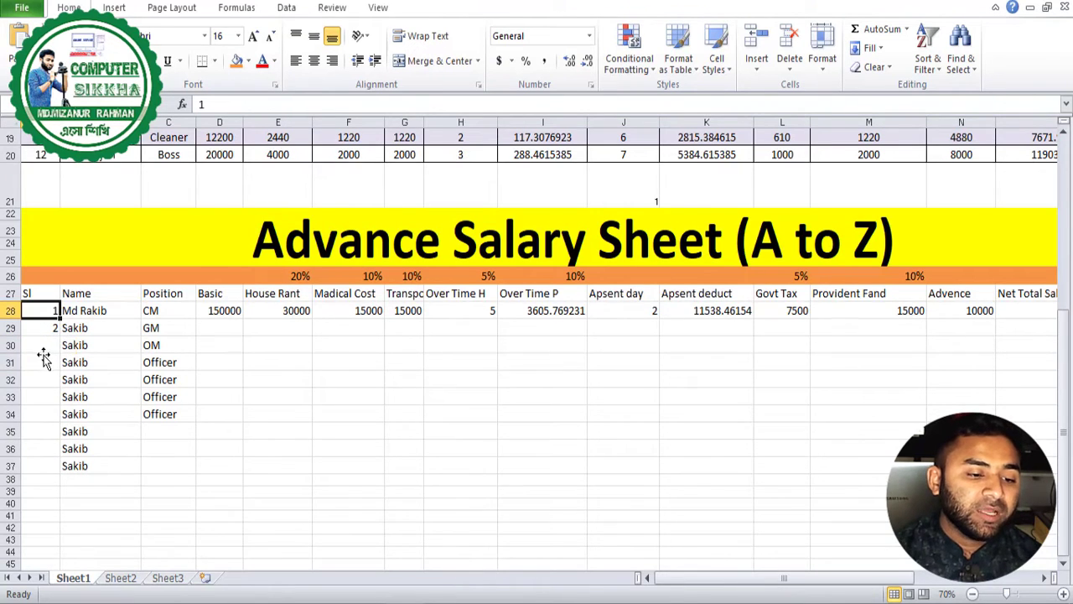
- Extend the Sl series from A28:A29 down to row 37 so the employees are numbered 1 to 10
{"action": "left_click", "coordinate": [40, 324]}
{"action": "left_click_drag", "start_coordinate": [38, 313], "coordinate": [59, 471]}
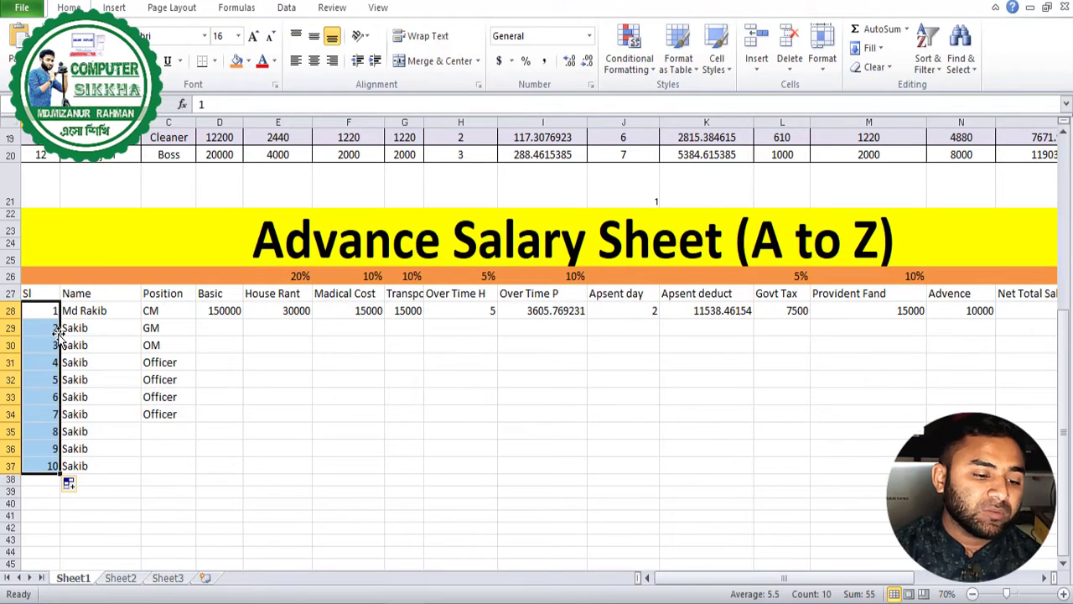
{"action": "left_click", "coordinate": [117, 436]}
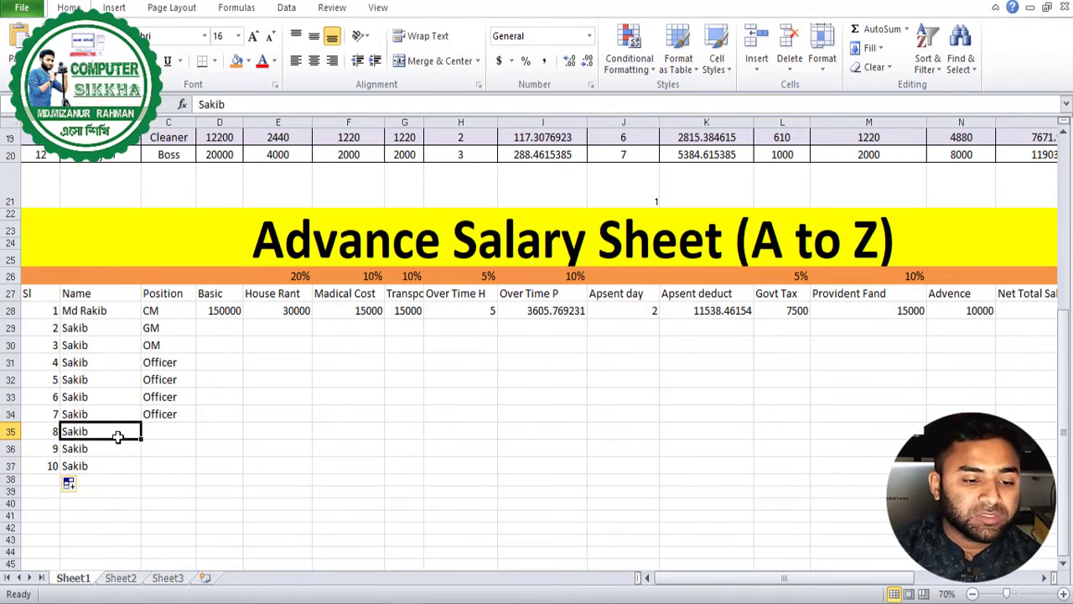
- Copy the Officer position from C34 down through C37
{"action": "left_click", "coordinate": [152, 433]}
{"action": "left_click", "coordinate": [161, 414]}
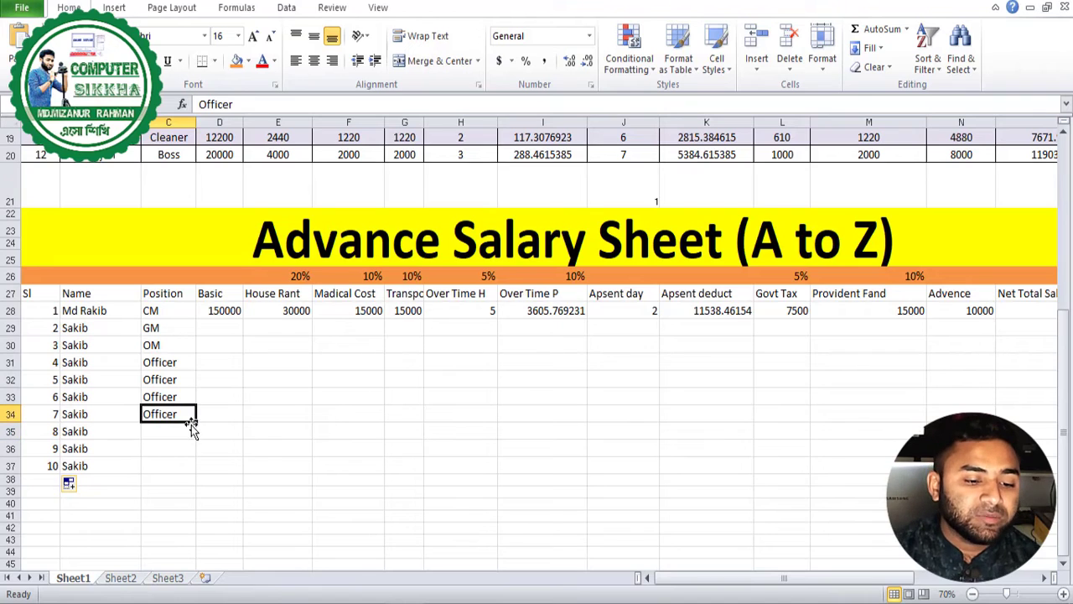
{"action": "left_click_drag", "start_coordinate": [196, 423], "coordinate": [170, 469]}
{"action": "left_click", "coordinate": [170, 469]}
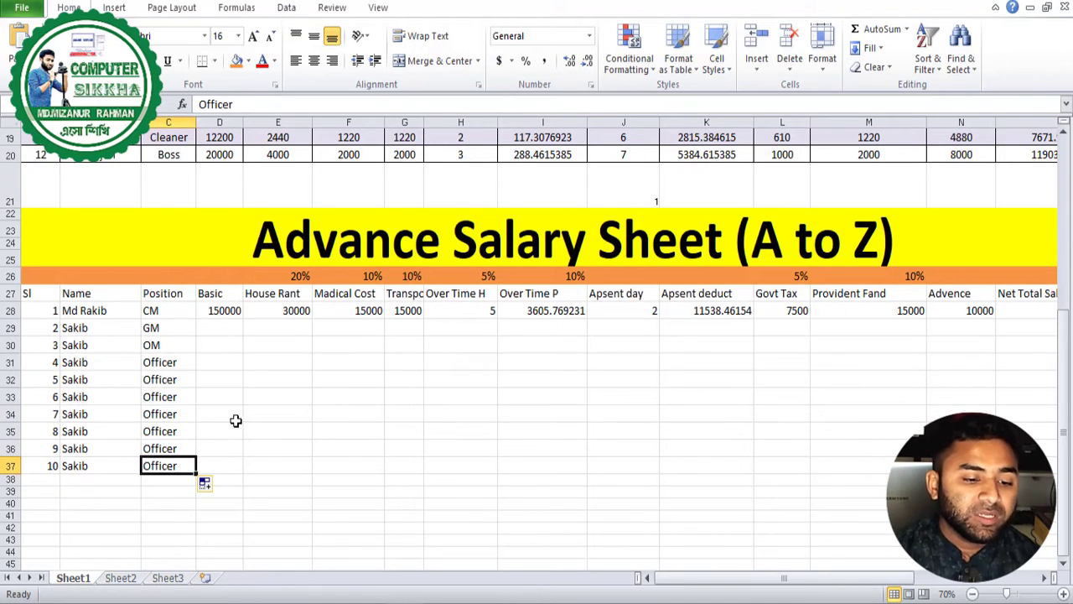
- Enter basic pay in D29:D37 as 120000, 100000, 90000, 80000, 70000, 60000, 50000, 40000 and 30000
{"action": "left_click", "coordinate": [234, 394]}
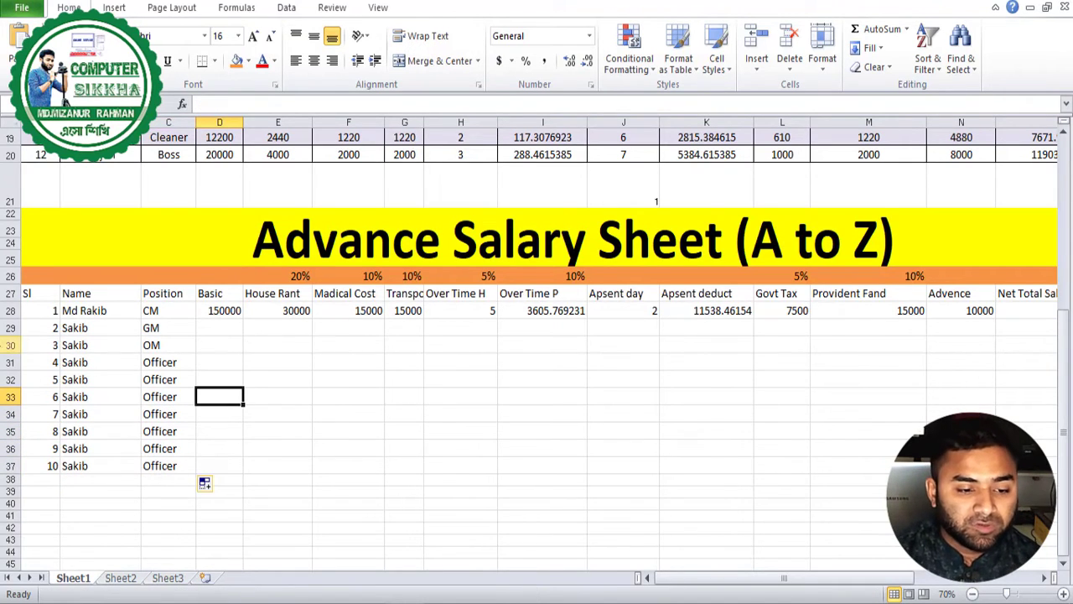
{"action": "left_click", "coordinate": [230, 325]}
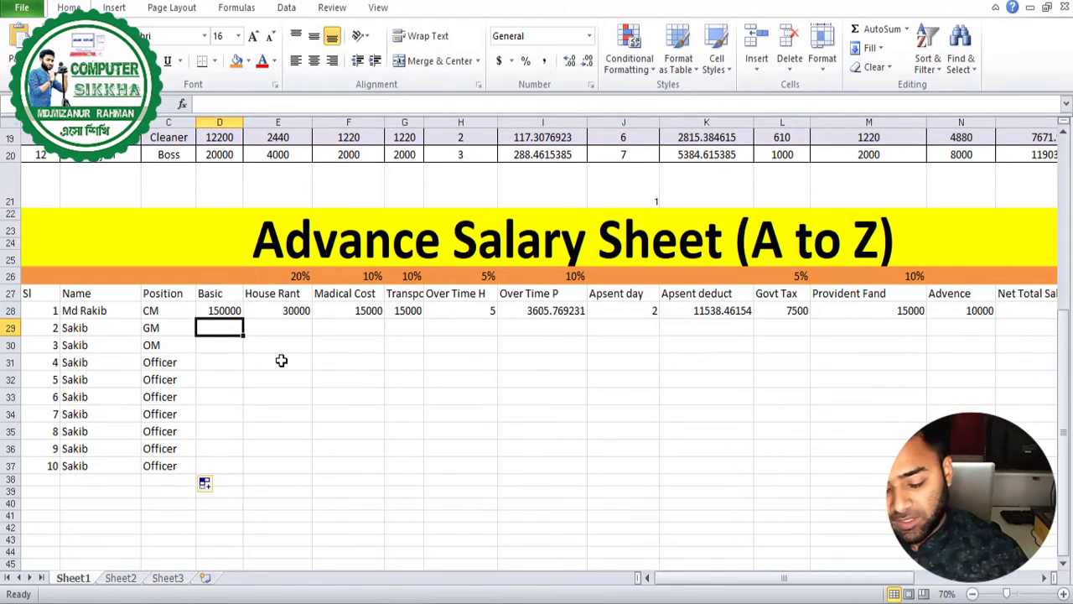
{"action": "type", "text": "120"}
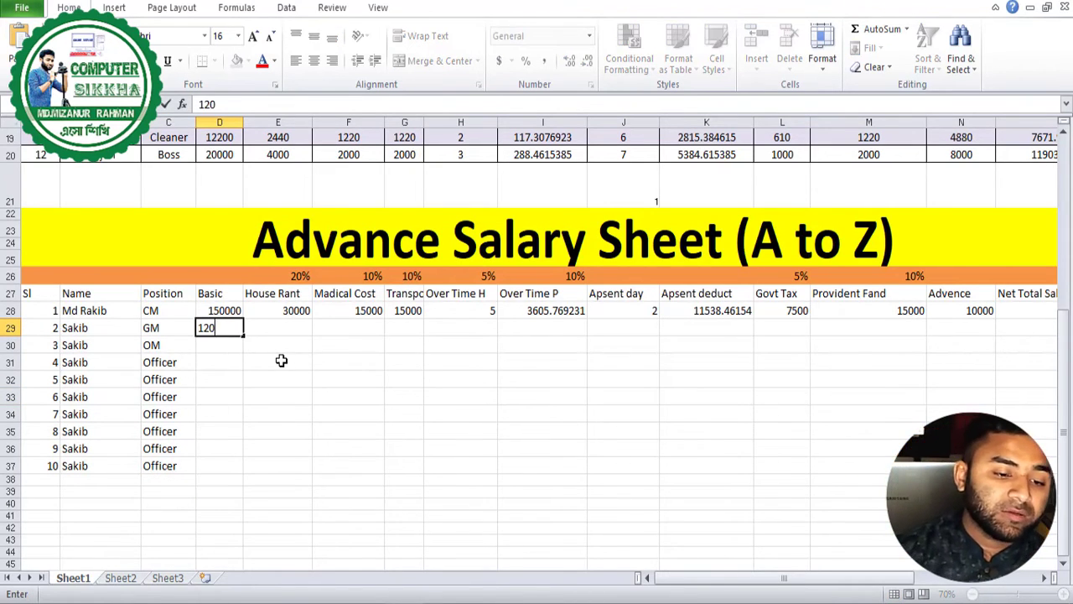
{"action": "type", "text": "000"}
{"action": "key", "text": "Return"}
{"action": "type", "text": "1"}
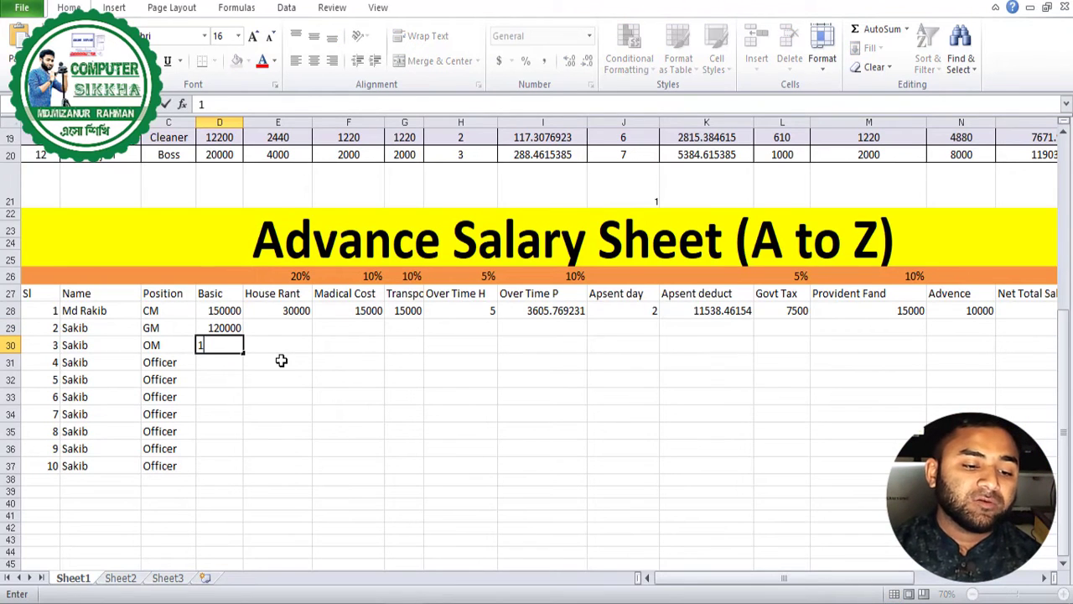
{"action": "type", "text": "0000"}
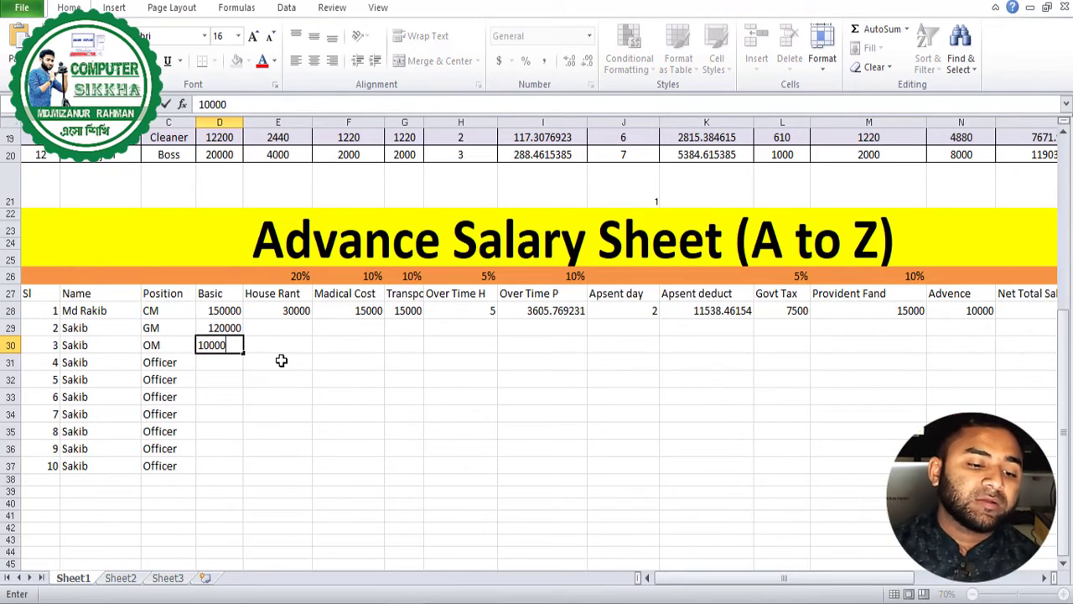
{"action": "type", "text": "0"}
{"action": "key", "text": "Return"}
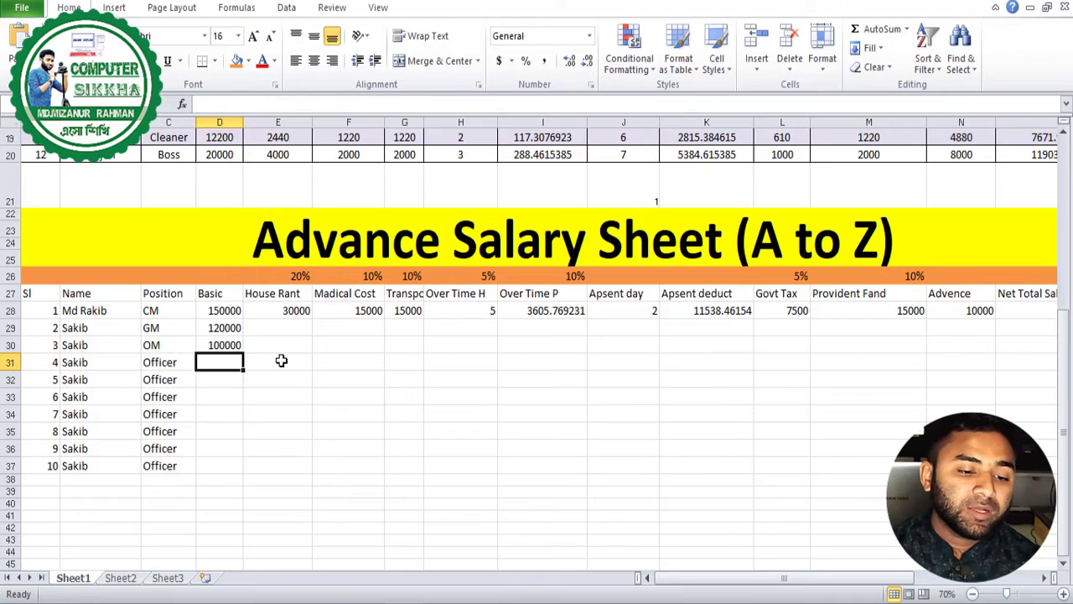
{"action": "type", "text": "90"}
{"action": "type", "text": "000"}
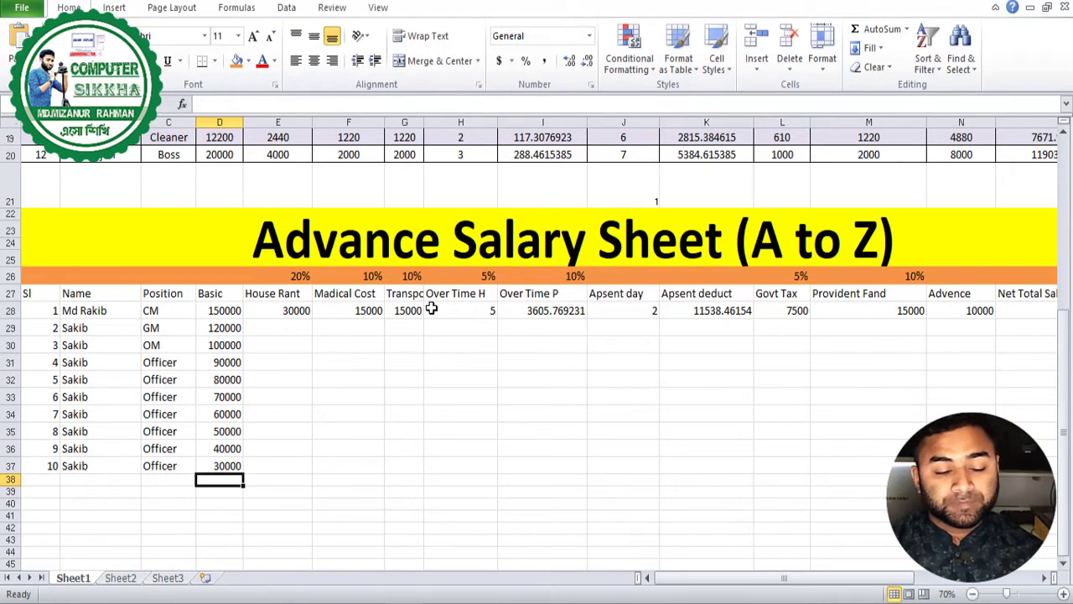
- Fill the House Rant formula =D28*20% from E28 down to E37 for all ten employees
{"action": "left_click", "coordinate": [300, 309]}
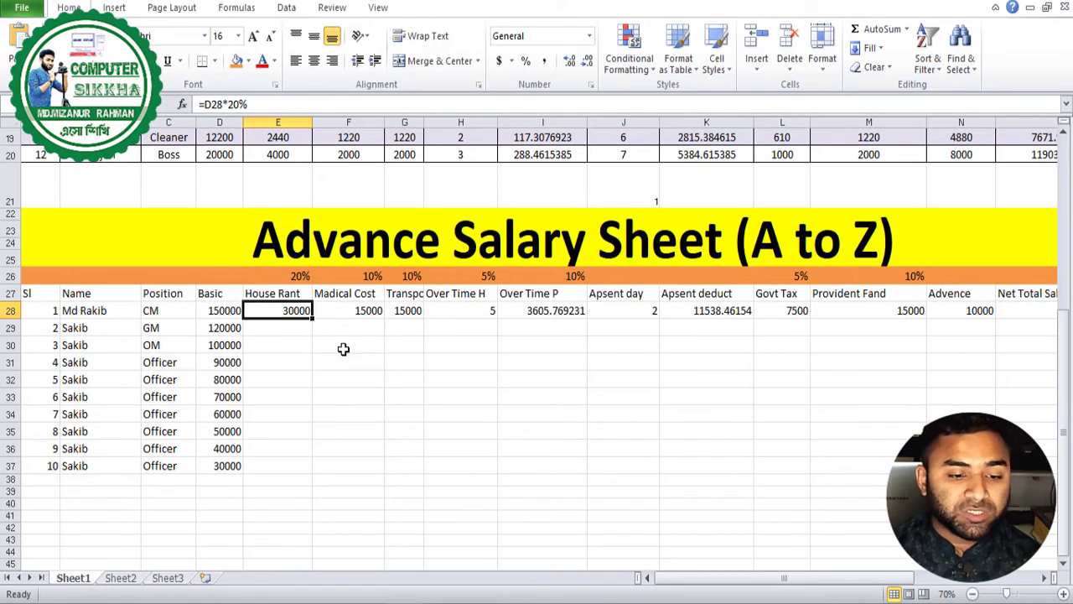
{"action": "left_click", "coordinate": [275, 344]}
{"action": "left_click", "coordinate": [279, 326]}
{"action": "left_click", "coordinate": [284, 314]}
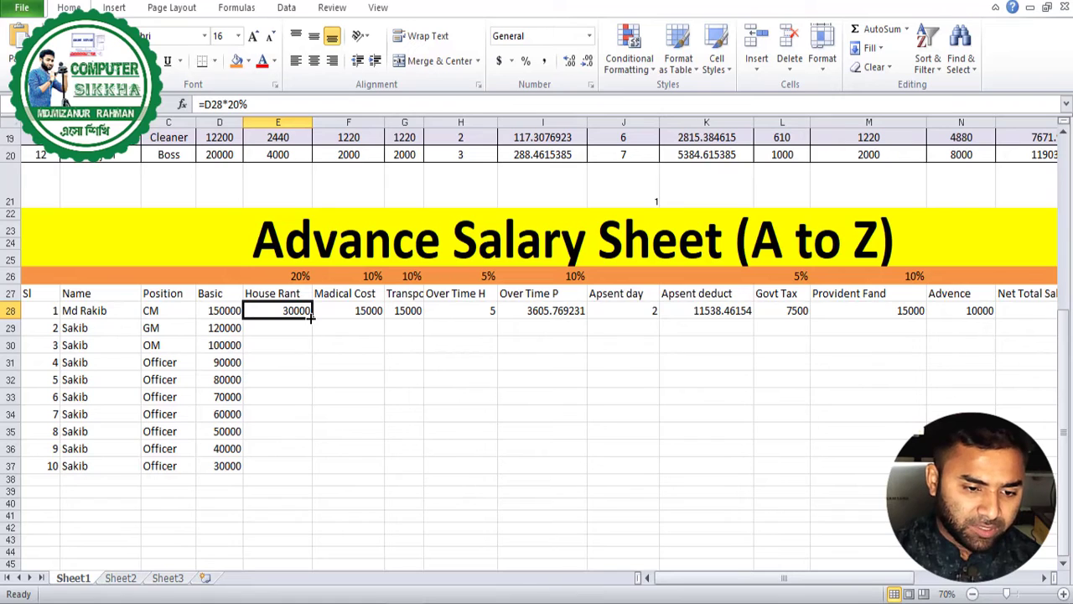
{"action": "double_click", "coordinate": [310, 316]}
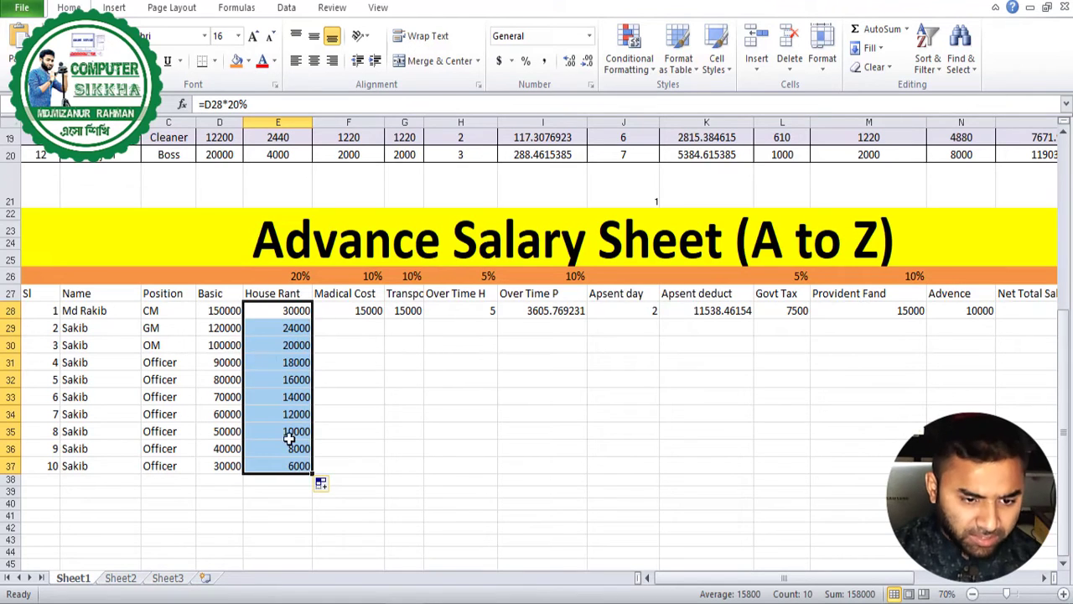
- Fill the 10% Madical Cost and transport formulas from F28 and G28 down to row 37
{"action": "left_click", "coordinate": [378, 362]}
{"action": "left_click", "coordinate": [365, 308]}
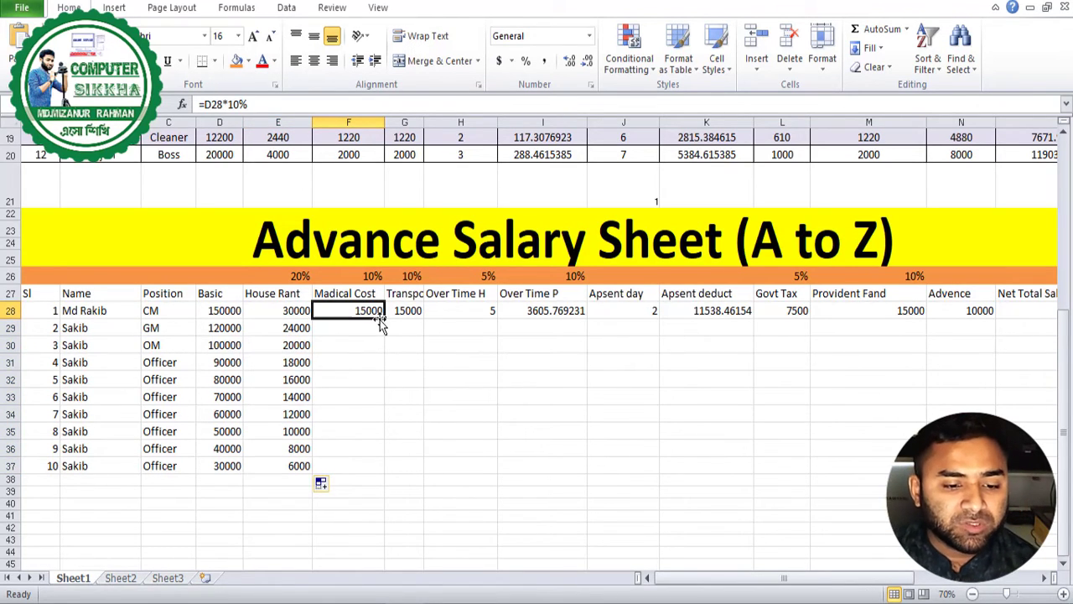
{"action": "double_click", "coordinate": [384, 319]}
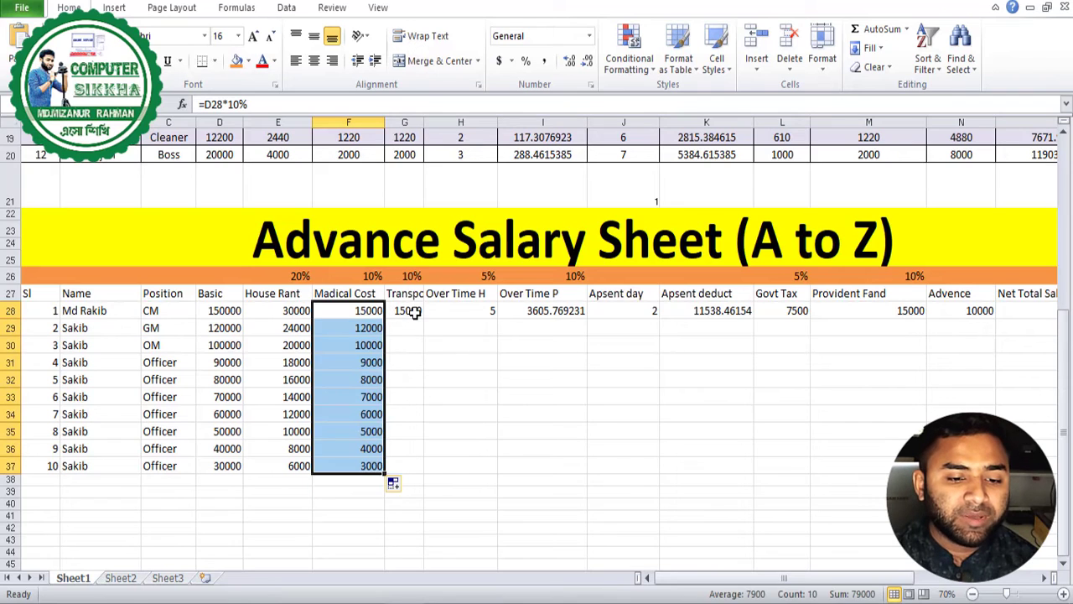
{"action": "left_click", "coordinate": [411, 311]}
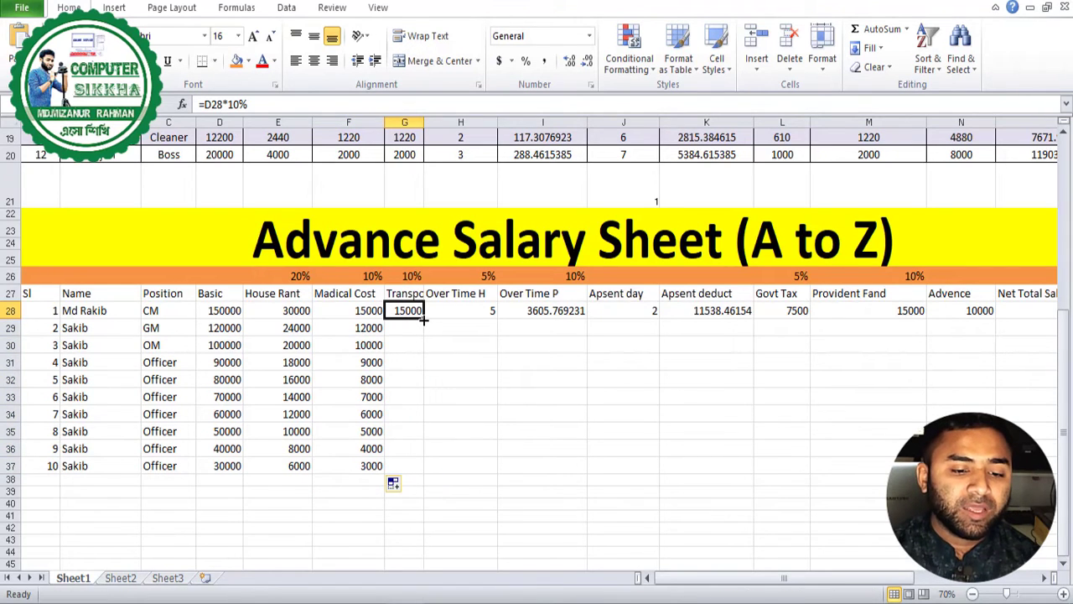
{"action": "double_click", "coordinate": [424, 317]}
- Enter the overtime hours 4, 6, 2, 6, 5, 5, 6, 8 and 8 in H29:H37
{"action": "left_click", "coordinate": [479, 311]}
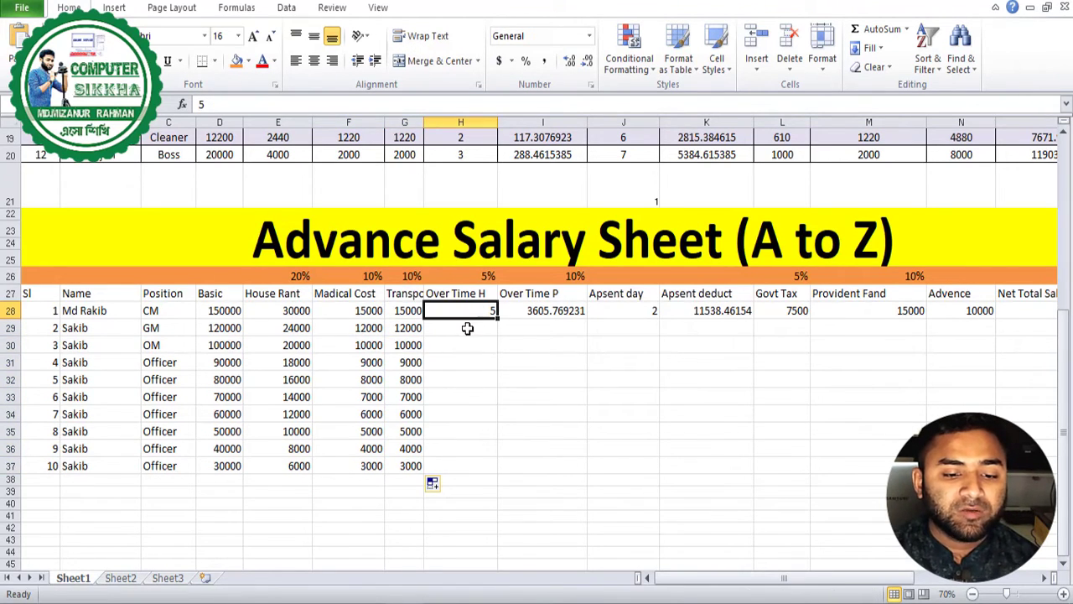
{"action": "left_click", "coordinate": [480, 337]}
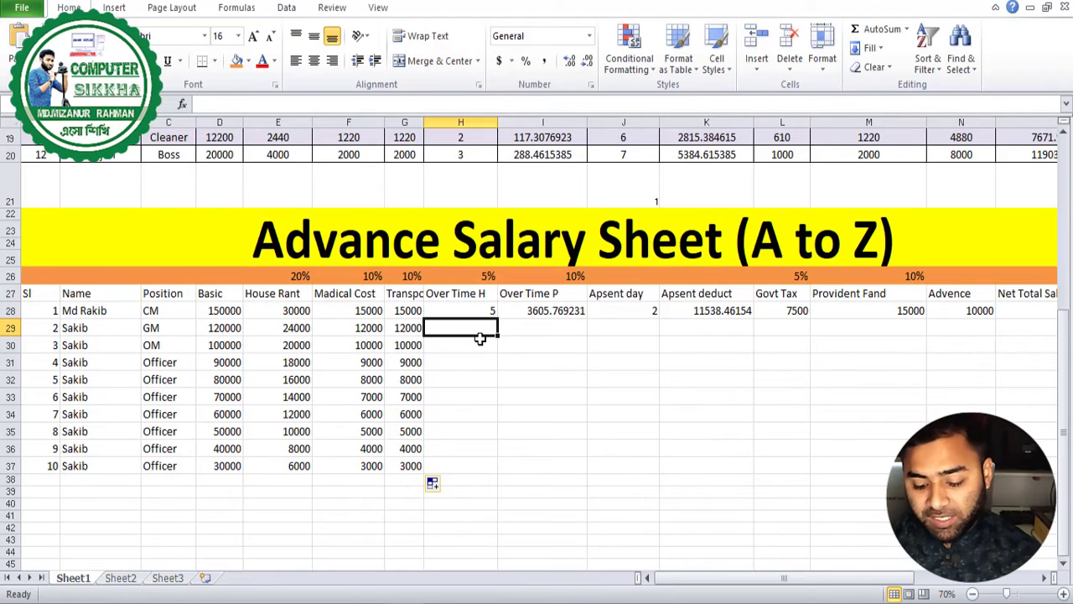
{"action": "type", "text": "4"}
{"action": "key", "text": "Return"}
{"action": "left_click", "coordinate": [472, 360]}
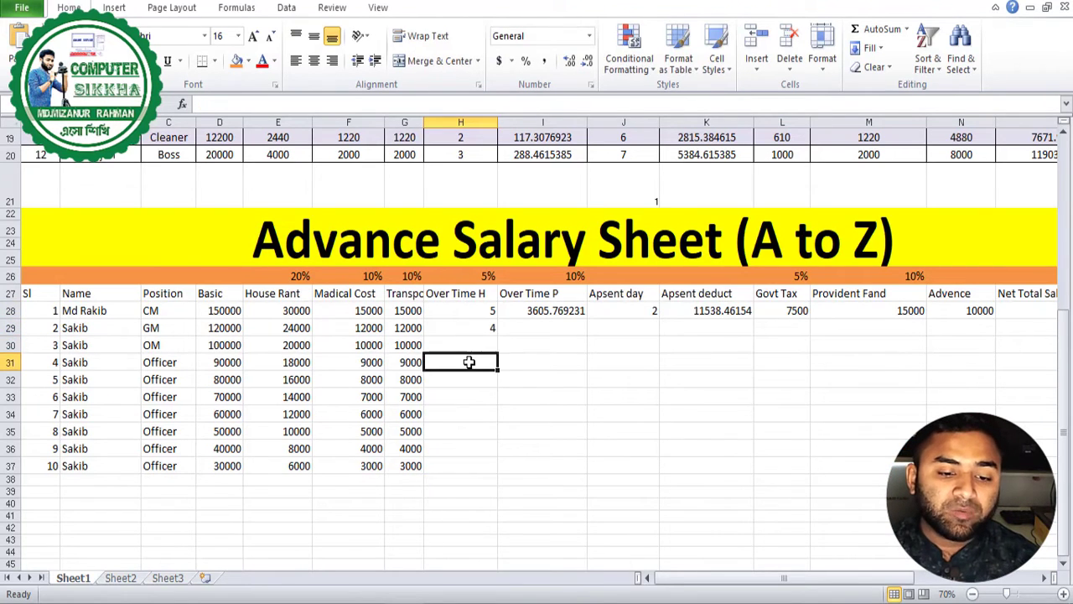
{"action": "type", "text": "2"}
{"action": "key", "text": "Return"}
{"action": "type", "text": "6"}
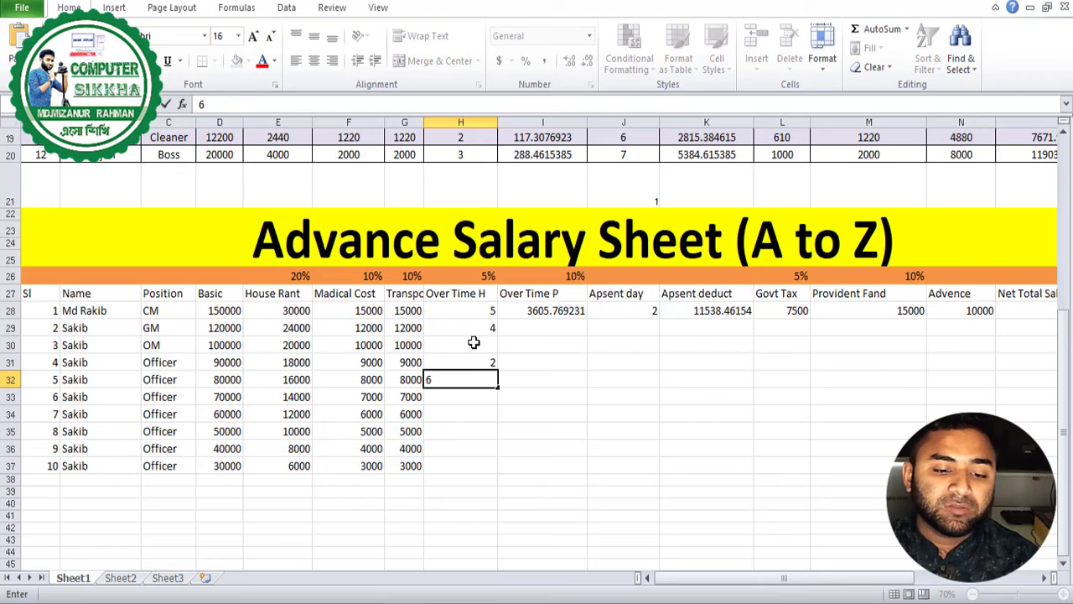
{"action": "left_click", "coordinate": [475, 343]}
{"action": "type", "text": "6"}
{"action": "left_click", "coordinate": [463, 399]}
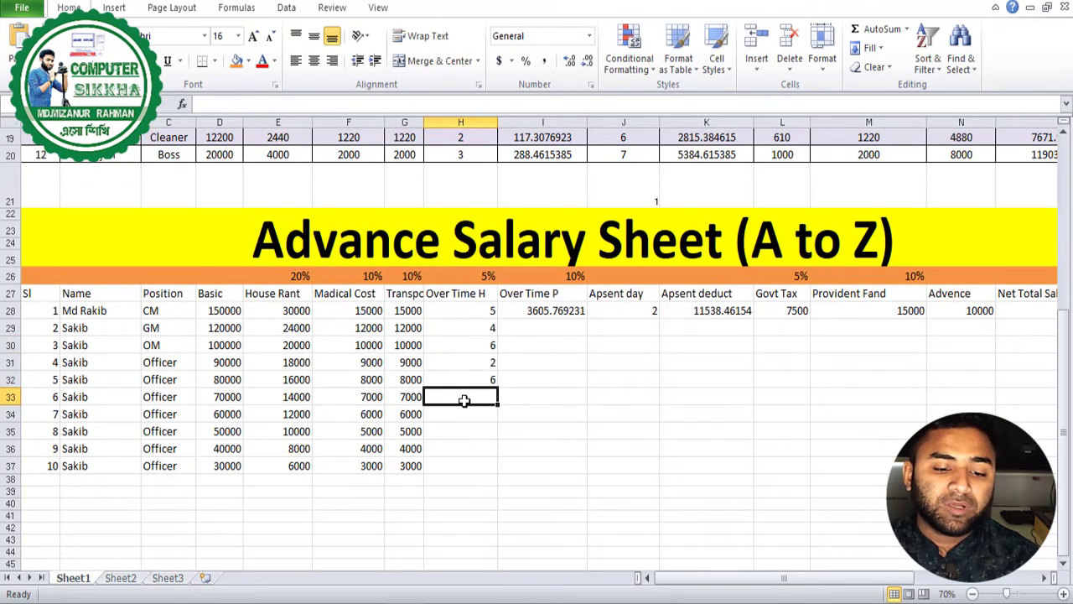
{"action": "type", "text": "5"}
{"action": "left_click", "coordinate": [465, 419]}
{"action": "type", "text": "5"}
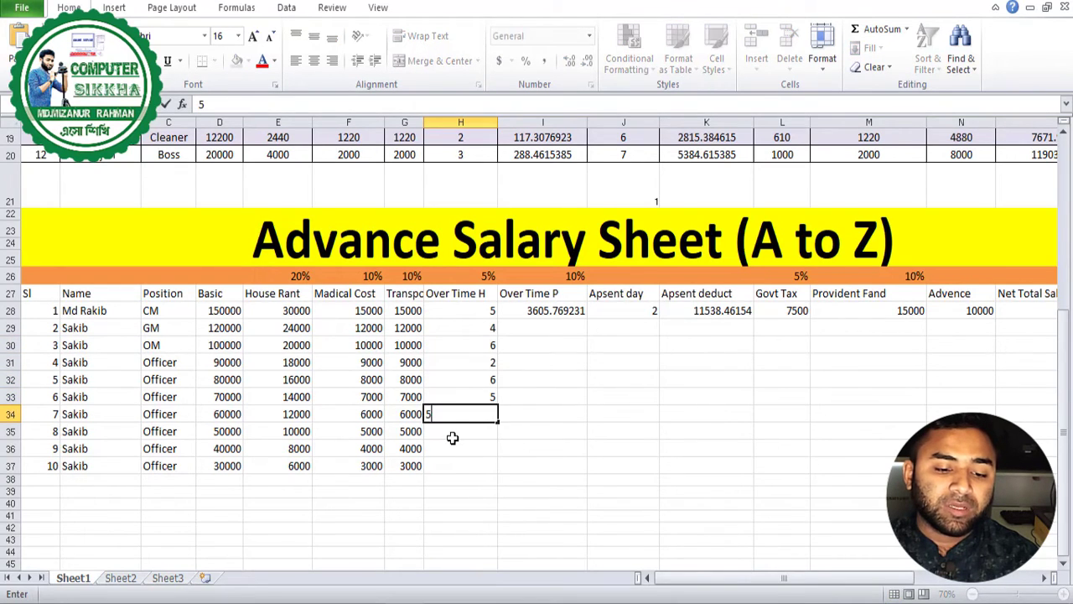
{"action": "left_click", "coordinate": [451, 431]}
{"action": "type", "text": "6"}
{"action": "left_click", "coordinate": [445, 454]}
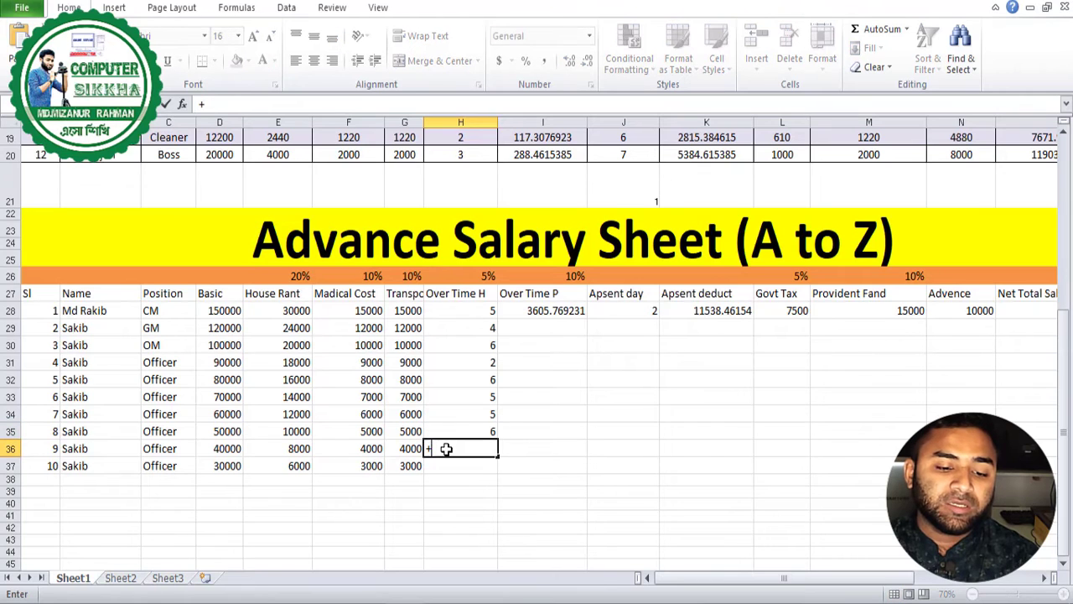
{"action": "type", "text": "8"}
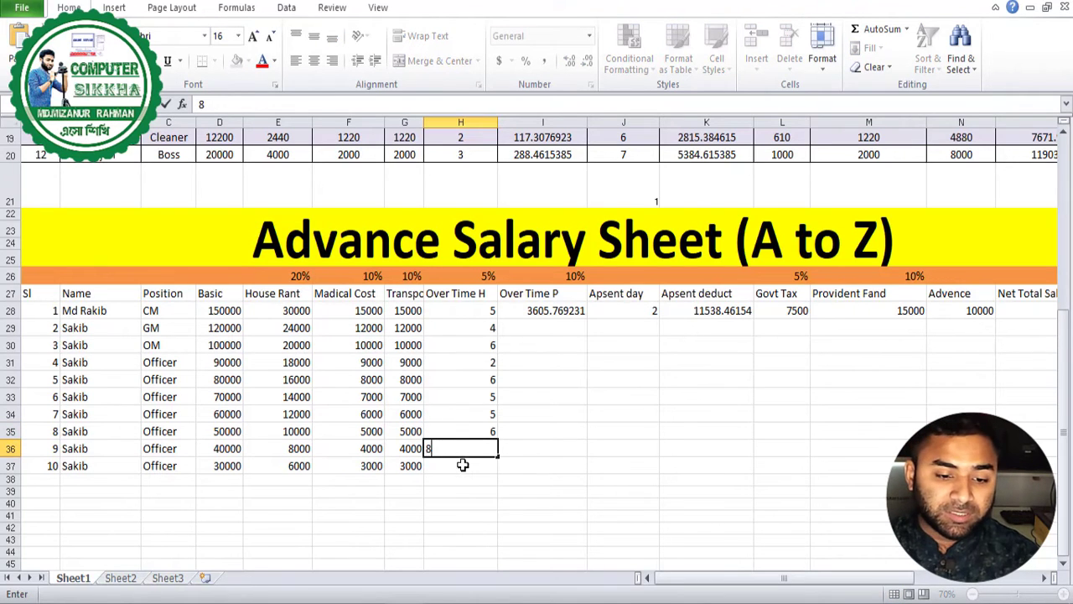
{"action": "left_click", "coordinate": [463, 466]}
{"action": "type", "text": "8"}
{"action": "left_click", "coordinate": [468, 487]}
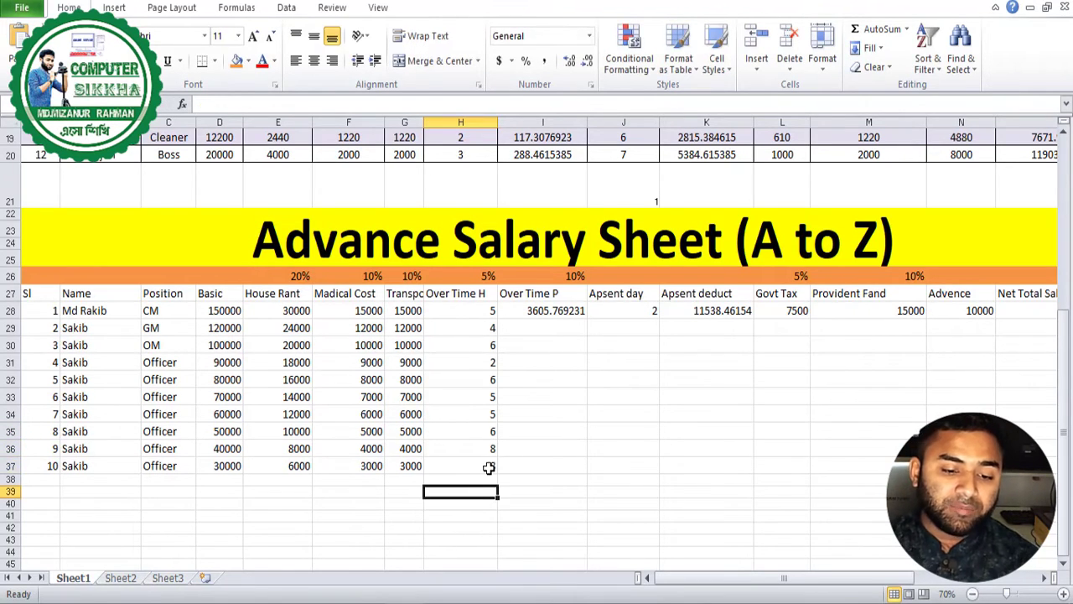
- Fill the Over Time P formula =D28/26/8*H28 from I28 down to I37
{"action": "left_click", "coordinate": [572, 332]}
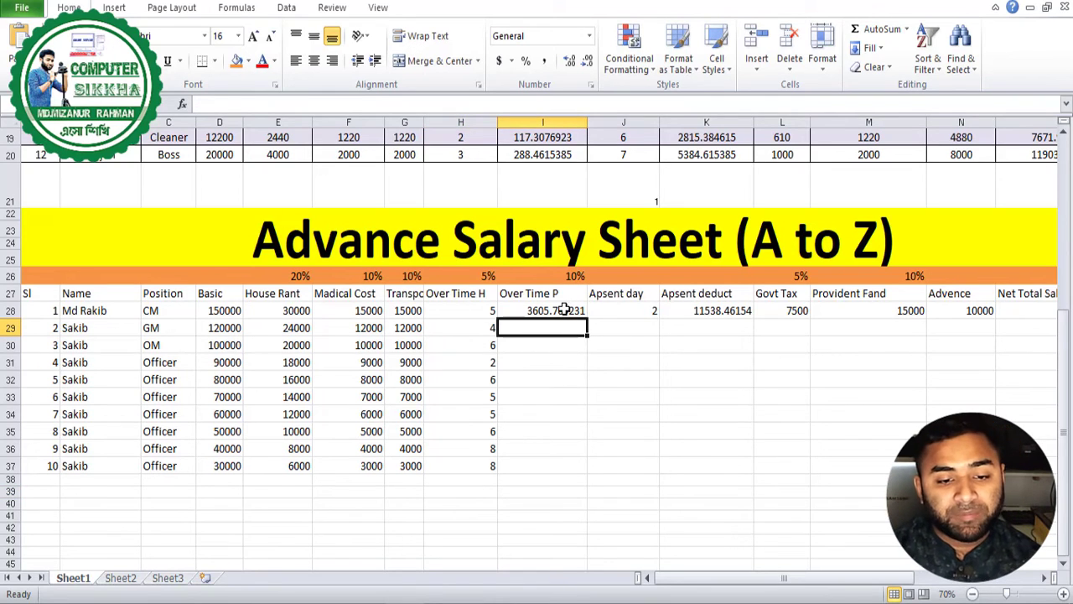
{"action": "left_click", "coordinate": [560, 311]}
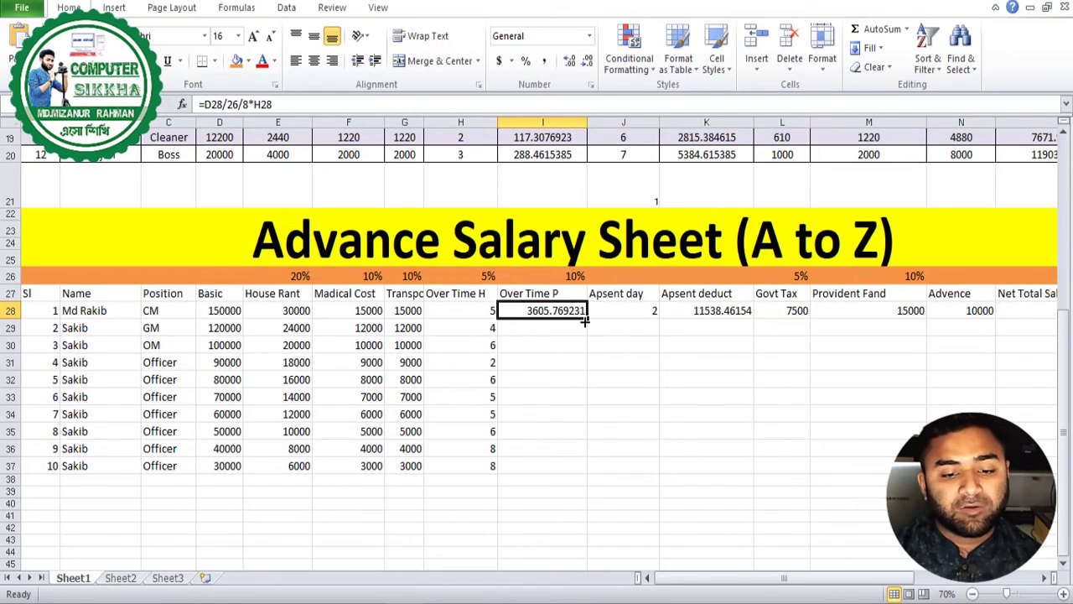
{"action": "double_click", "coordinate": [587, 317]}
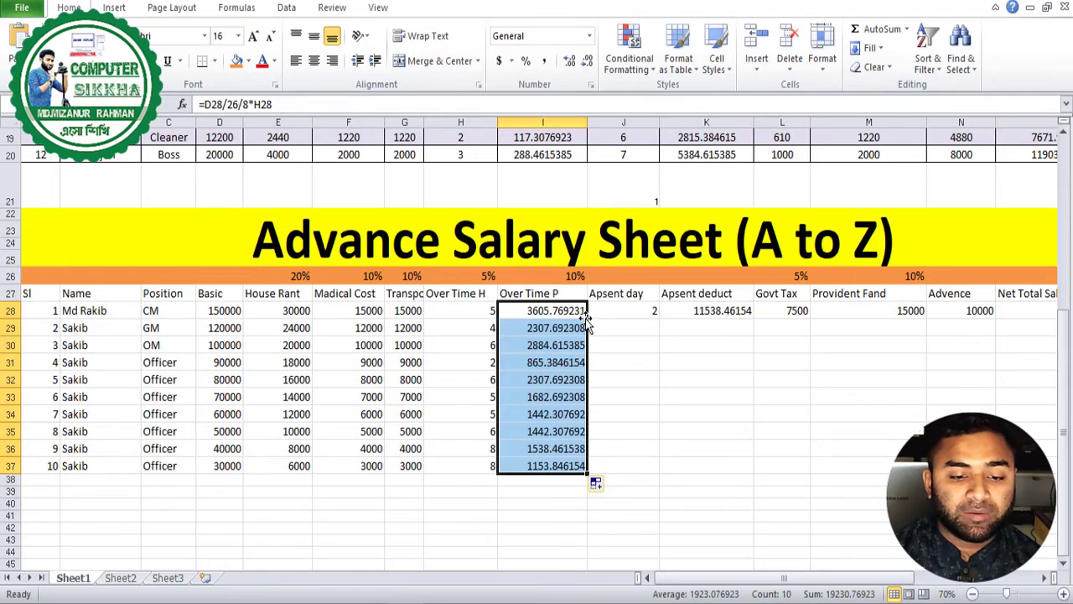
- Enter the absent days 4, 2, 3, 8, 7, 5, 5, 2 and 2 in J29:J37
{"action": "left_click", "coordinate": [623, 409]}
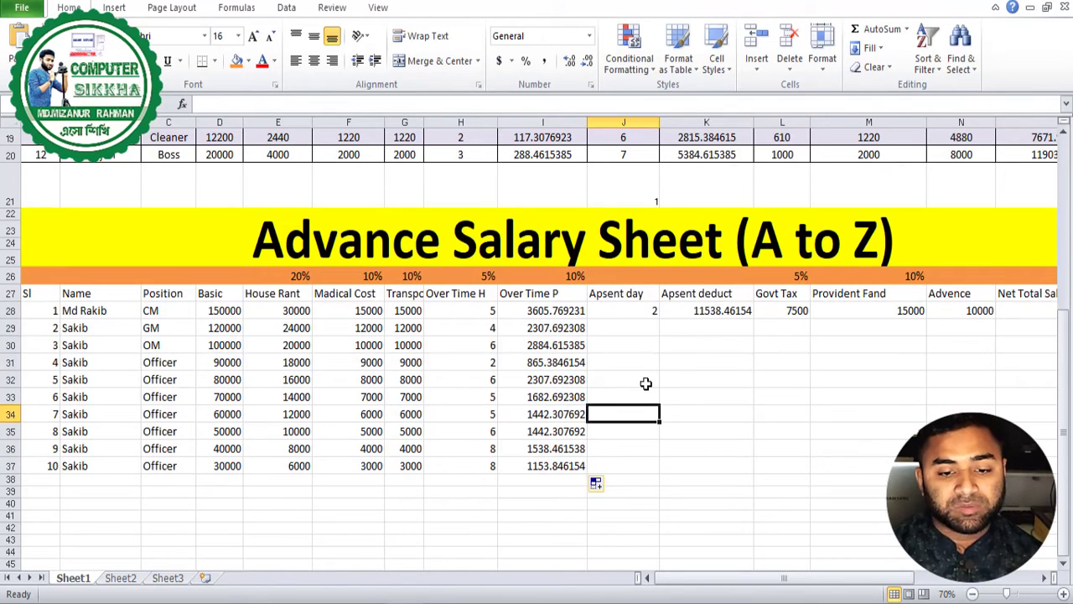
{"action": "left_click", "coordinate": [641, 312]}
{"action": "left_click", "coordinate": [633, 326]}
{"action": "type", "text": "4"}
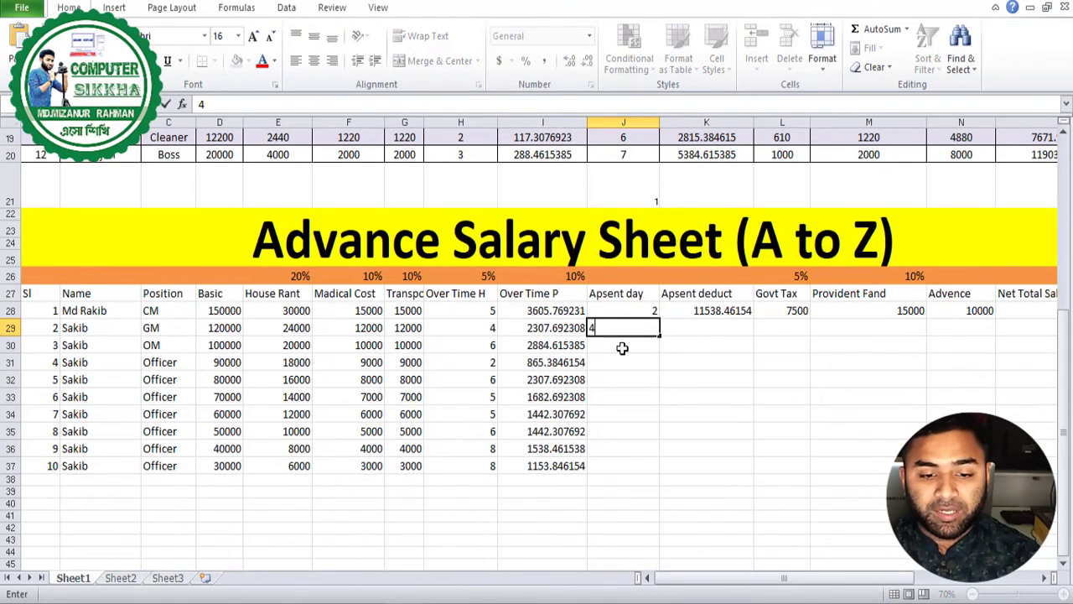
{"action": "left_click", "coordinate": [617, 346]}
{"action": "type", "text": "2"}
{"action": "left_click", "coordinate": [616, 368]}
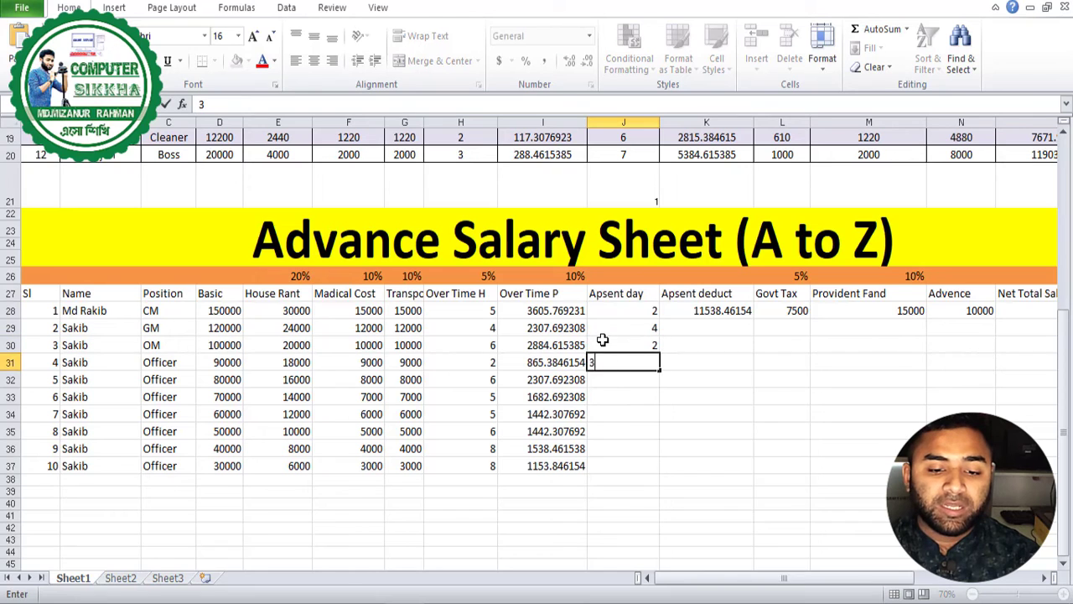
{"action": "type", "text": "3"}
{"action": "left_click", "coordinate": [614, 384]}
{"action": "type", "text": "8"}
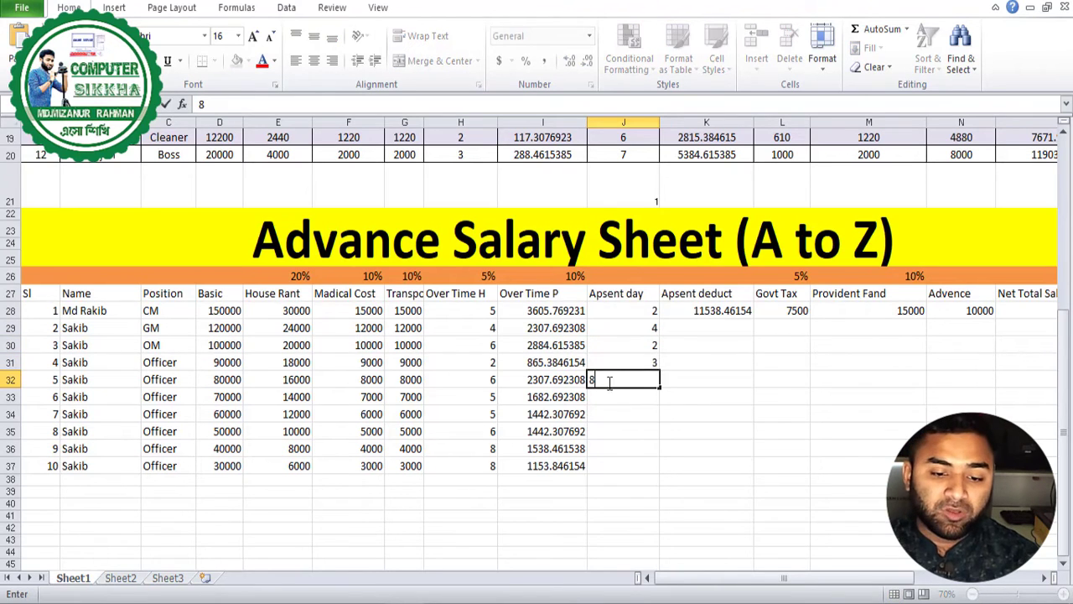
{"action": "left_click", "coordinate": [617, 395]}
{"action": "left_click", "coordinate": [619, 417]}
{"action": "type", "text": "5"}
{"action": "left_click", "coordinate": [621, 442]}
{"action": "type", "text": "2"}
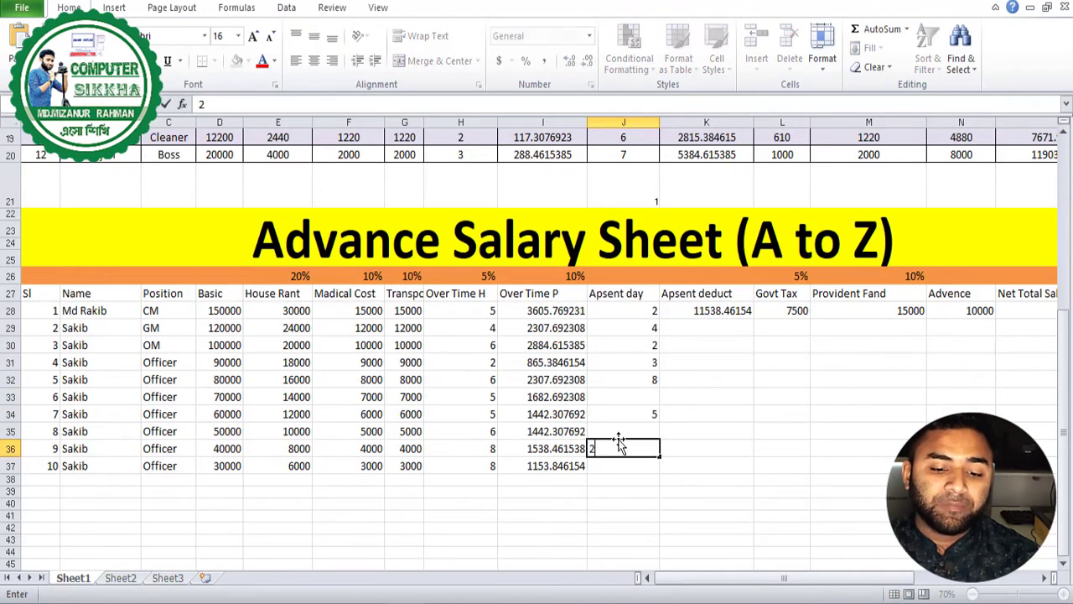
{"action": "left_click", "coordinate": [618, 429]}
{"action": "type", "text": "5"}
{"action": "left_click", "coordinate": [606, 458]}
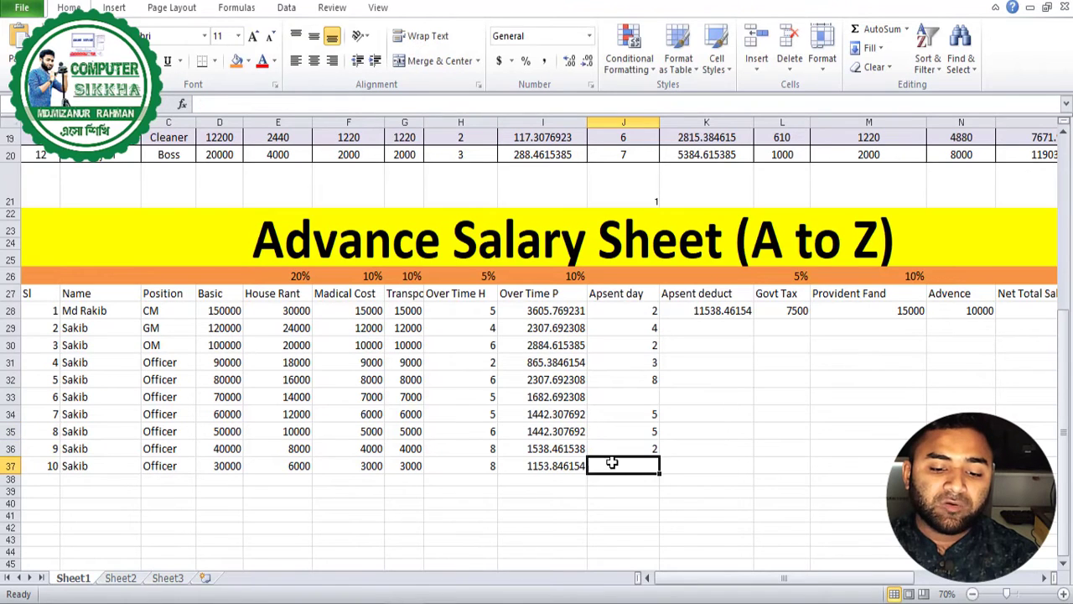
{"action": "type", "text": "2"}
{"action": "left_click", "coordinate": [697, 429]}
{"action": "left_click", "coordinate": [653, 391]}
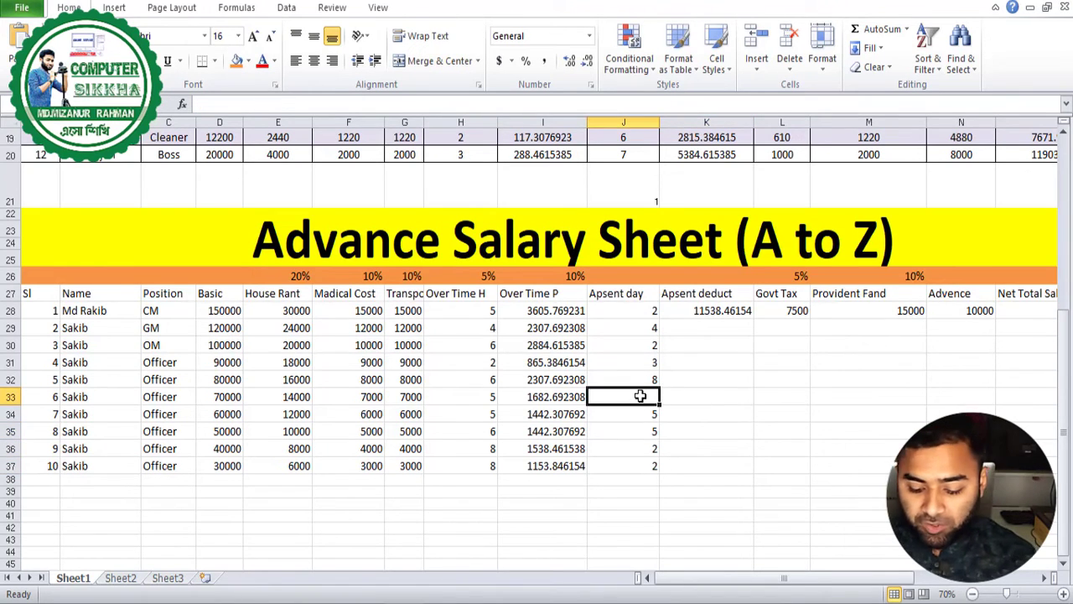
{"action": "type", "text": "7"}
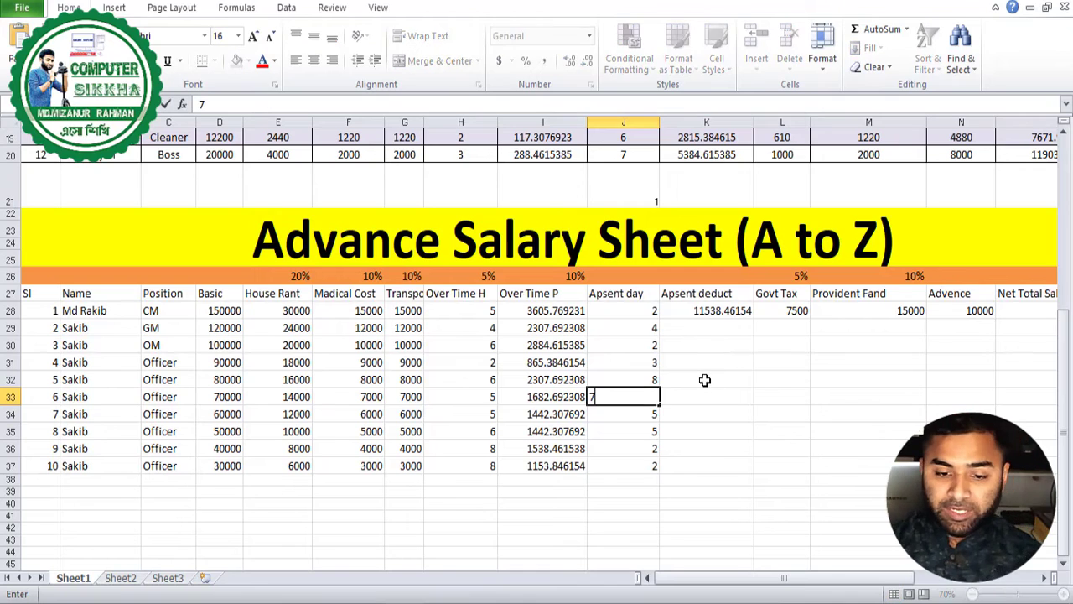
- Fill the Apsent deduct formula =D28/26*J28 from K28 down to K37
{"action": "left_click", "coordinate": [717, 380]}
{"action": "left_click", "coordinate": [720, 311]}
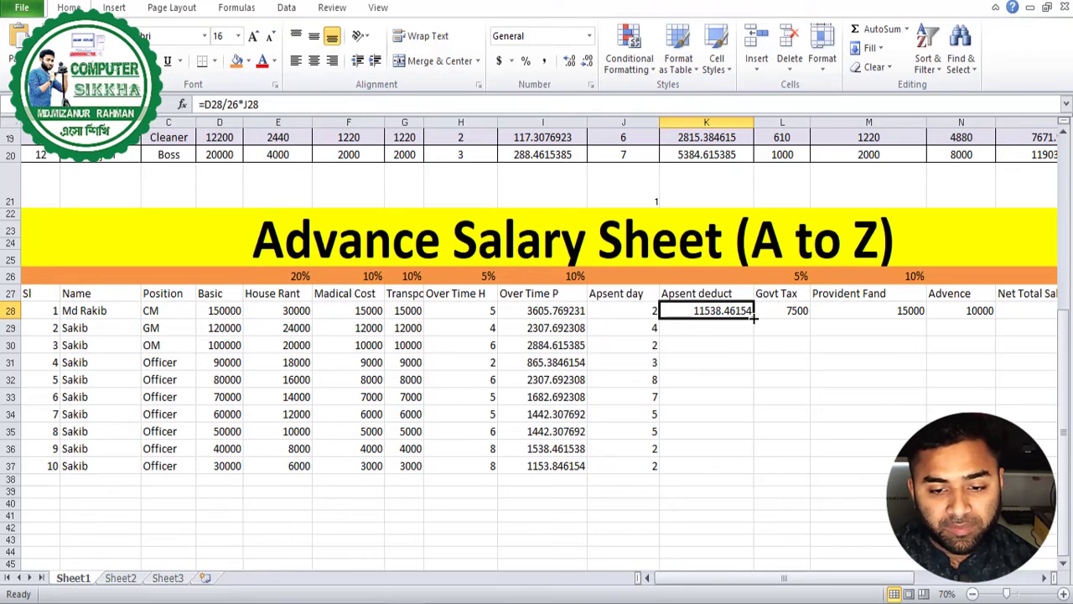
{"action": "double_click", "coordinate": [753, 317]}
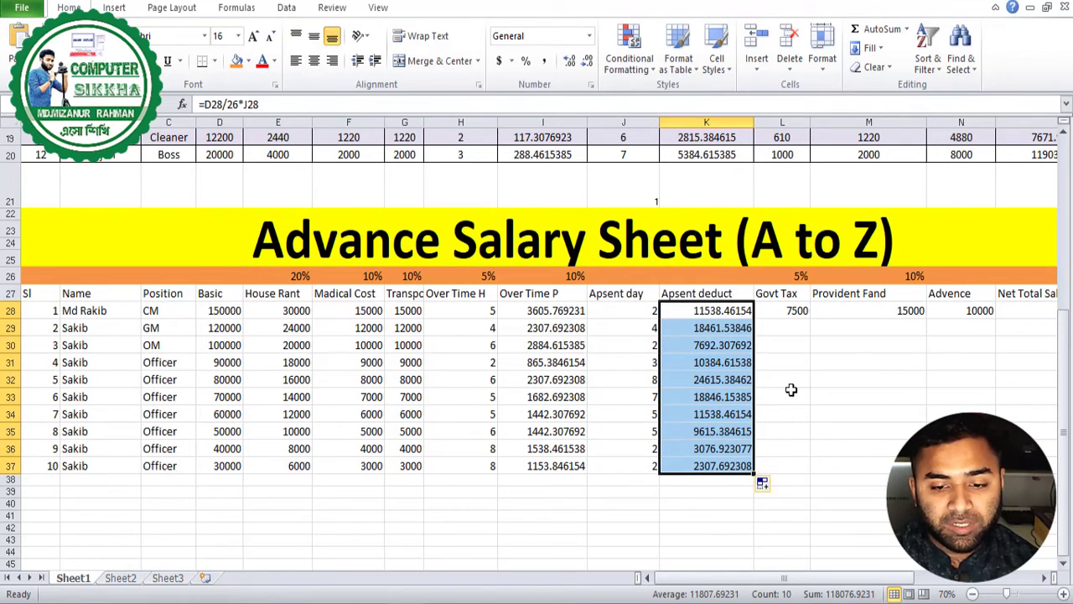
- Fill the Govt Tax formula =D28*5% and the Provident Fand formula =D28*10% from L28 and M28 down to row 37
{"action": "left_click", "coordinate": [789, 312]}
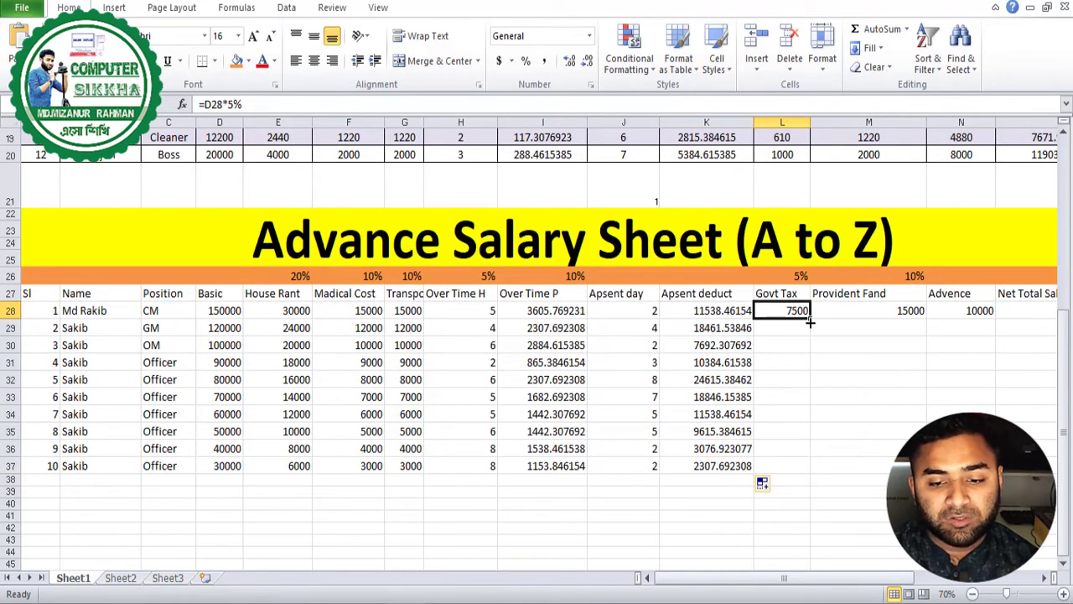
{"action": "double_click", "coordinate": [810, 317]}
{"action": "left_click_drag", "start_coordinate": [851, 577], "coordinate": [885, 575]}
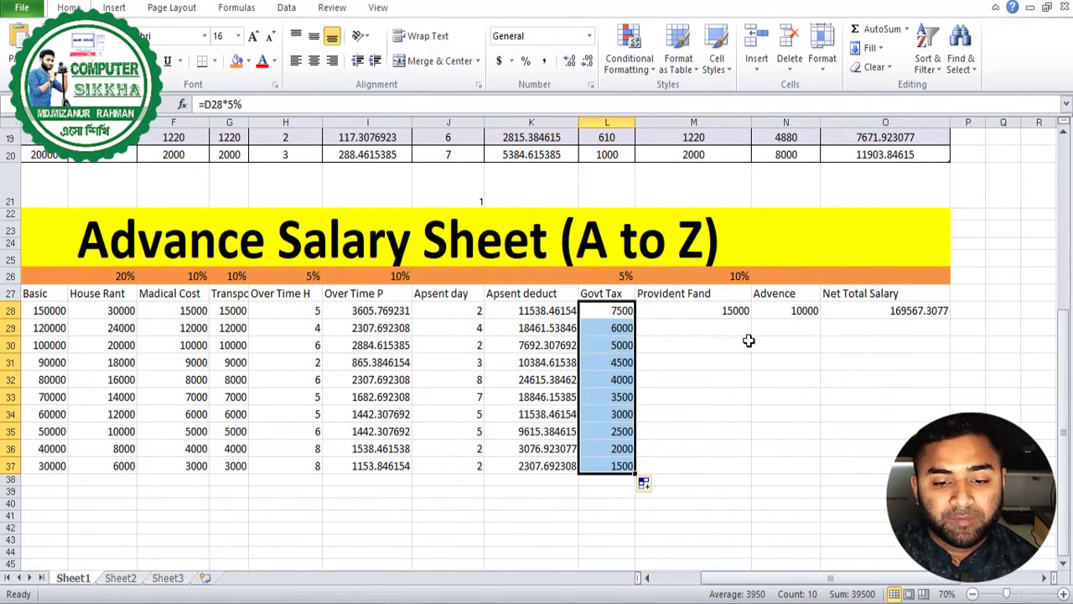
{"action": "left_click", "coordinate": [742, 312]}
{"action": "double_click", "coordinate": [751, 318]}
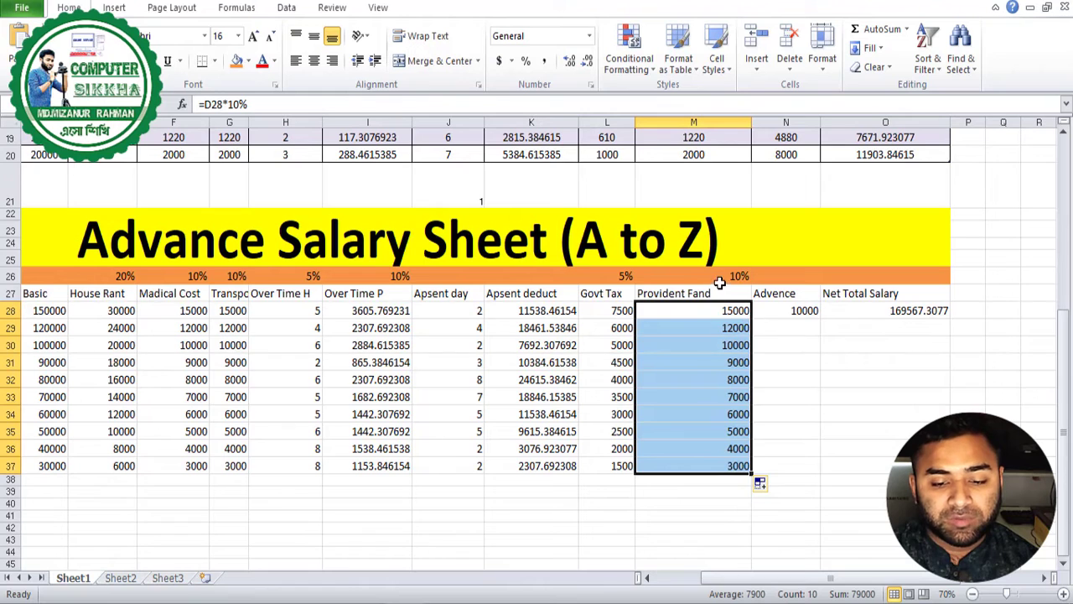
- Enter the advance amounts 20000, 1555, 7000, 8000, 2000, 6000, 7000, 9000 and 3000 in N29:N37
{"action": "left_click", "coordinate": [791, 374]}
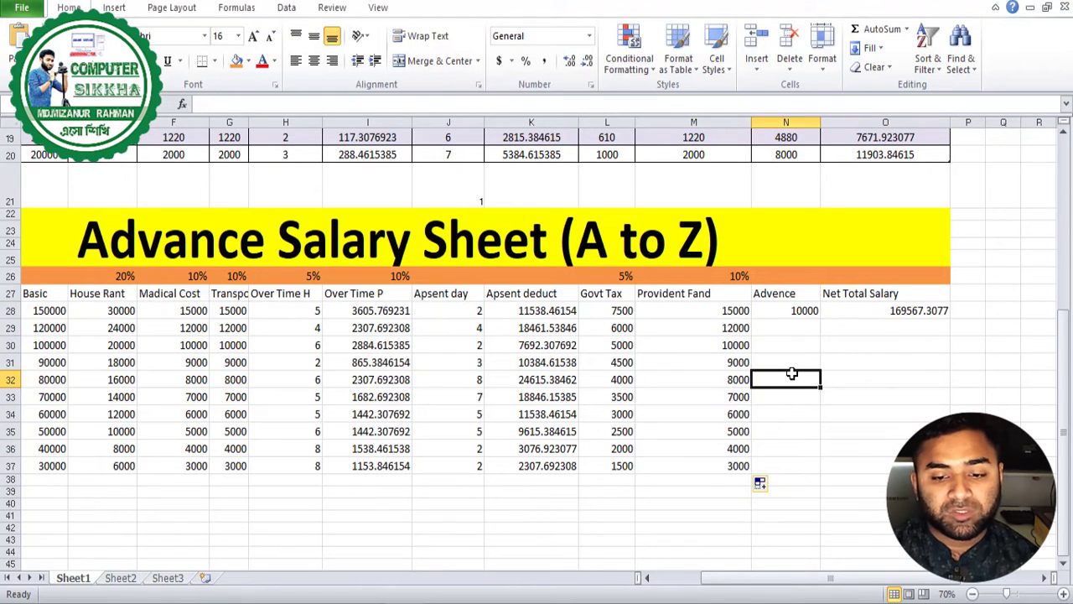
{"action": "left_click", "coordinate": [794, 327]}
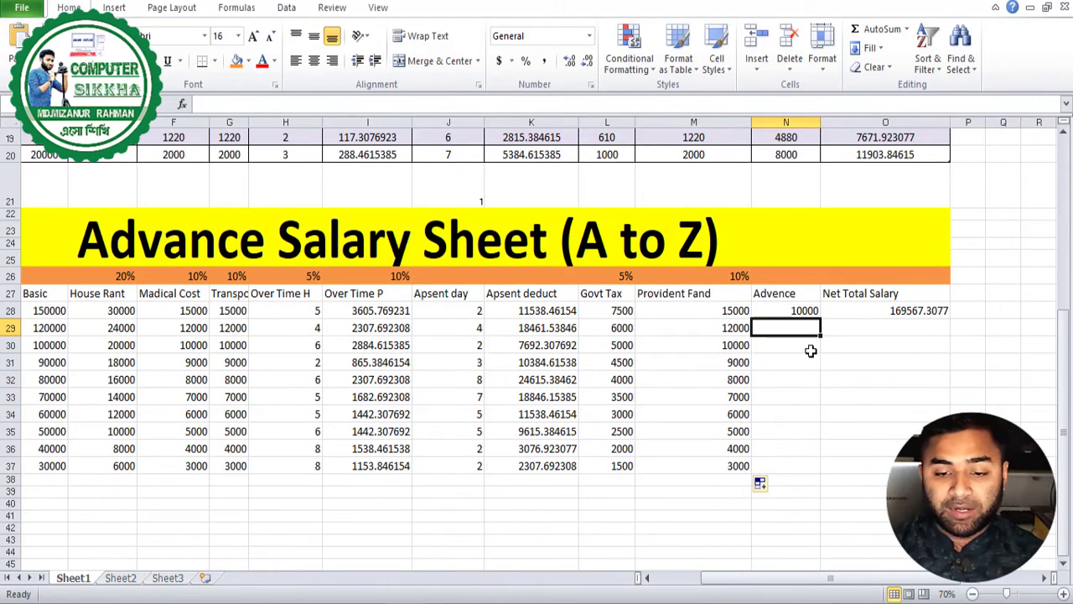
{"action": "type", "text": "200"}
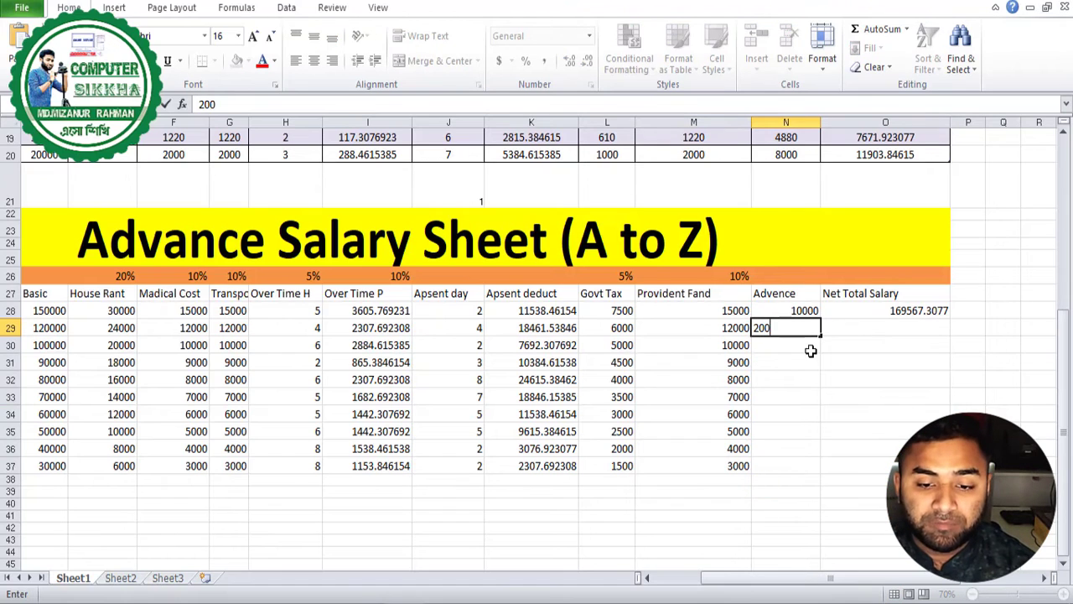
{"action": "type", "text": "00"}
{"action": "key", "text": "Return"}
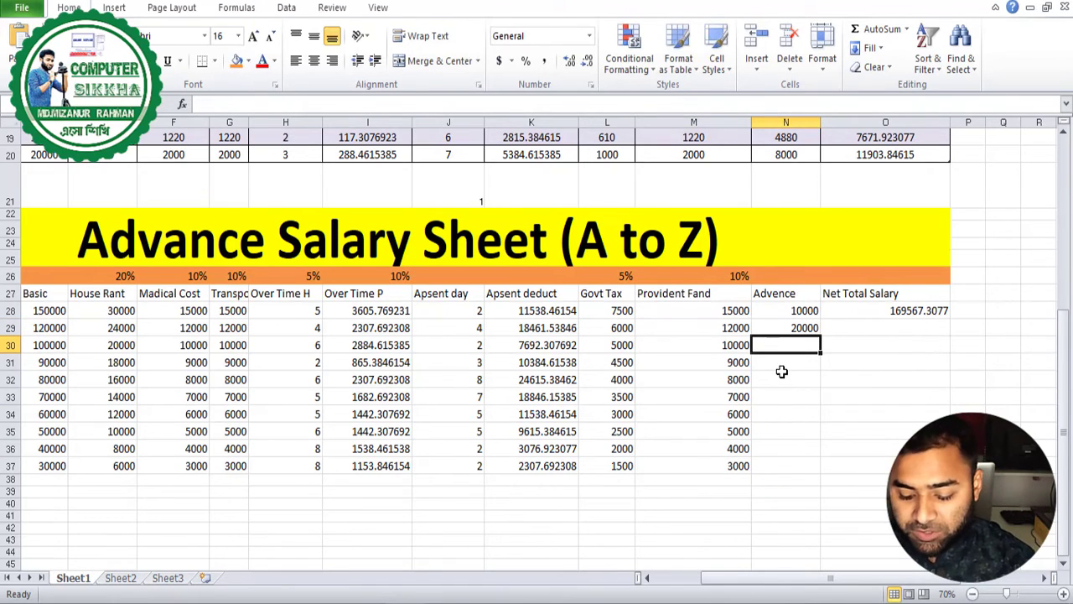
{"action": "type", "text": "15555"}
{"action": "key", "text": "Return"}
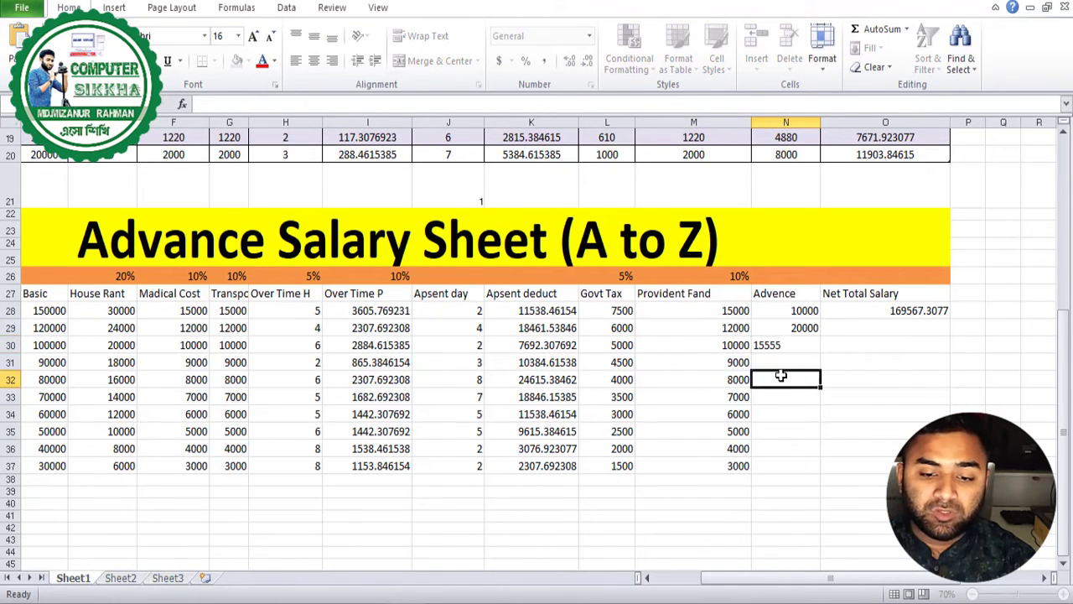
{"action": "left_click", "coordinate": [783, 343]}
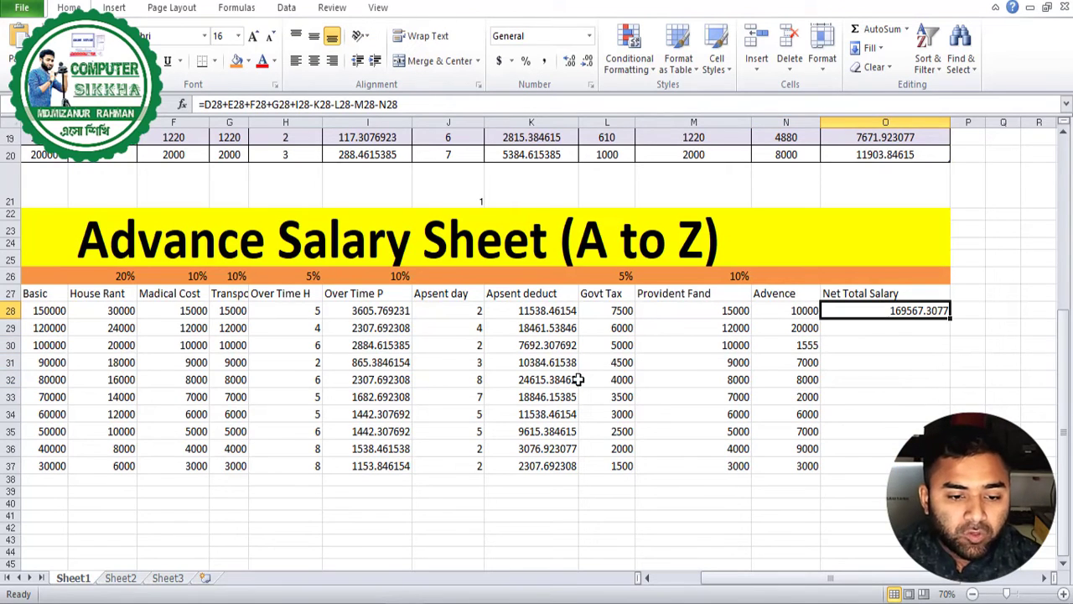
- Fill the Net Total Salary formula =D28+E28+F28+G28+I28-K28-L28-M28-N28 from O28 down to O37
{"action": "left_click", "coordinate": [848, 327]}
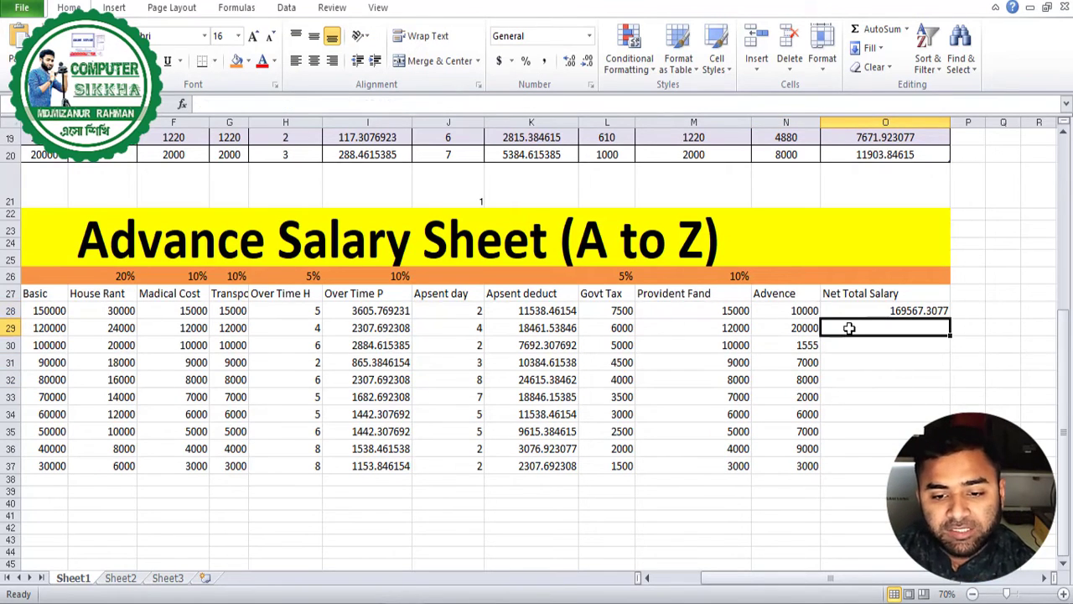
{"action": "left_click", "coordinate": [848, 315]}
{"action": "double_click", "coordinate": [951, 317]}
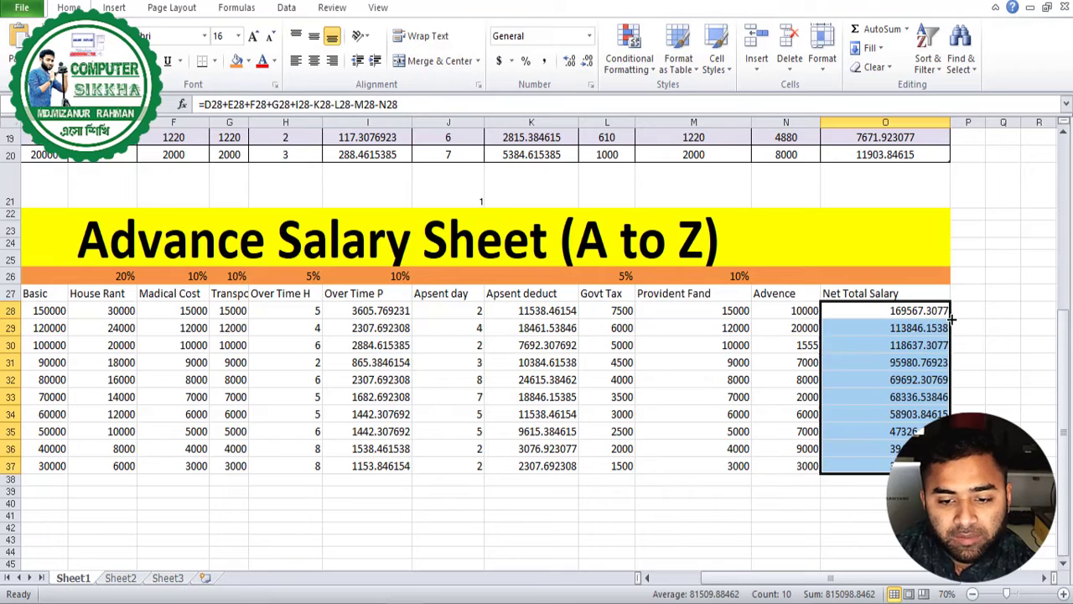
{"action": "left_click", "coordinate": [855, 482]}
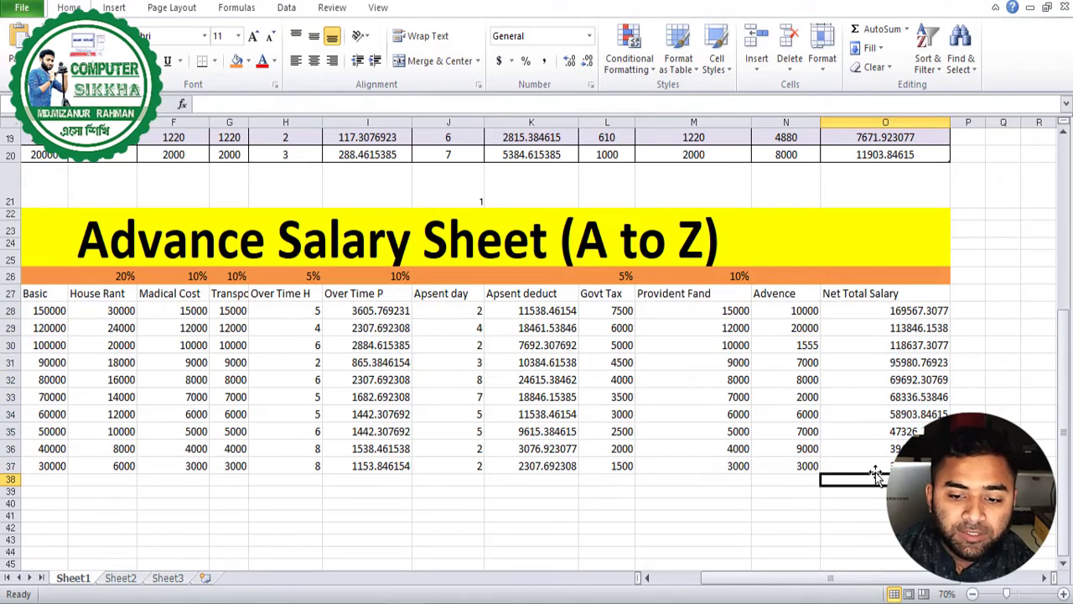
- Center the contents of the new salary table A27:O37 both horizontally and vertically in their cells
{"action": "left_click_drag", "start_coordinate": [863, 465], "coordinate": [26, 293]}
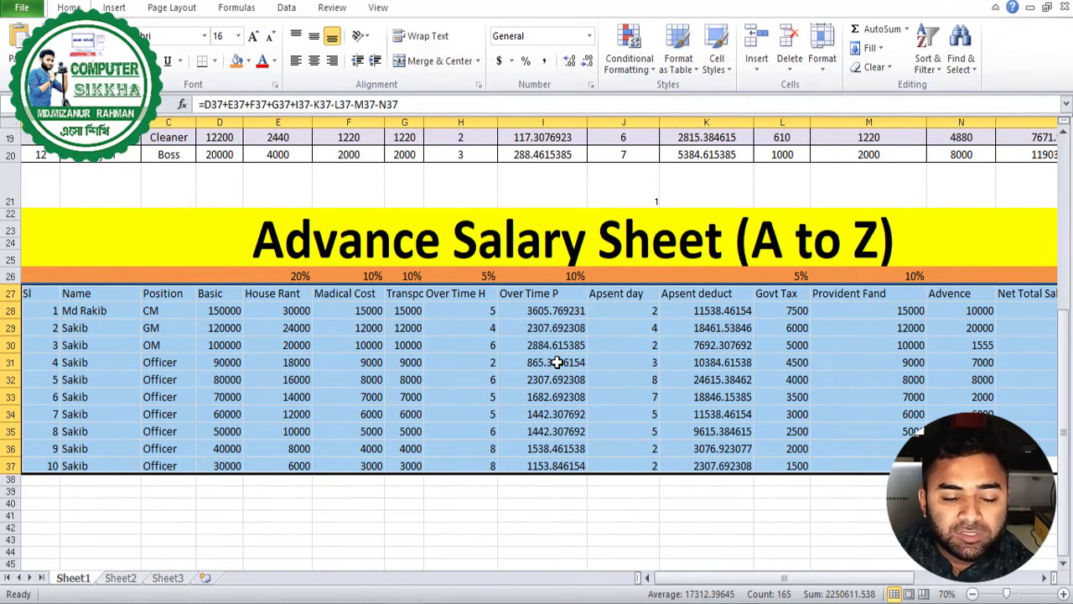
{"action": "scroll", "coordinate": [411, 277], "scroll_direction": "up", "scroll_amount": 1}
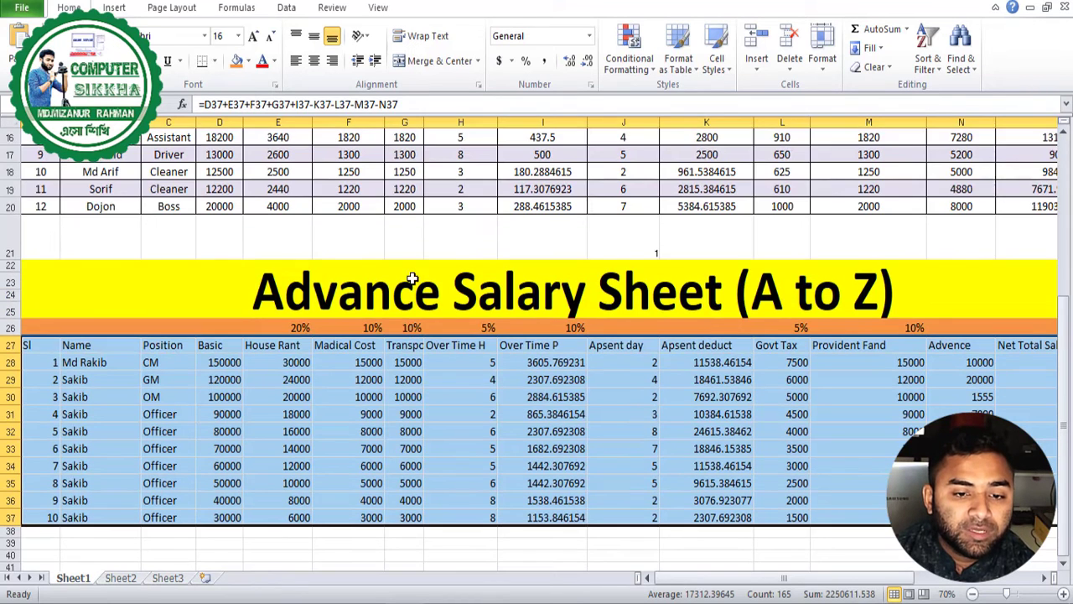
{"action": "scroll", "coordinate": [474, 249], "scroll_direction": "up", "scroll_amount": 1}
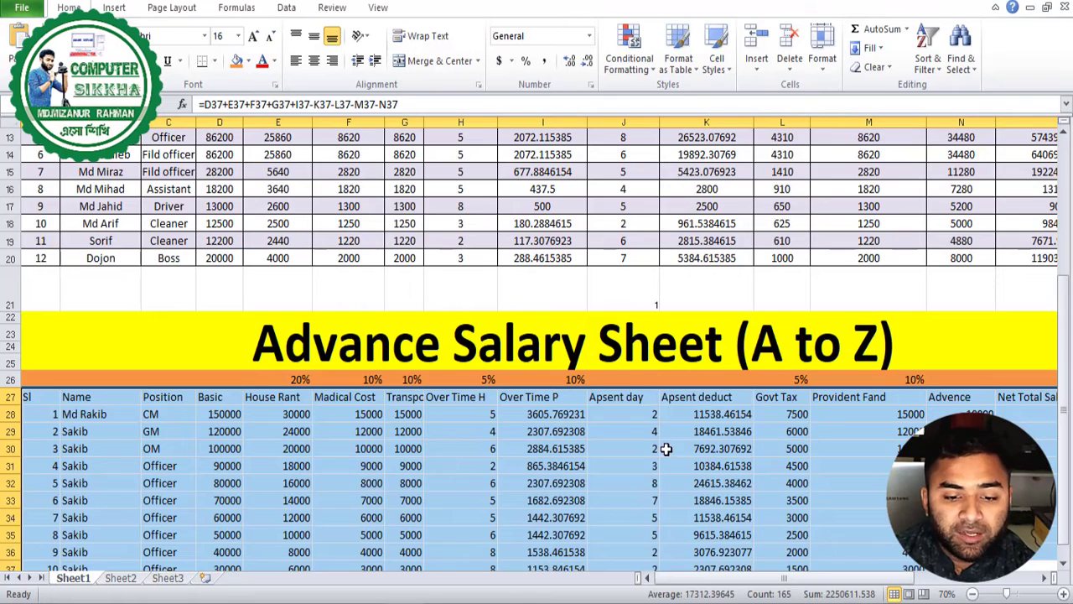
{"action": "scroll", "coordinate": [667, 448], "scroll_direction": "down", "scroll_amount": 2}
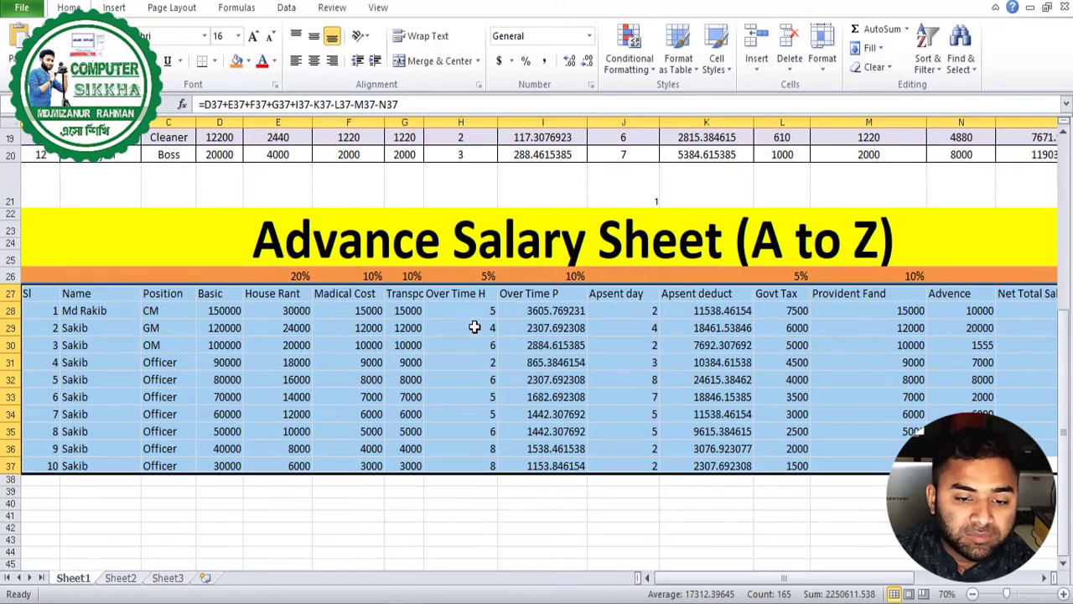
{"action": "left_click", "coordinate": [317, 39]}
{"action": "left_click", "coordinate": [315, 63]}
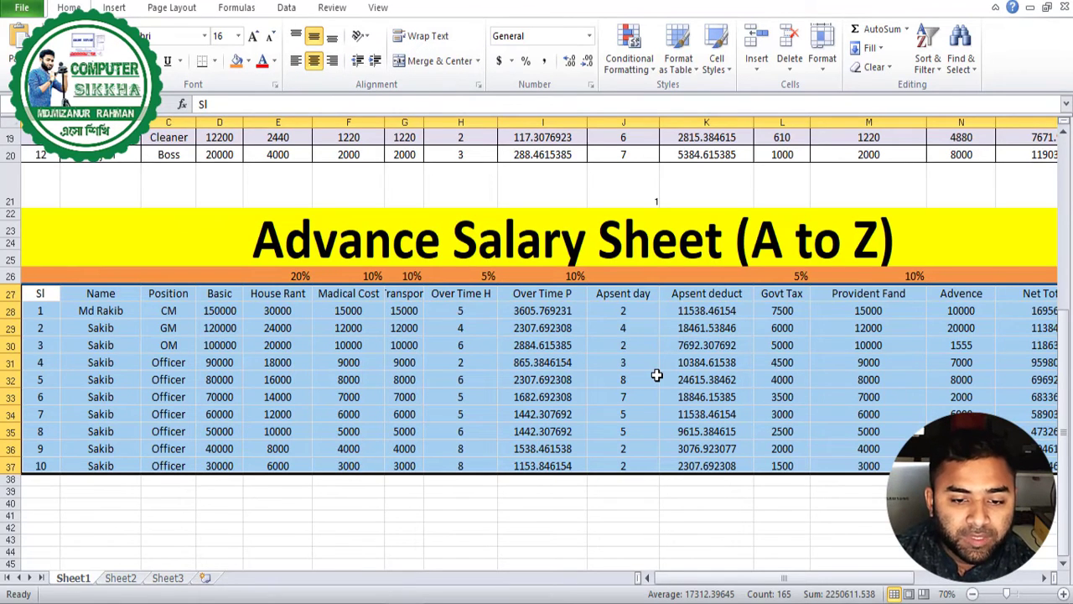
{"action": "left_click", "coordinate": [616, 484]}
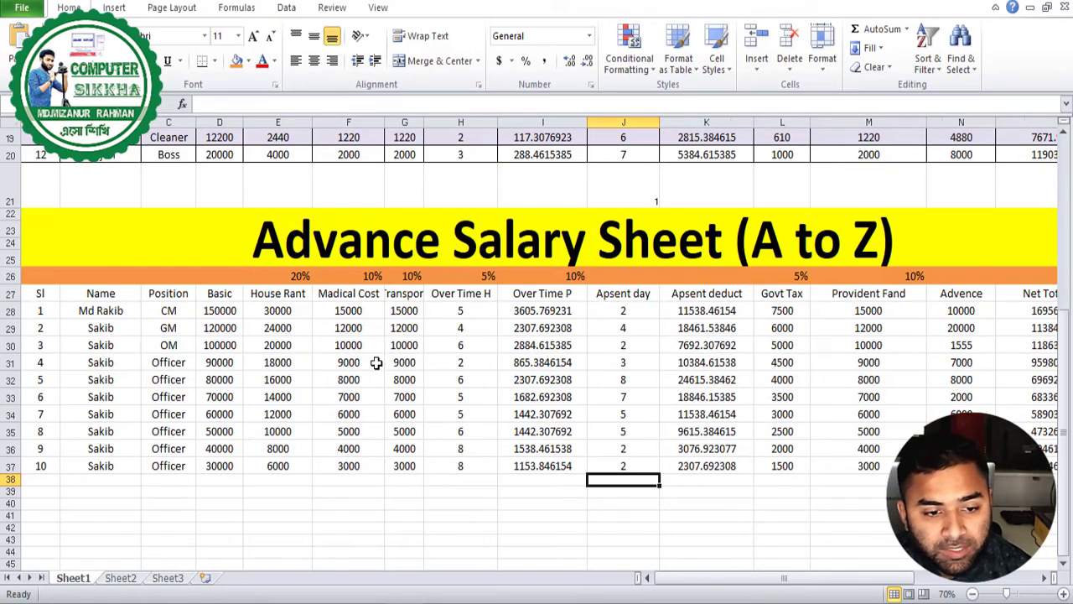
- Center the percentages in F26:O26 above the table headings both horizontally and vertically
{"action": "scroll", "coordinate": [376, 363], "scroll_direction": "down", "scroll_amount": 3}
{"action": "scroll", "coordinate": [256, 316], "scroll_direction": "up", "scroll_amount": 3}
{"action": "scroll", "coordinate": [455, 335], "scroll_direction": "down", "scroll_amount": 1}
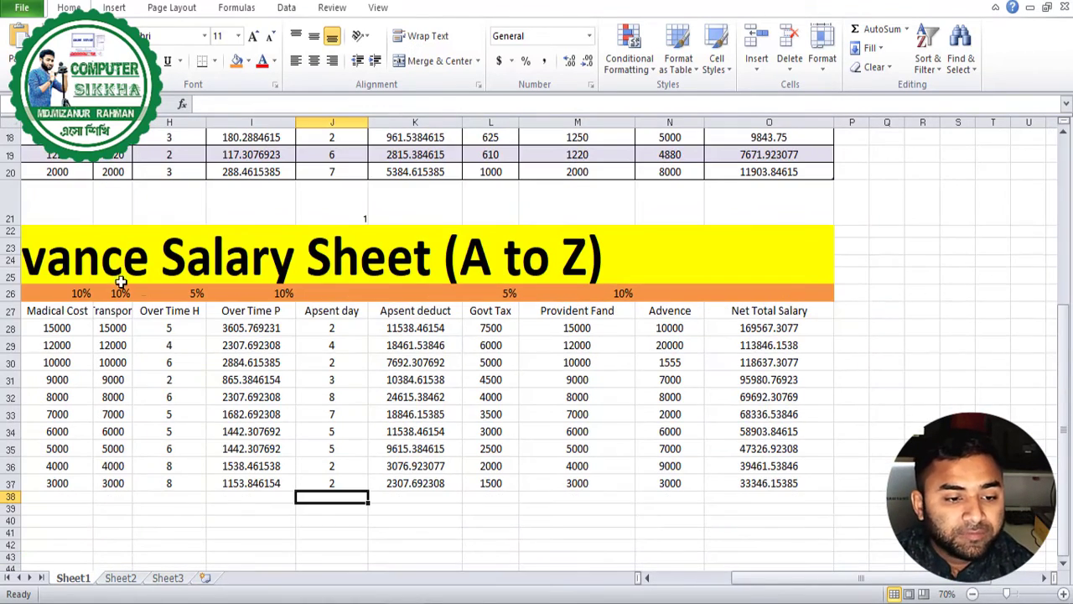
{"action": "left_click_drag", "start_coordinate": [51, 292], "coordinate": [796, 290]}
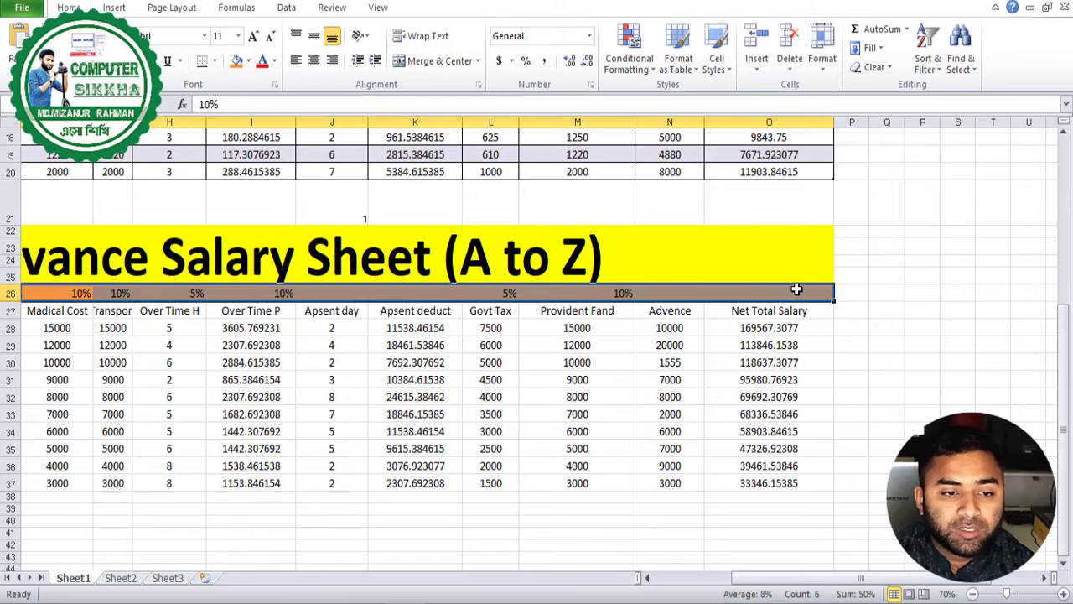
{"action": "left_click", "coordinate": [313, 36]}
{"action": "left_click", "coordinate": [313, 60]}
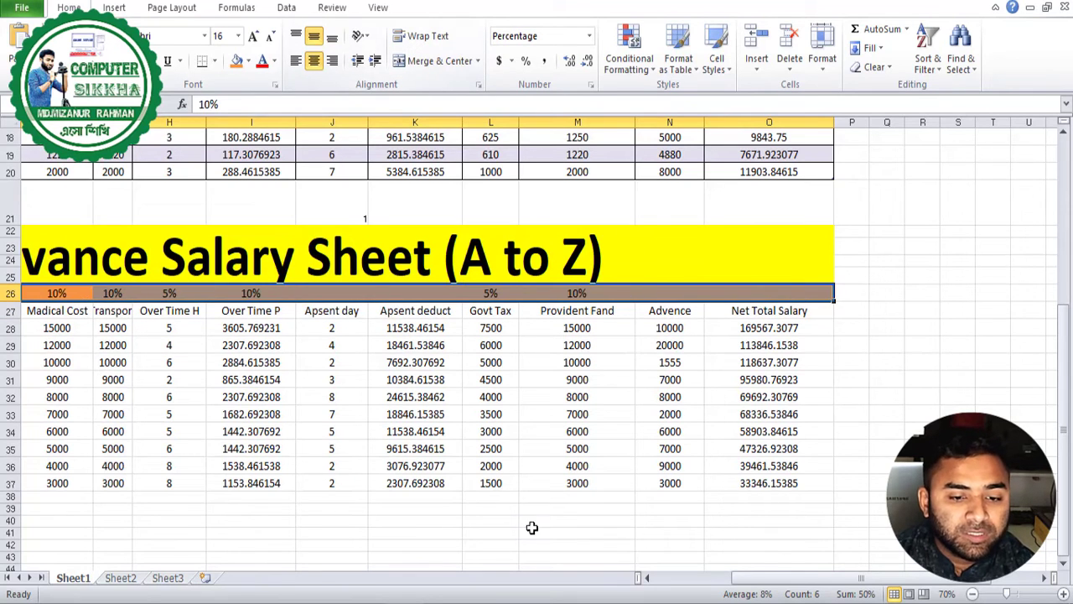
{"action": "left_click", "coordinate": [491, 532]}
- Format the range A27:O37 as a table with headers using Table Style Medium 5
{"action": "scroll", "coordinate": [956, 363], "scroll_direction": "down", "scroll_amount": 3}
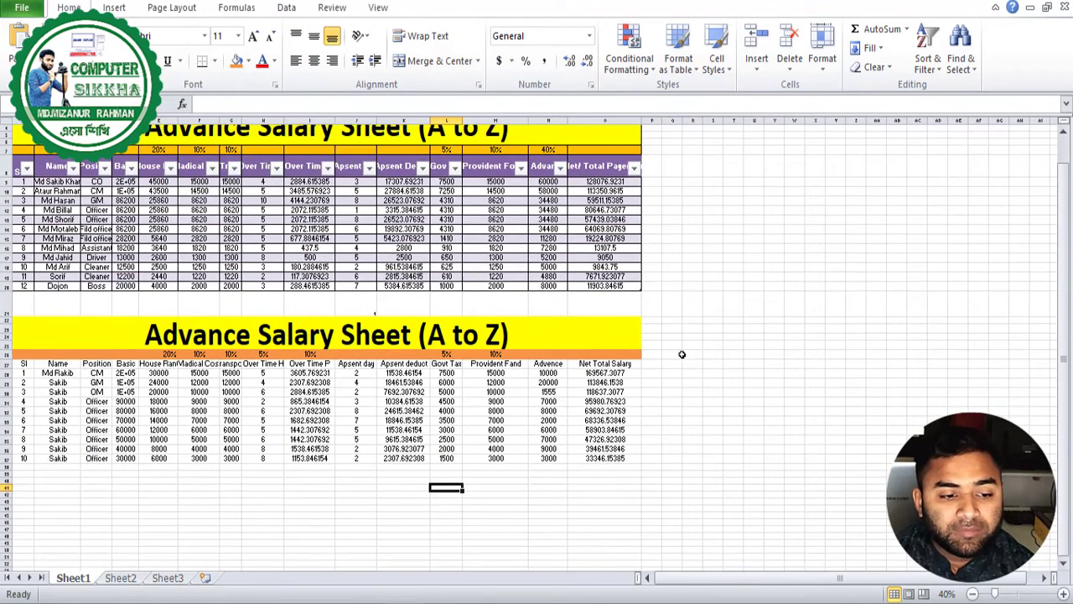
{"action": "scroll", "coordinate": [173, 394], "scroll_direction": "up", "scroll_amount": 3}
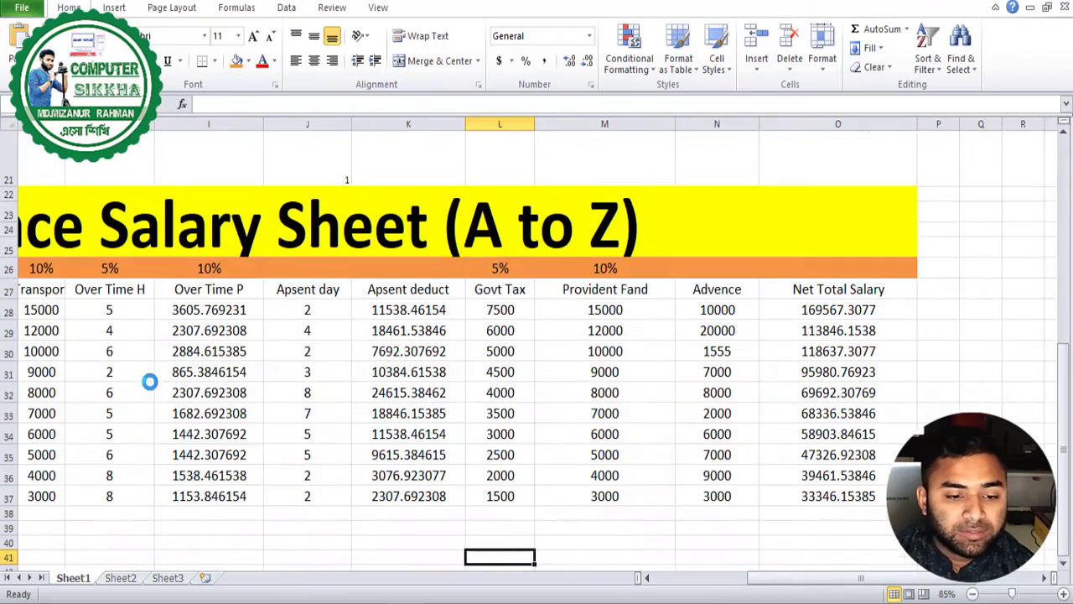
{"action": "left_click_drag", "start_coordinate": [807, 581], "coordinate": [761, 578]}
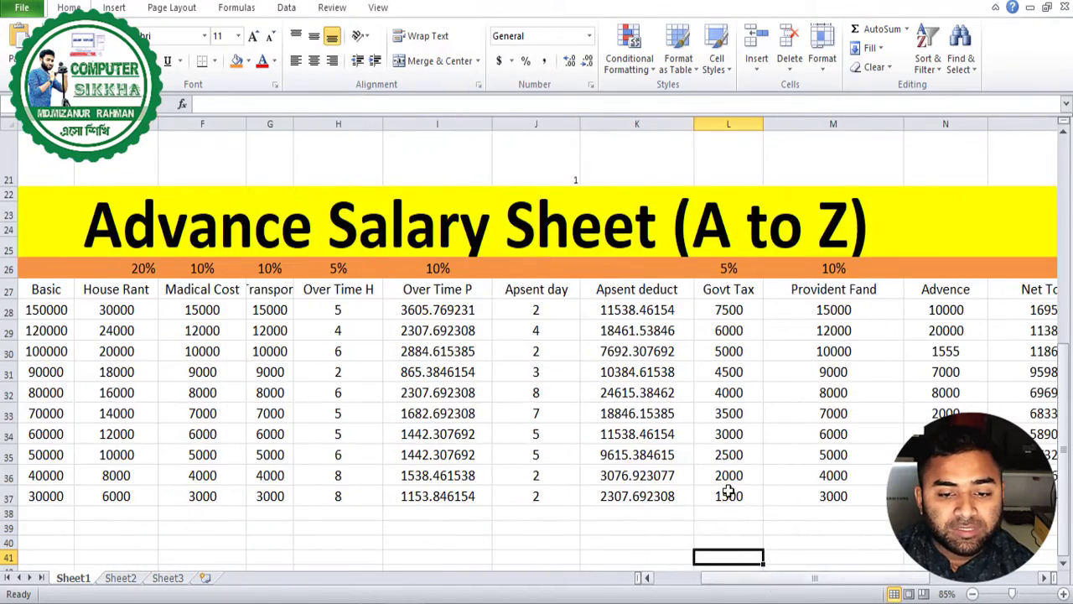
{"action": "scroll", "coordinate": [730, 458], "scroll_direction": "down", "scroll_amount": 2}
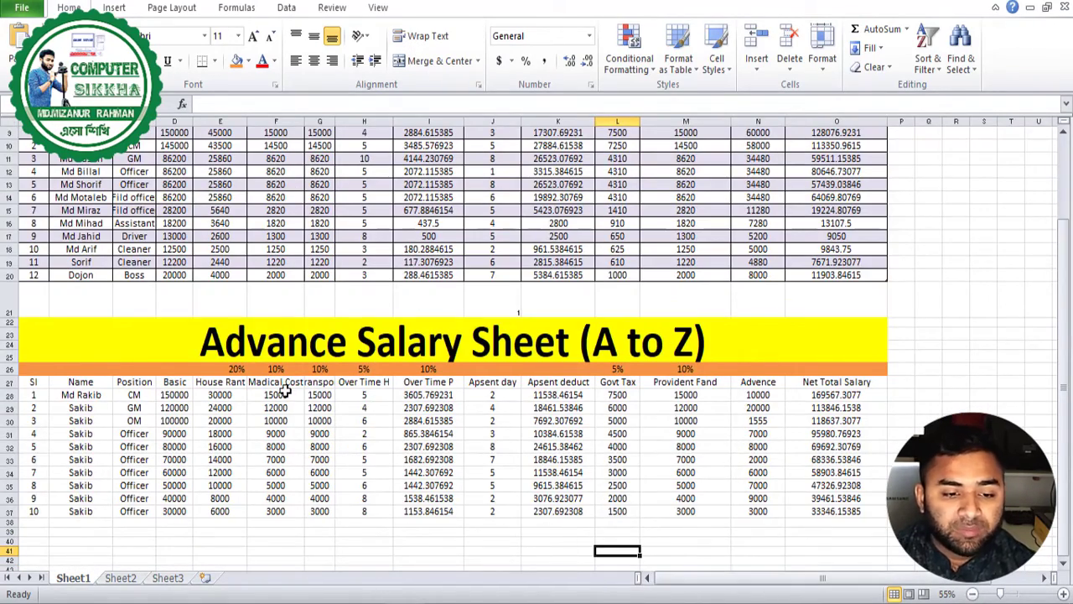
{"action": "scroll", "coordinate": [285, 387], "scroll_direction": "up", "scroll_amount": 3}
{"action": "scroll", "coordinate": [288, 245], "scroll_direction": "down", "scroll_amount": 5}
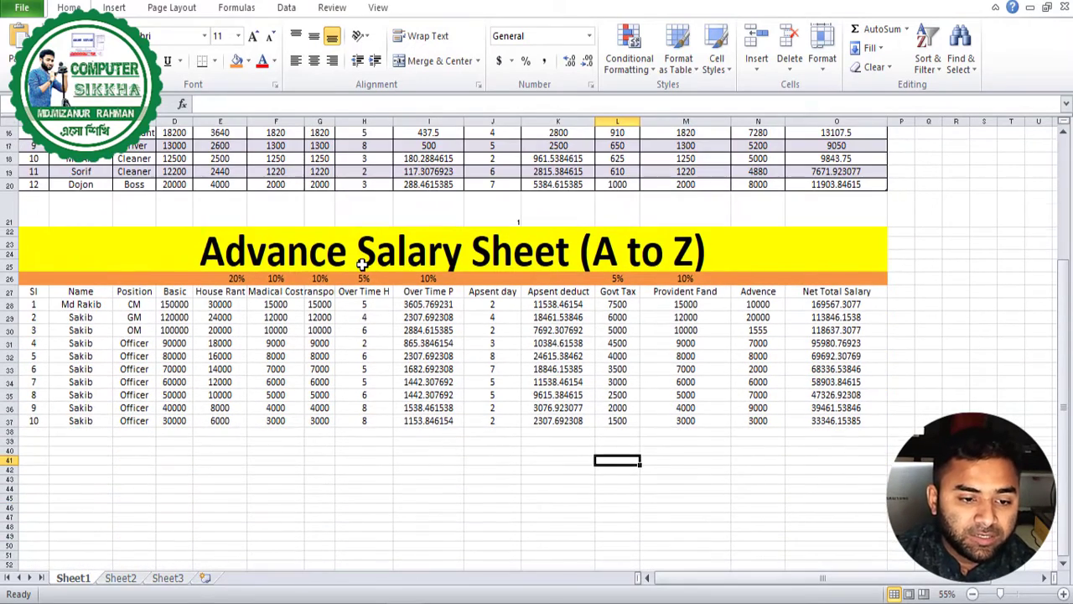
{"action": "left_click_drag", "start_coordinate": [31, 290], "coordinate": [830, 423]}
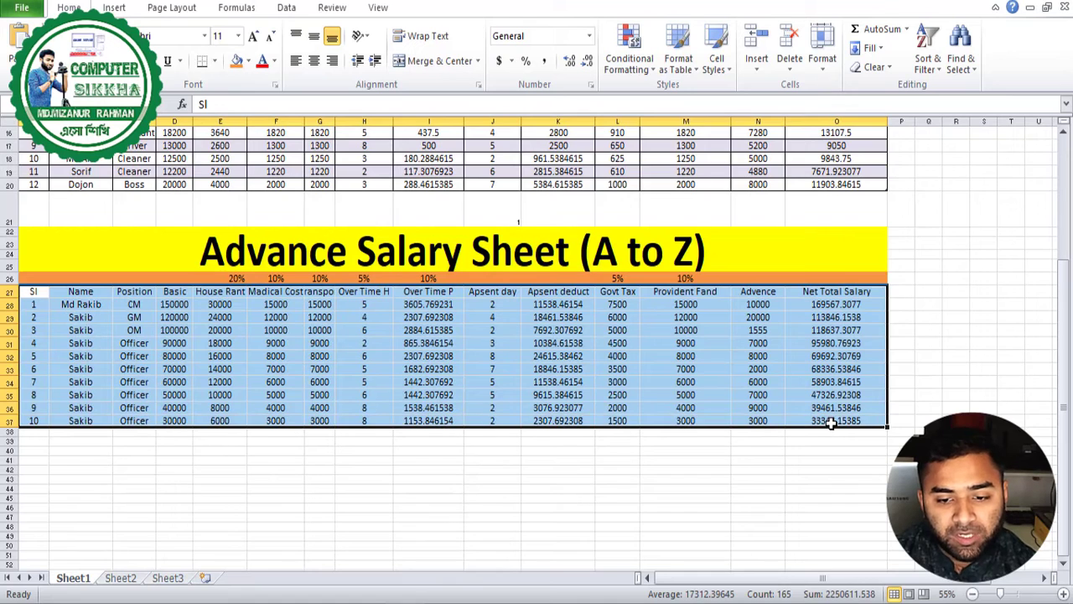
{"action": "left_click", "coordinate": [688, 68]}
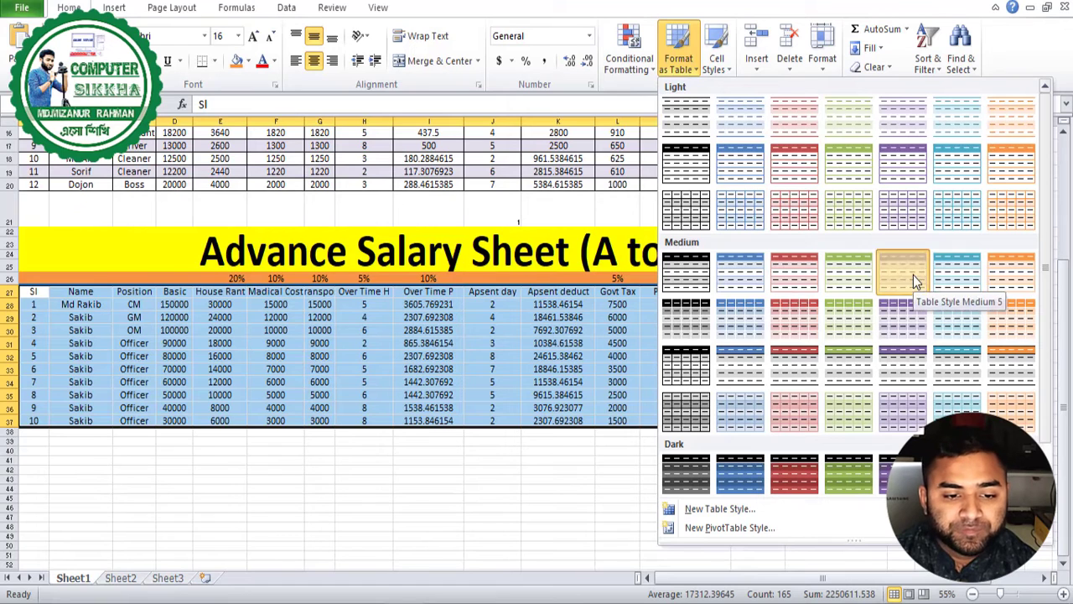
{"action": "left_click", "coordinate": [913, 275]}
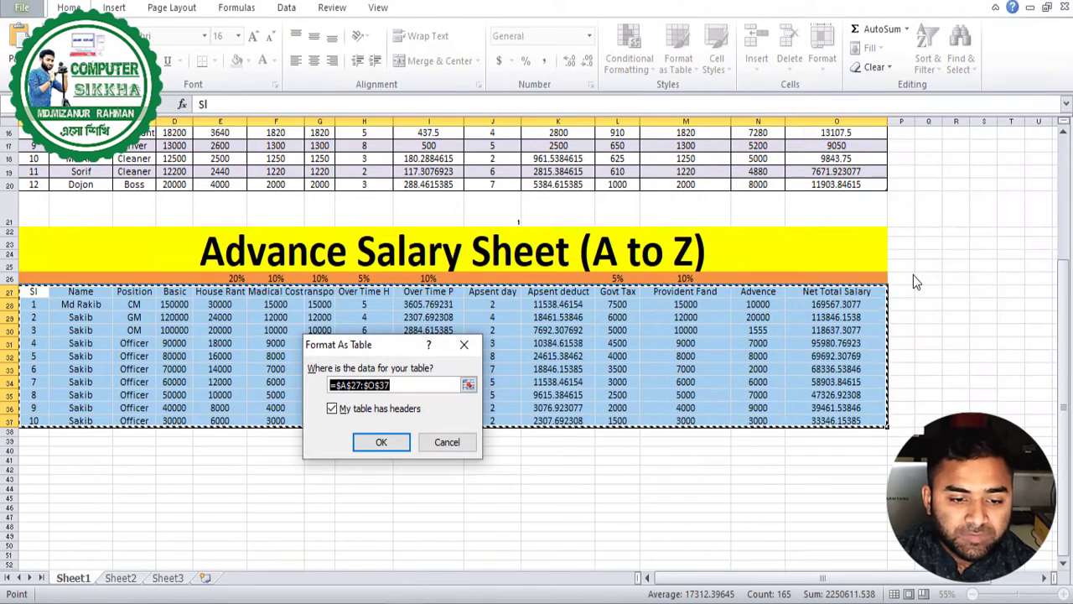
{"action": "left_click", "coordinate": [391, 445]}
{"action": "left_click", "coordinate": [424, 479]}
- Increase the height of header row 27 in the new salary table to about double
{"action": "scroll", "coordinate": [605, 497], "scroll_direction": "up", "scroll_amount": 1}
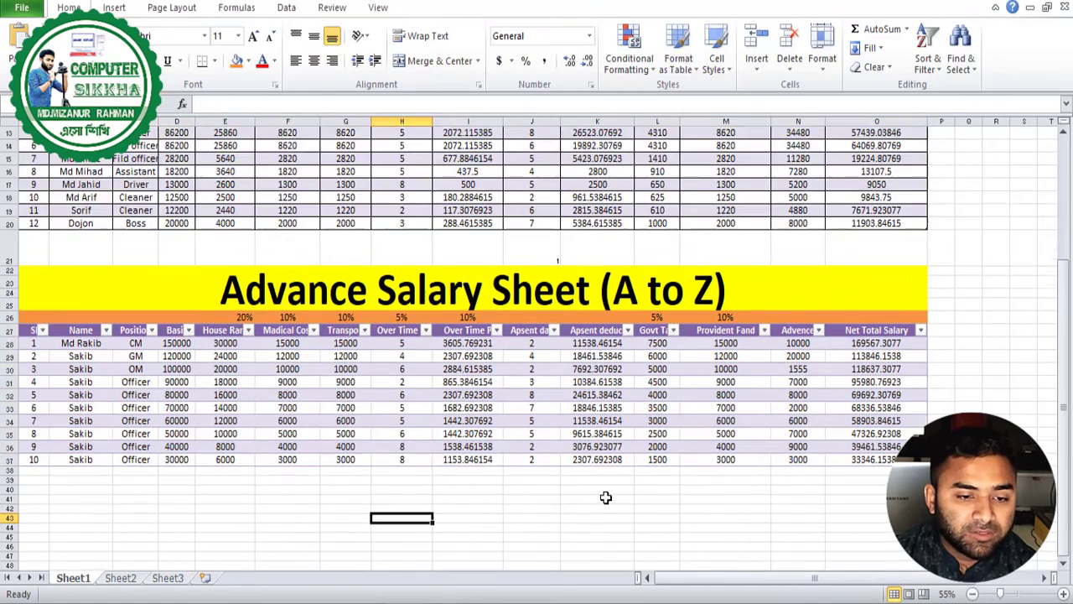
{"action": "scroll", "coordinate": [605, 497], "scroll_direction": "up", "scroll_amount": 4}
{"action": "scroll", "coordinate": [597, 488], "scroll_direction": "down", "scroll_amount": 4}
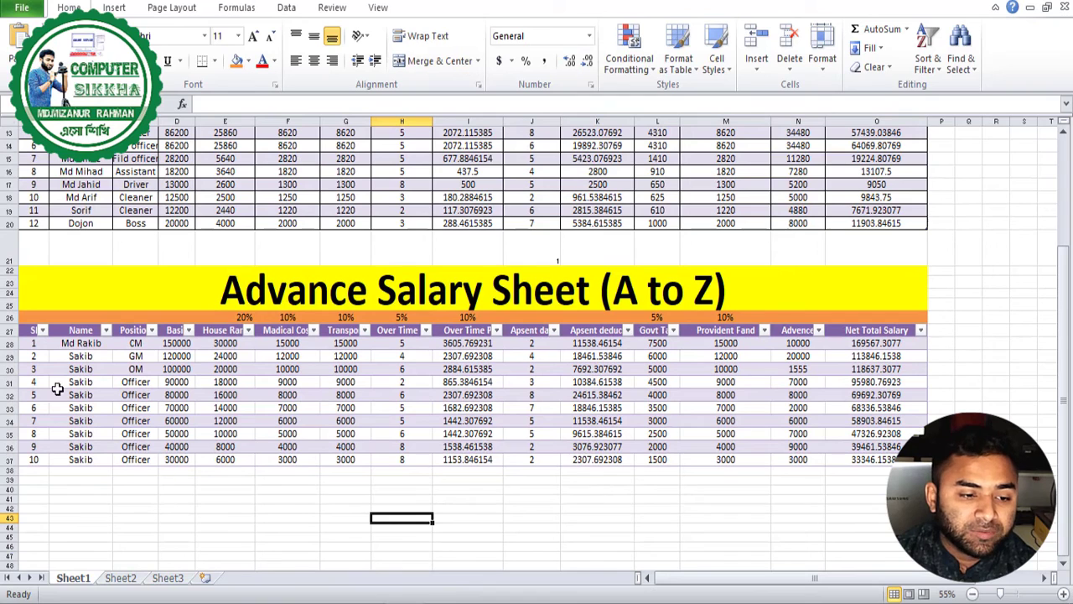
{"action": "left_click_drag", "start_coordinate": [11, 335], "coordinate": [10, 347]}
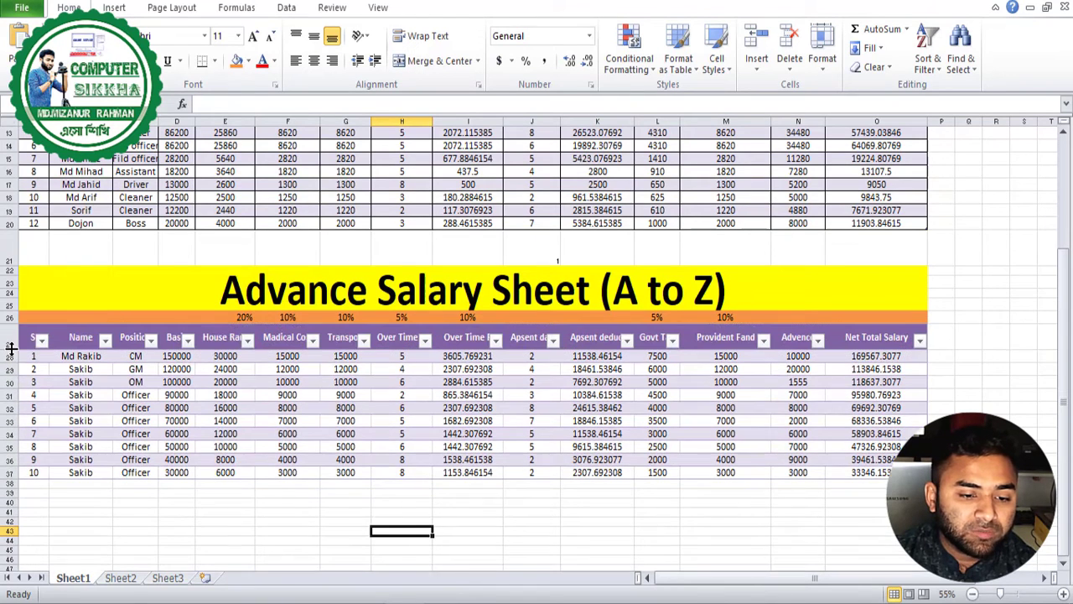
{"action": "left_click", "coordinate": [629, 521]}
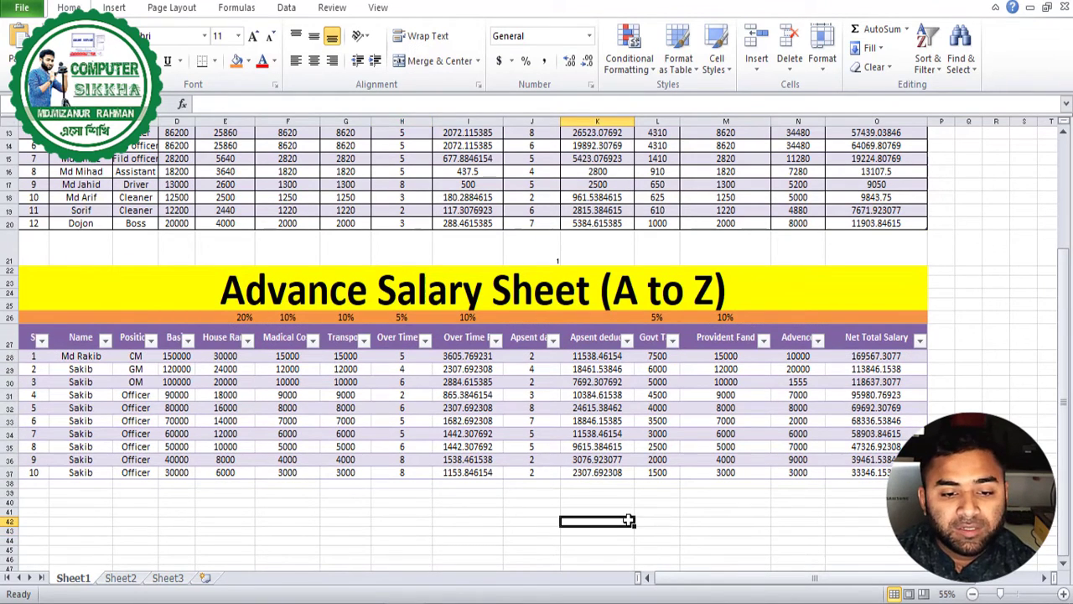
{"action": "left_click", "coordinate": [394, 527]}
{"action": "scroll", "coordinate": [482, 487], "scroll_direction": "up", "scroll_amount": 1}
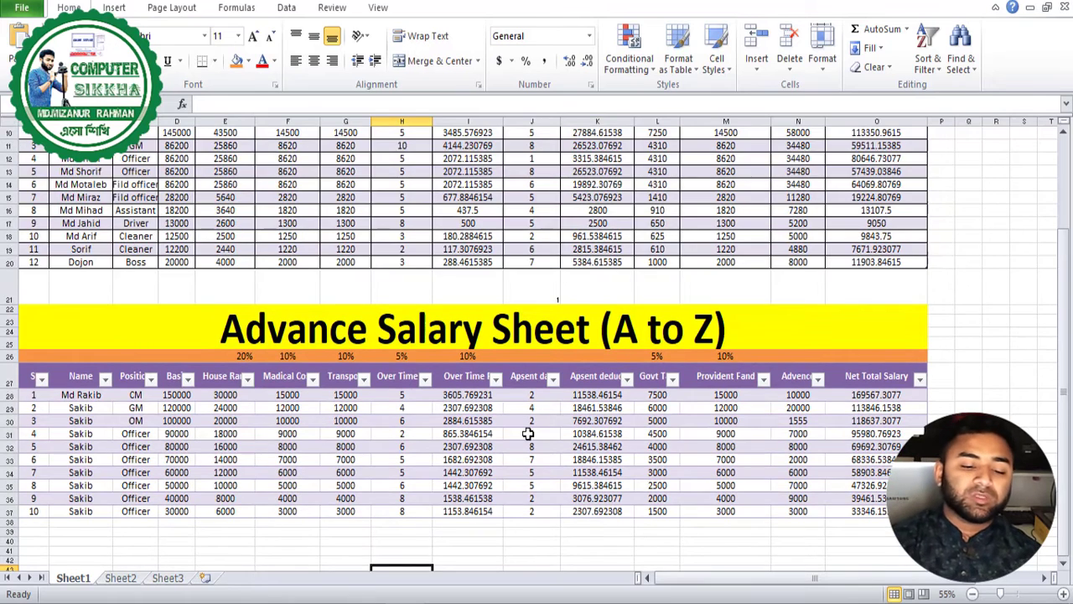
{"action": "scroll", "coordinate": [528, 433], "scroll_direction": "down", "scroll_amount": 1}
{"action": "scroll", "coordinate": [523, 424], "scroll_direction": "down", "scroll_amount": 1}
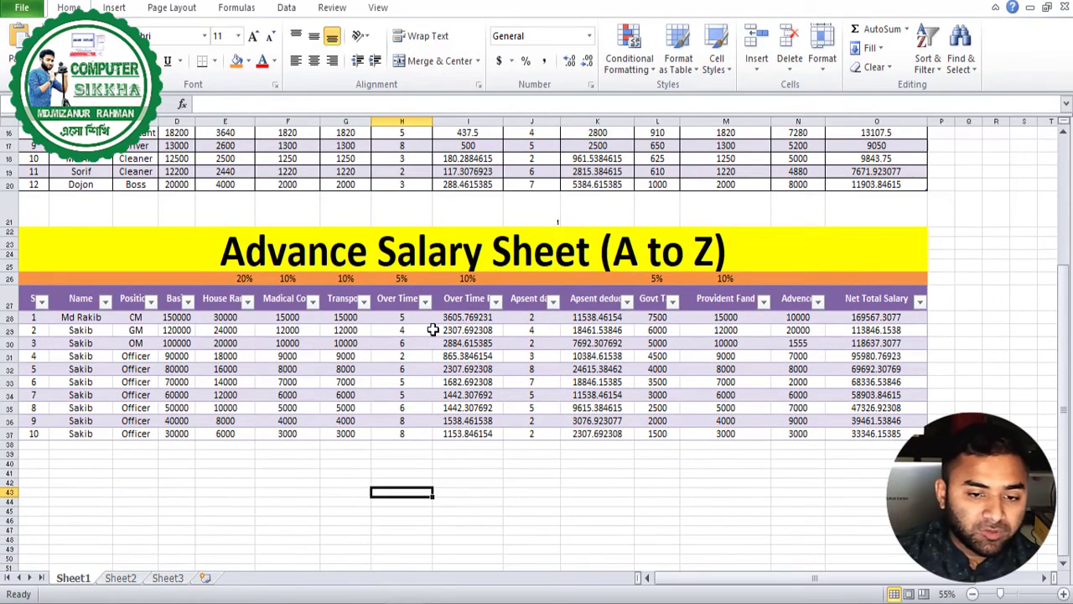
{"action": "scroll", "coordinate": [518, 350], "scroll_direction": "up", "scroll_amount": 1}
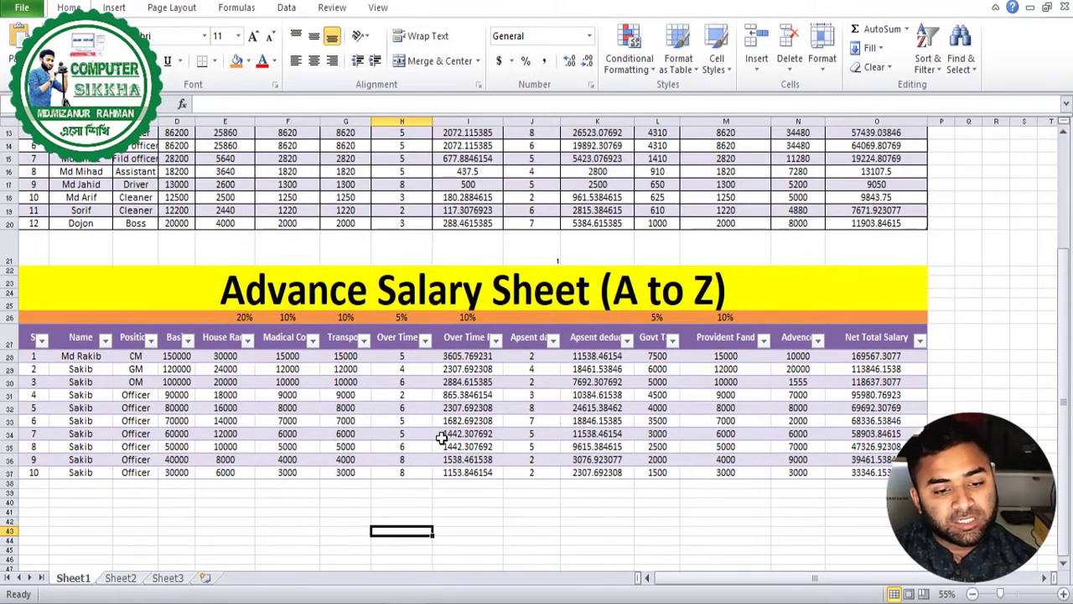